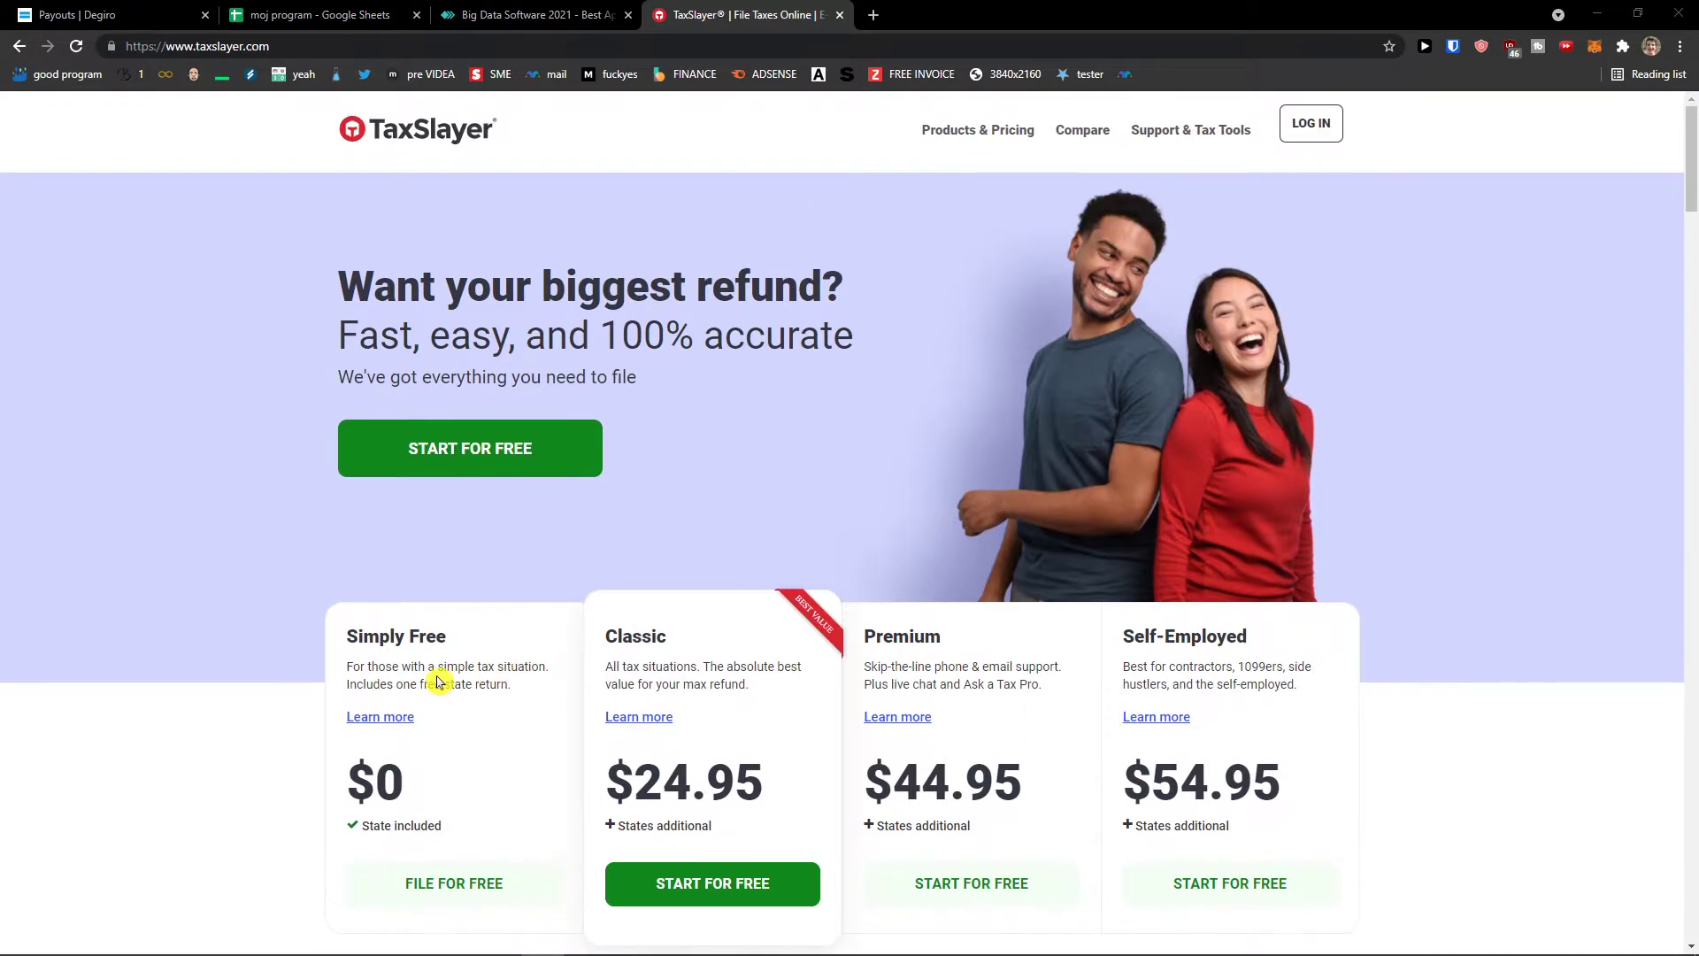
- Start a free return and answer No to having used TaxSlayer before
click(511, 451)
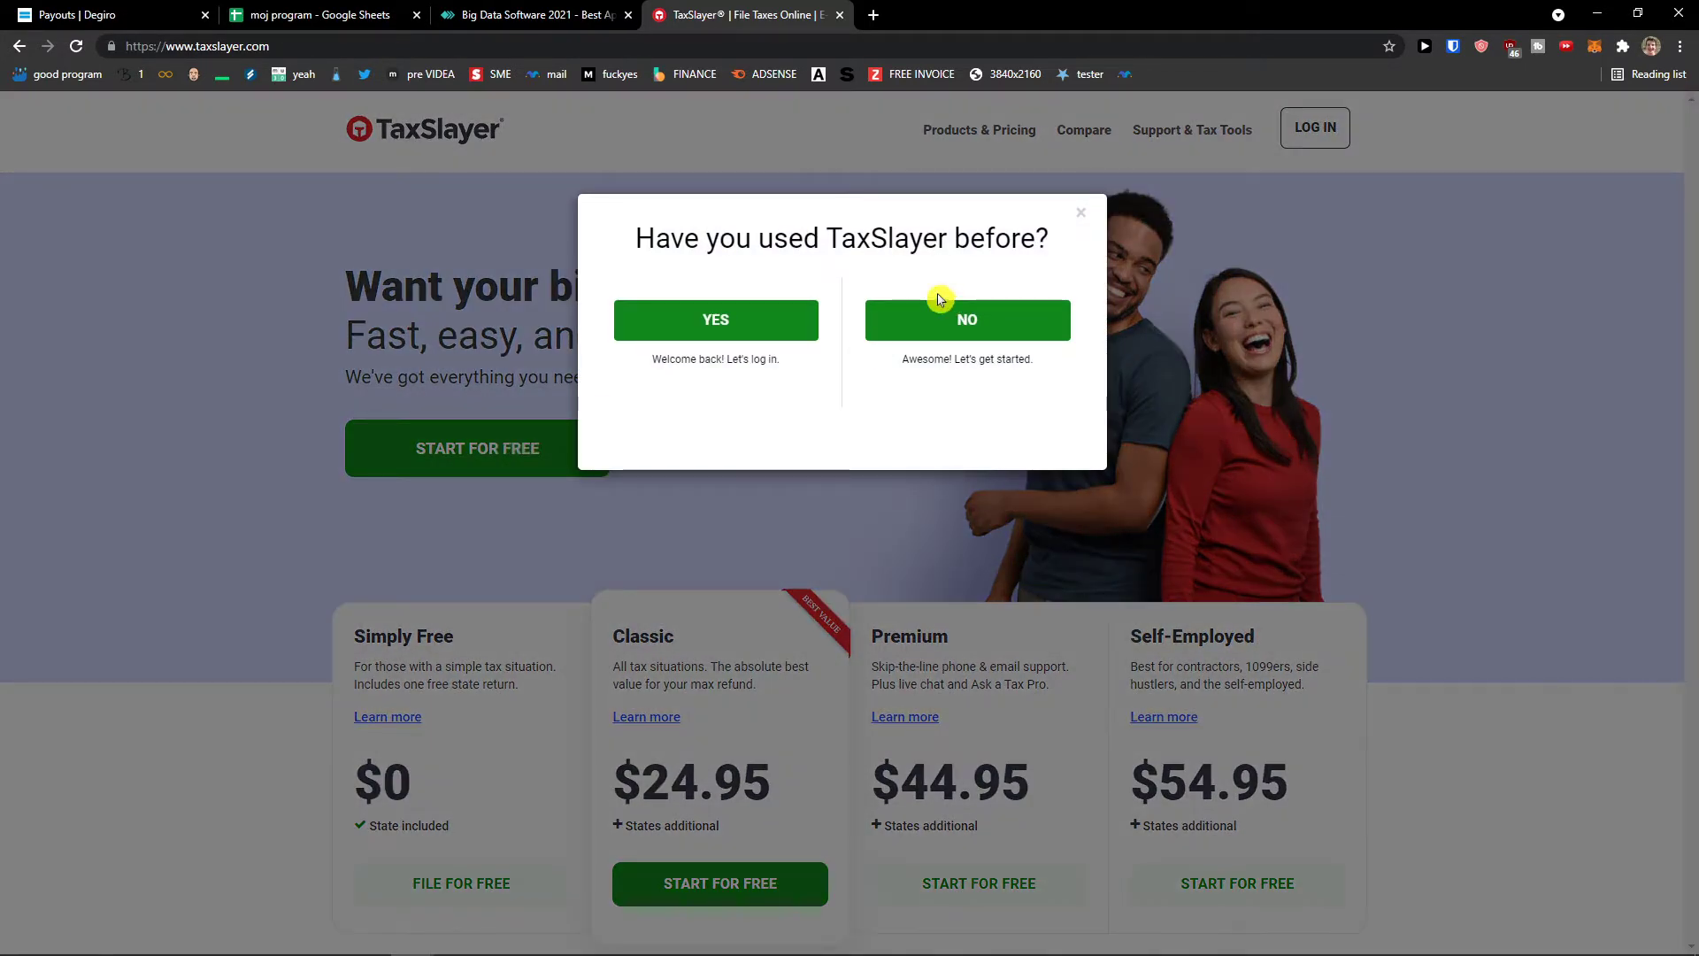
click(910, 317)
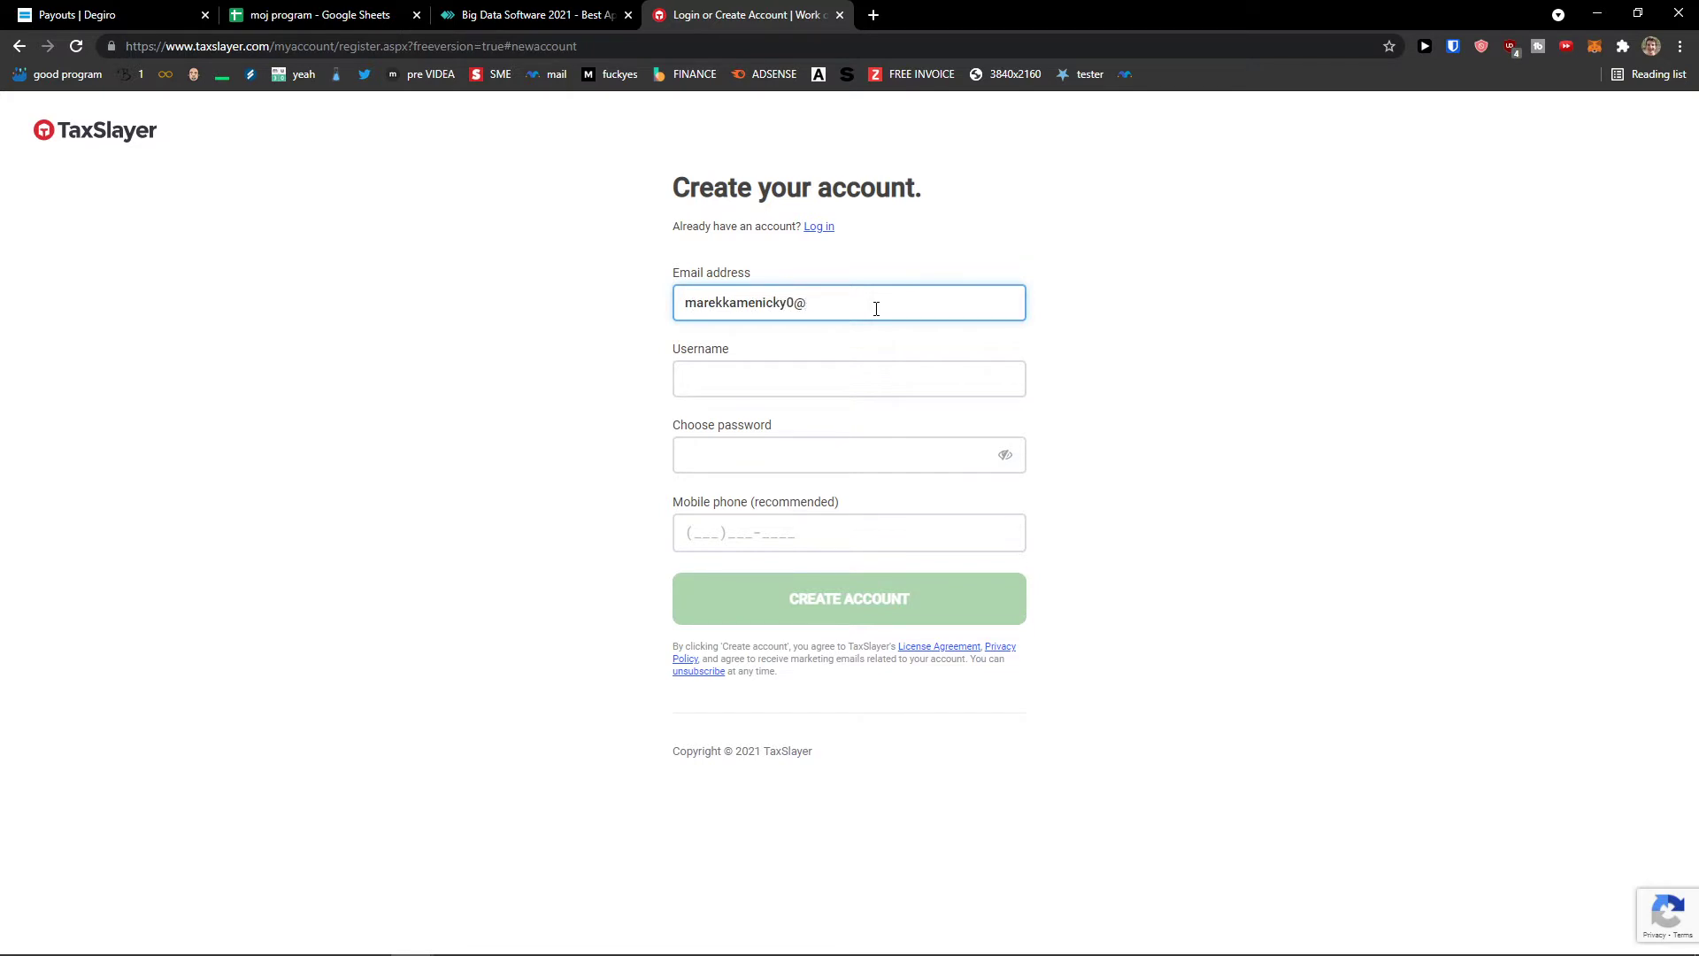
- Enter the account e-mail address and choose a username
key(Tab)
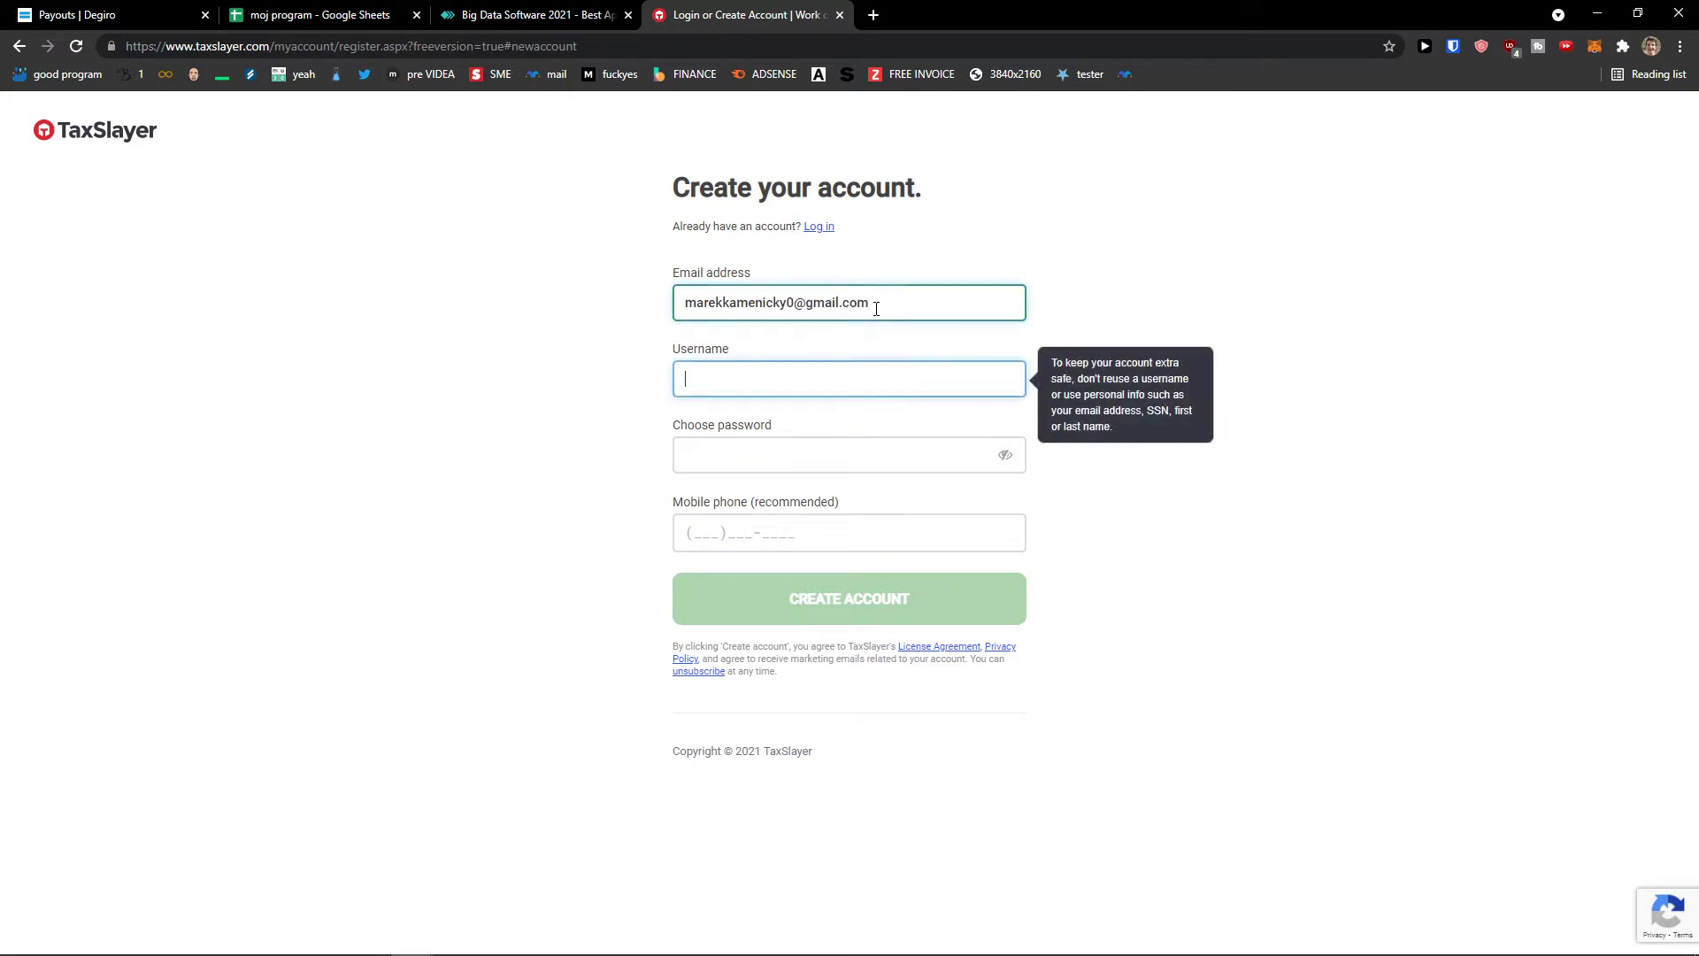
text(Sunwe1)
key(Tab)
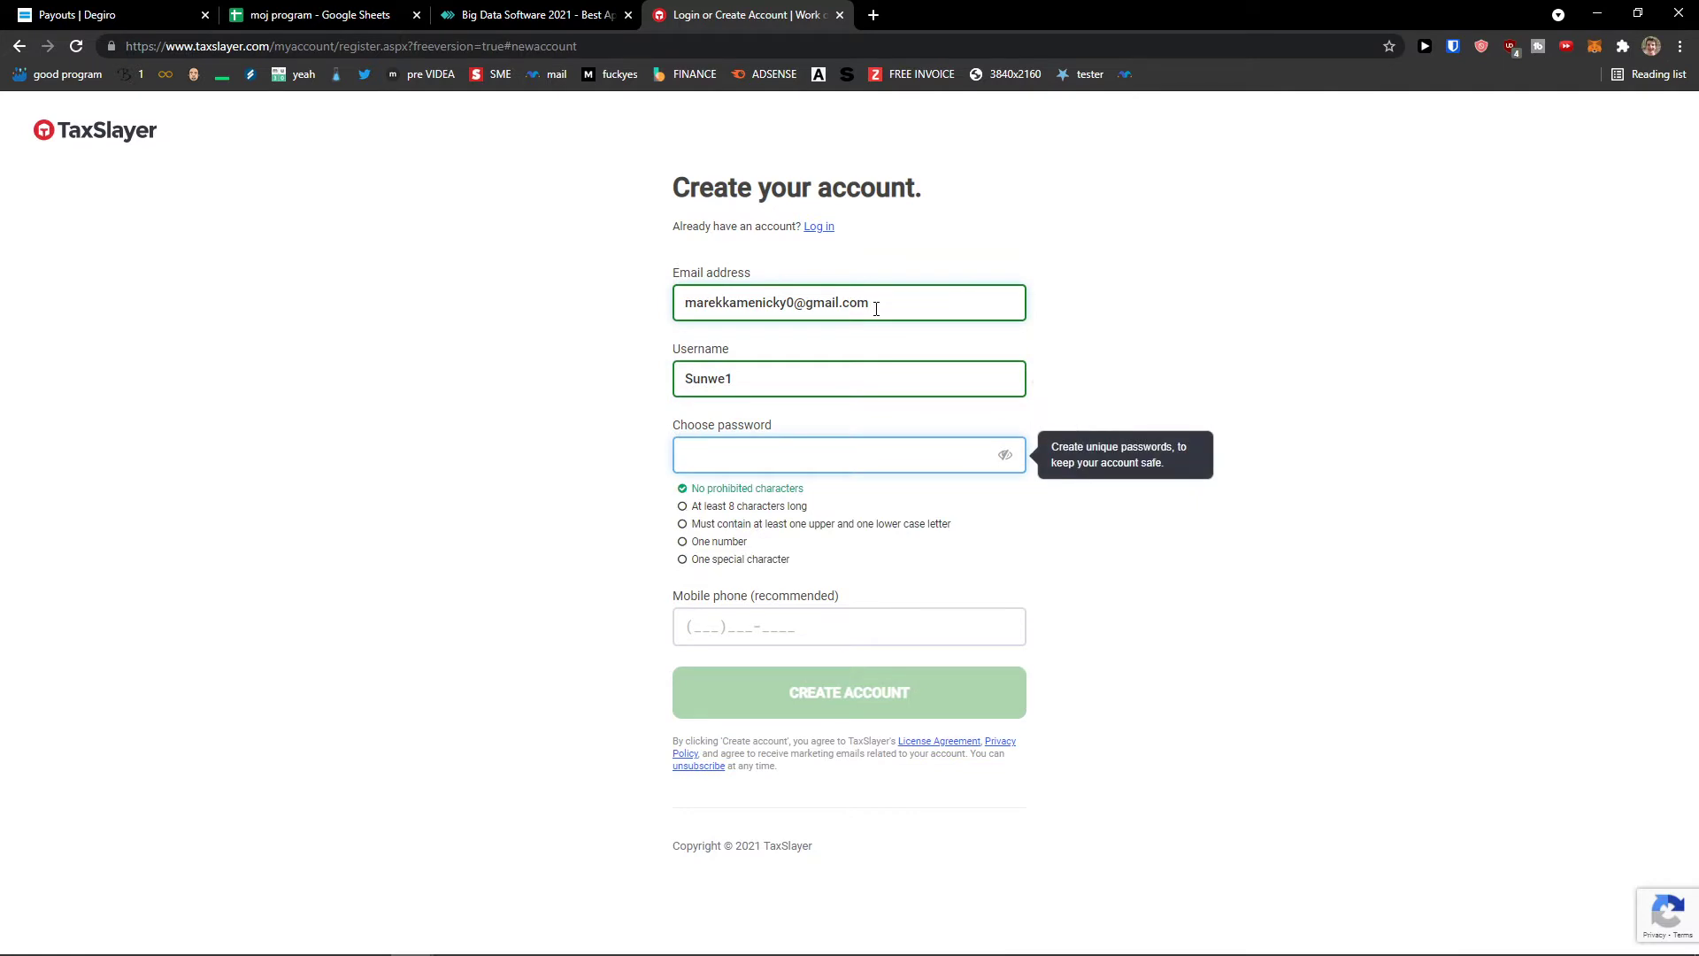
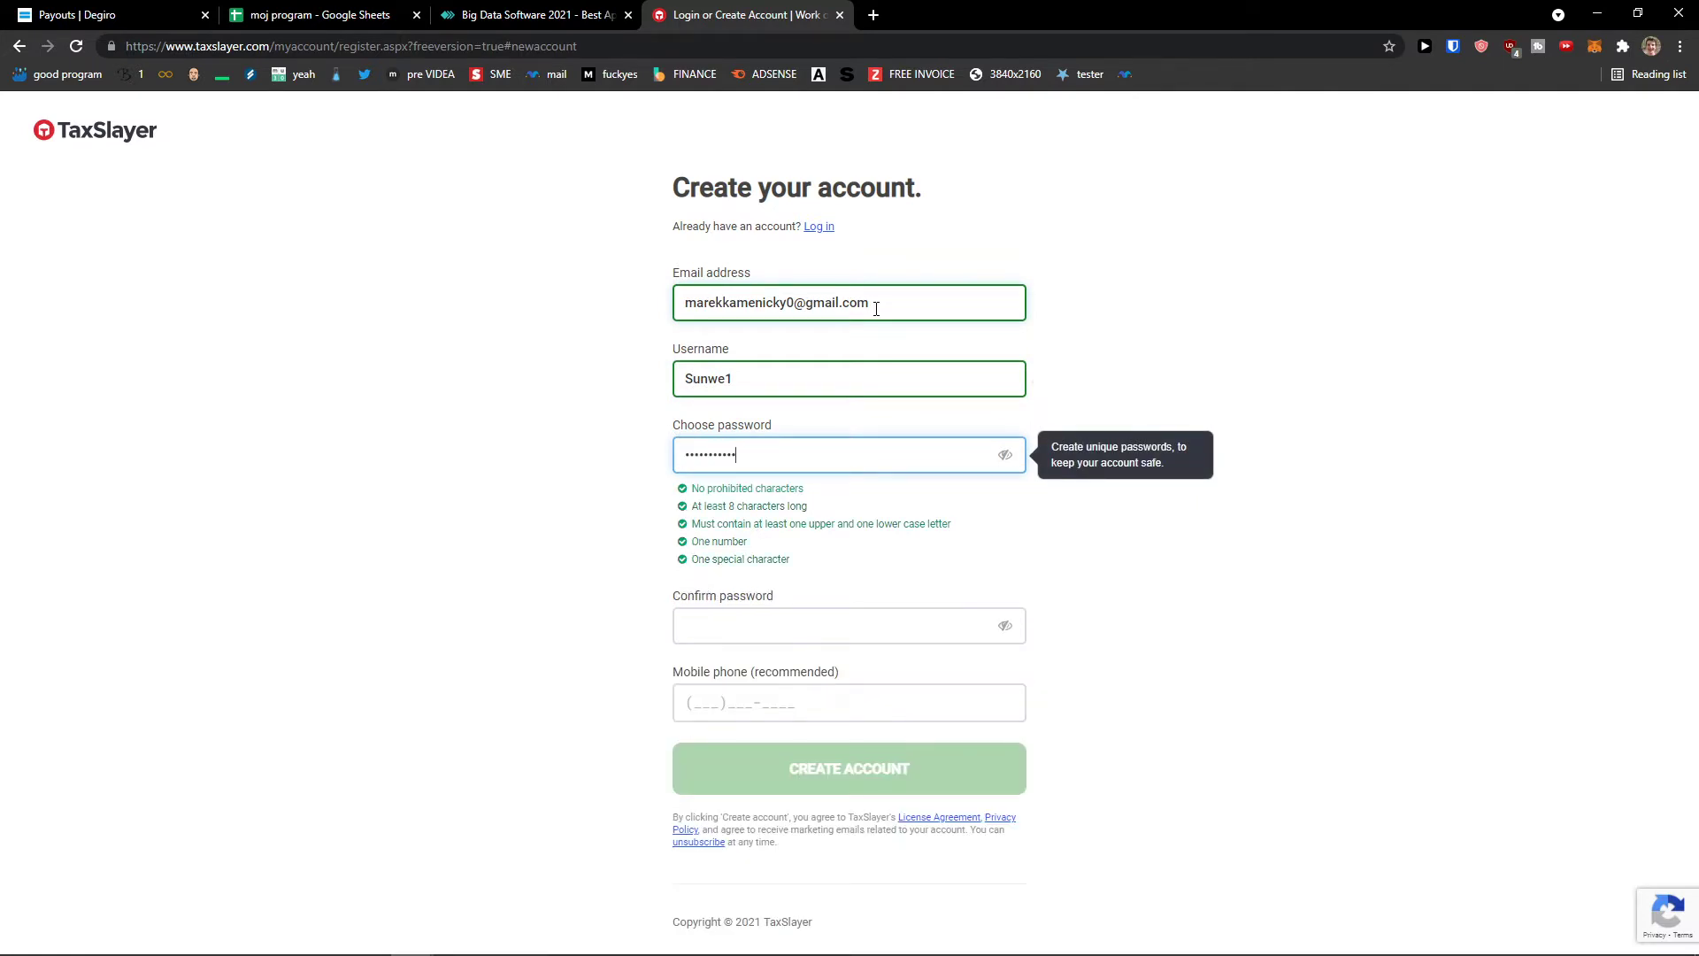
- Set and confirm the account password, then create the account
click(868, 625)
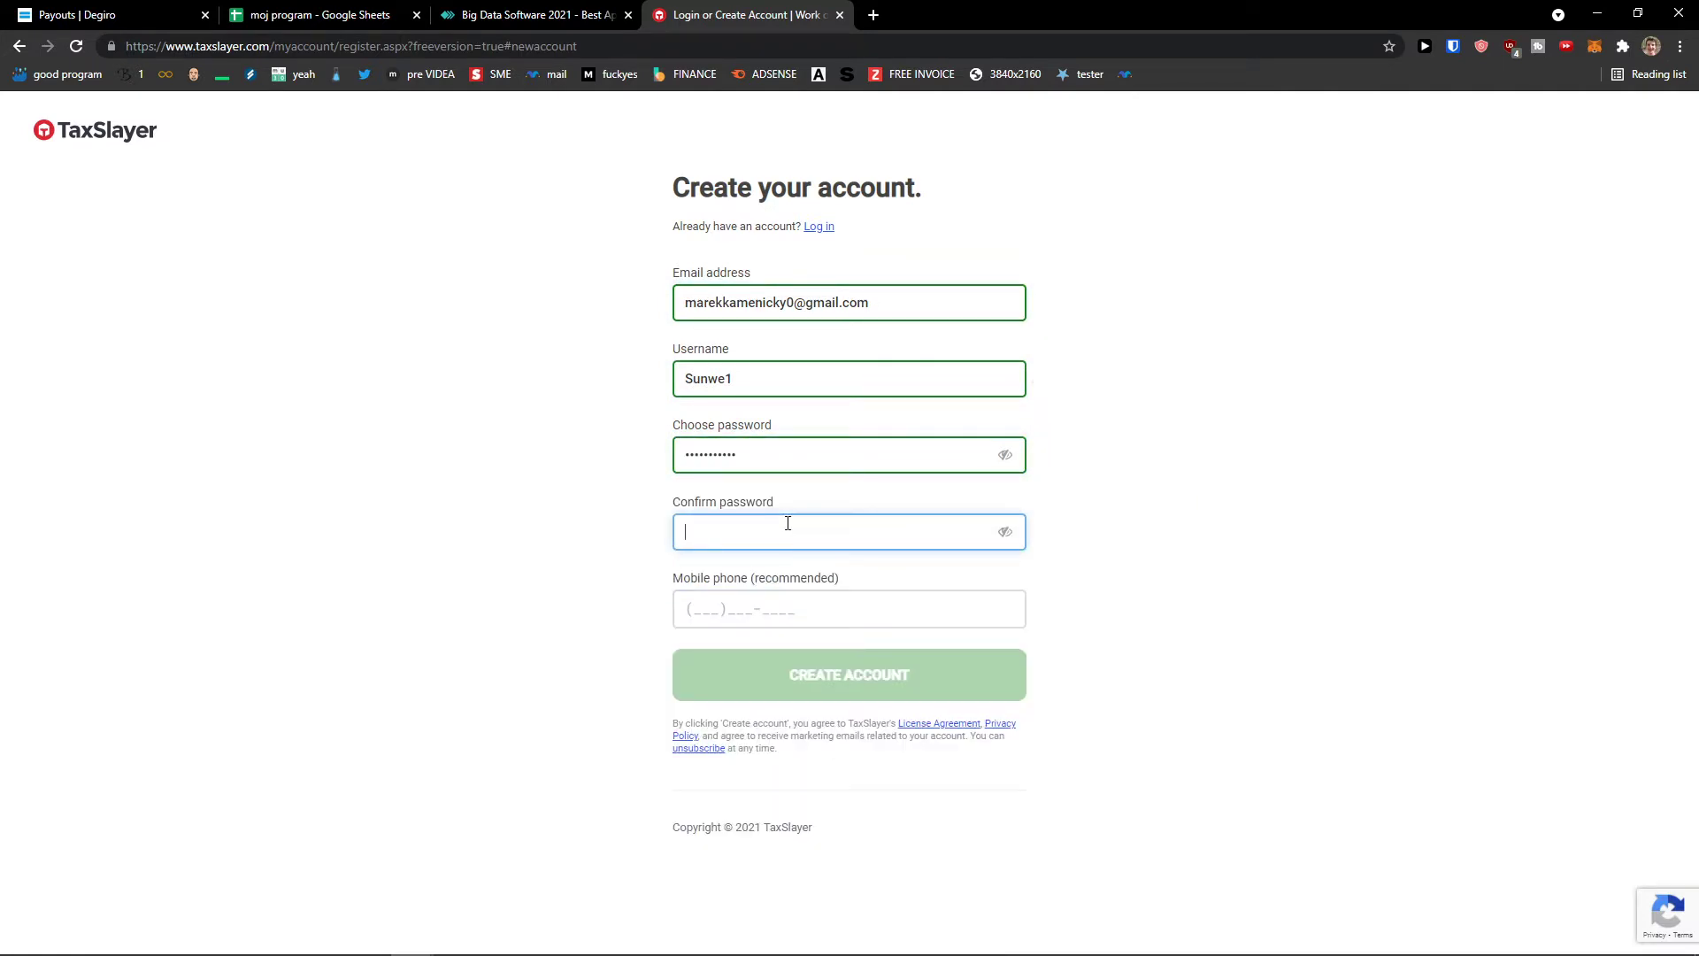
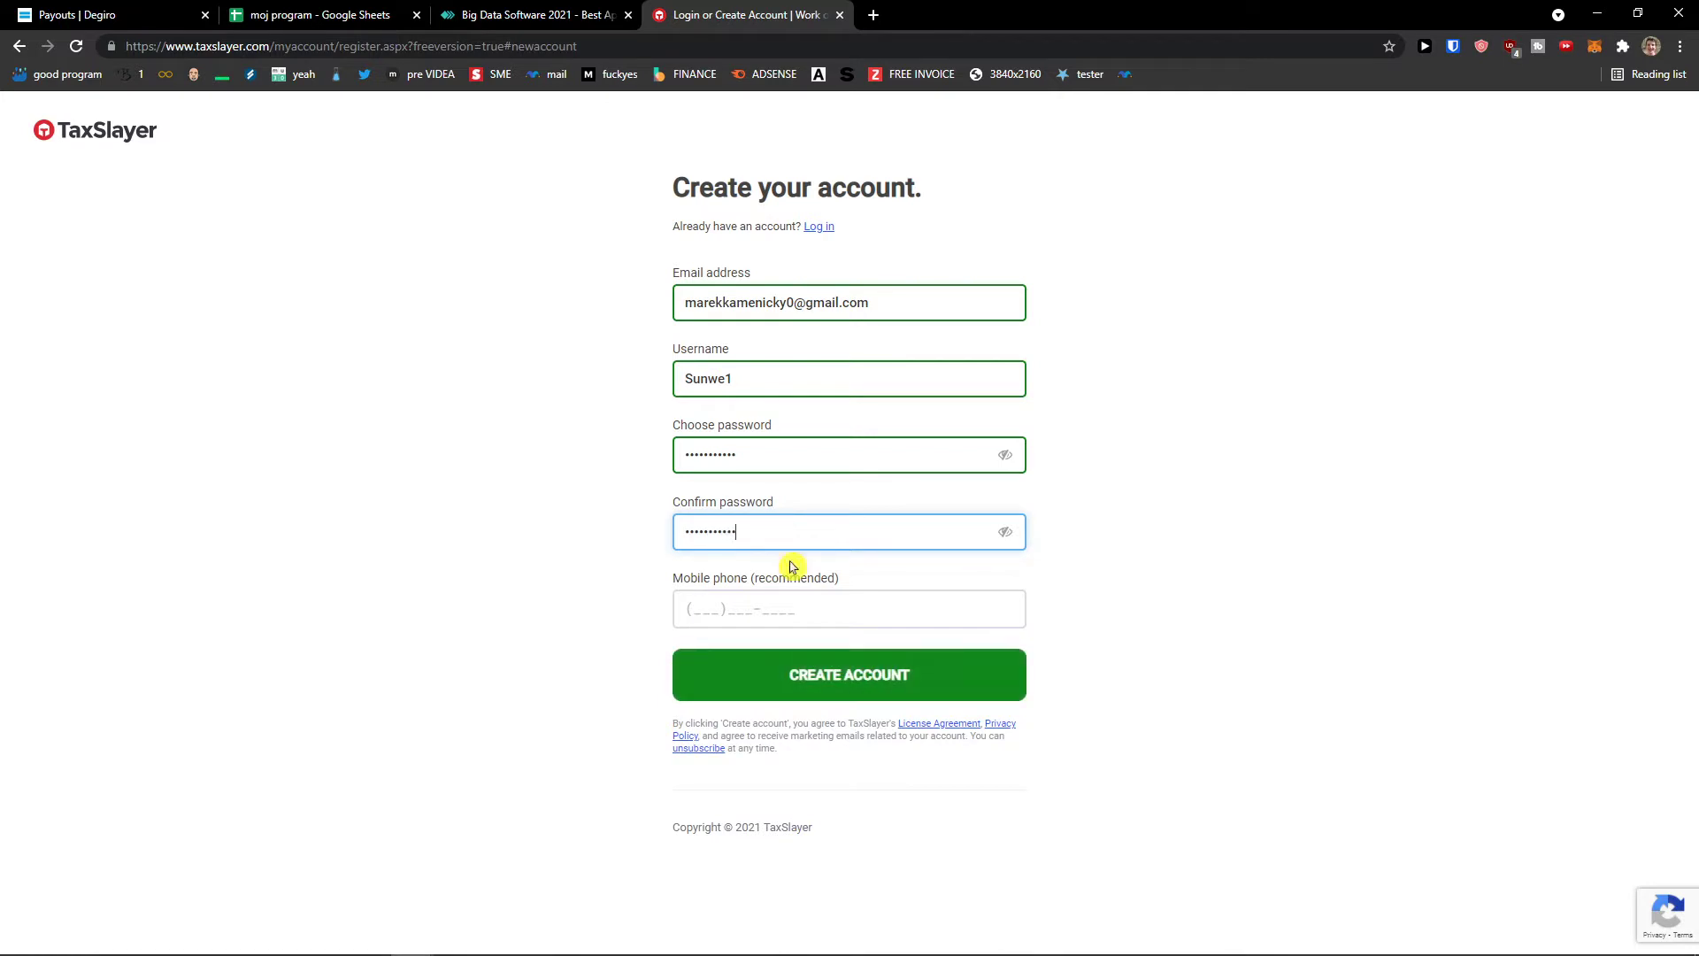
click(772, 612)
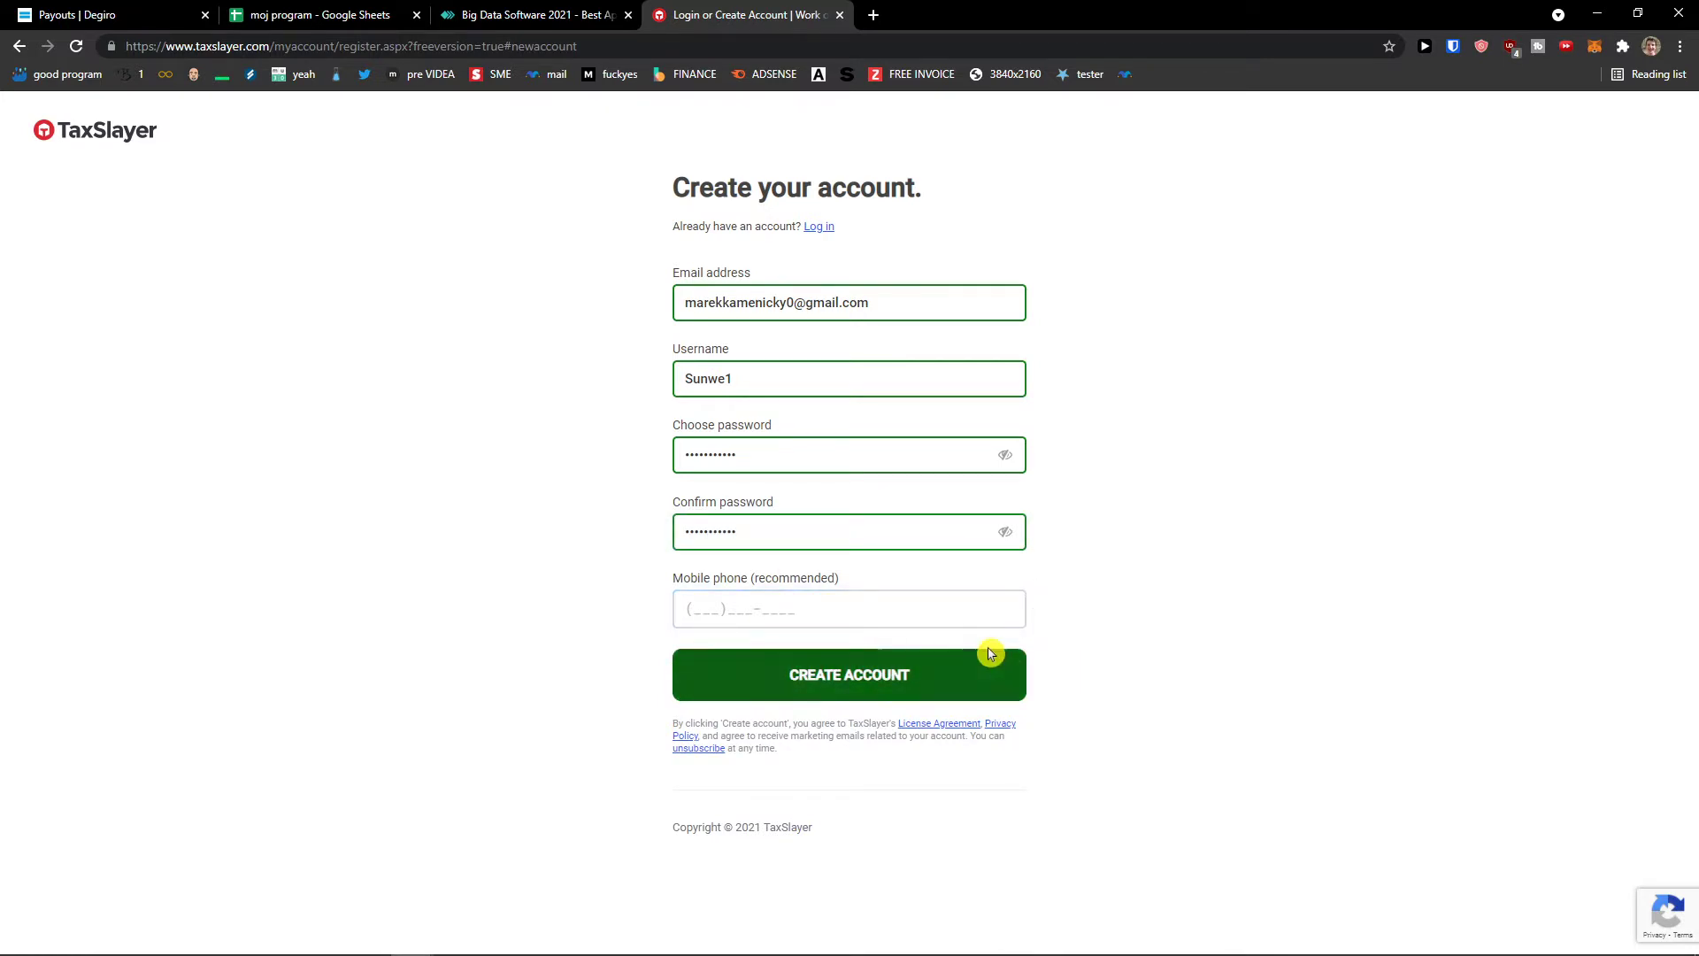
click(936, 675)
click(923, 676)
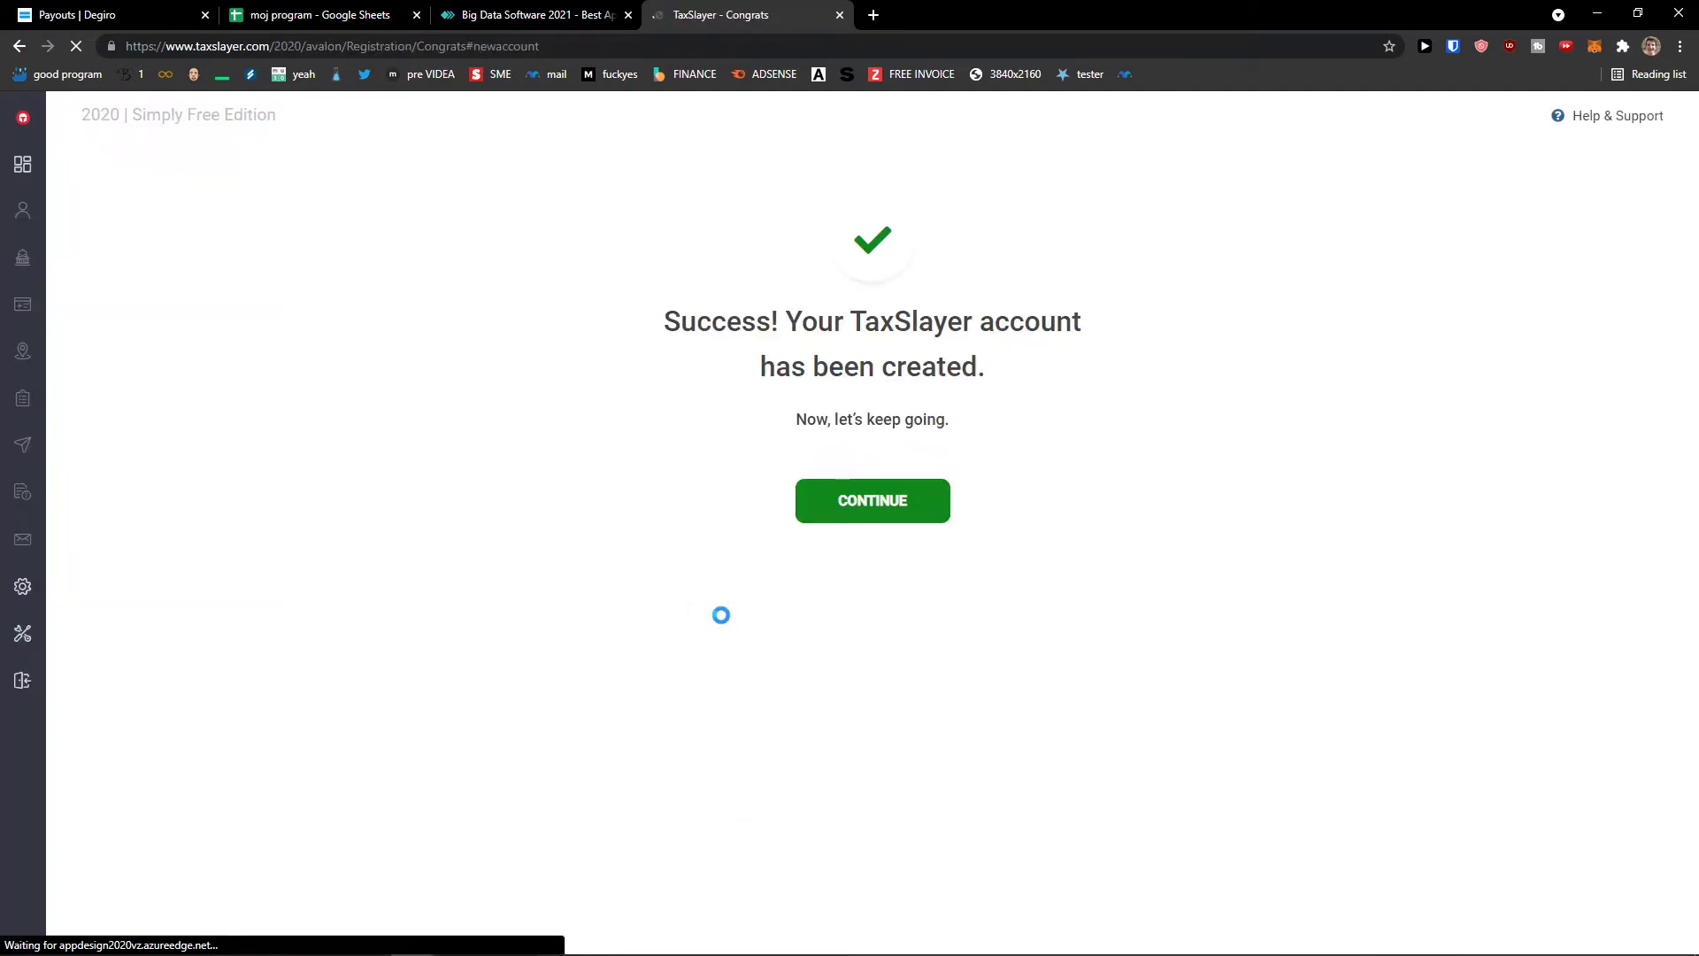
- Get past the account-created message and the benefits overview, highlighting its key lines
drag(741, 322, 1047, 376)
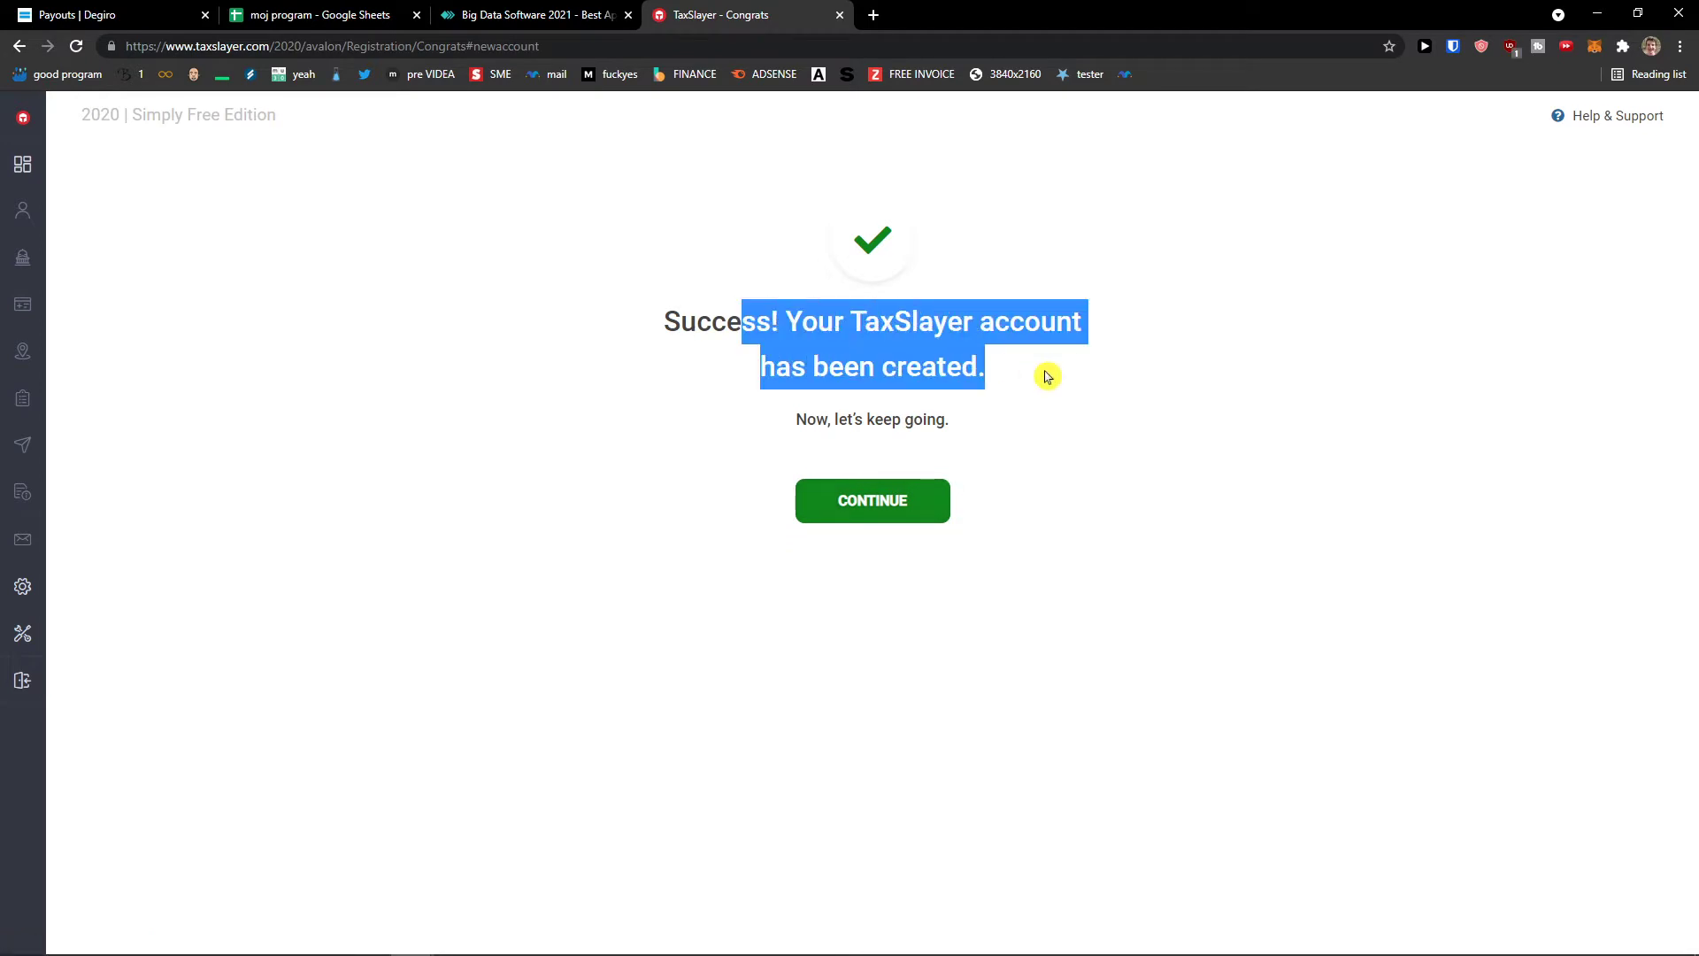
click(940, 493)
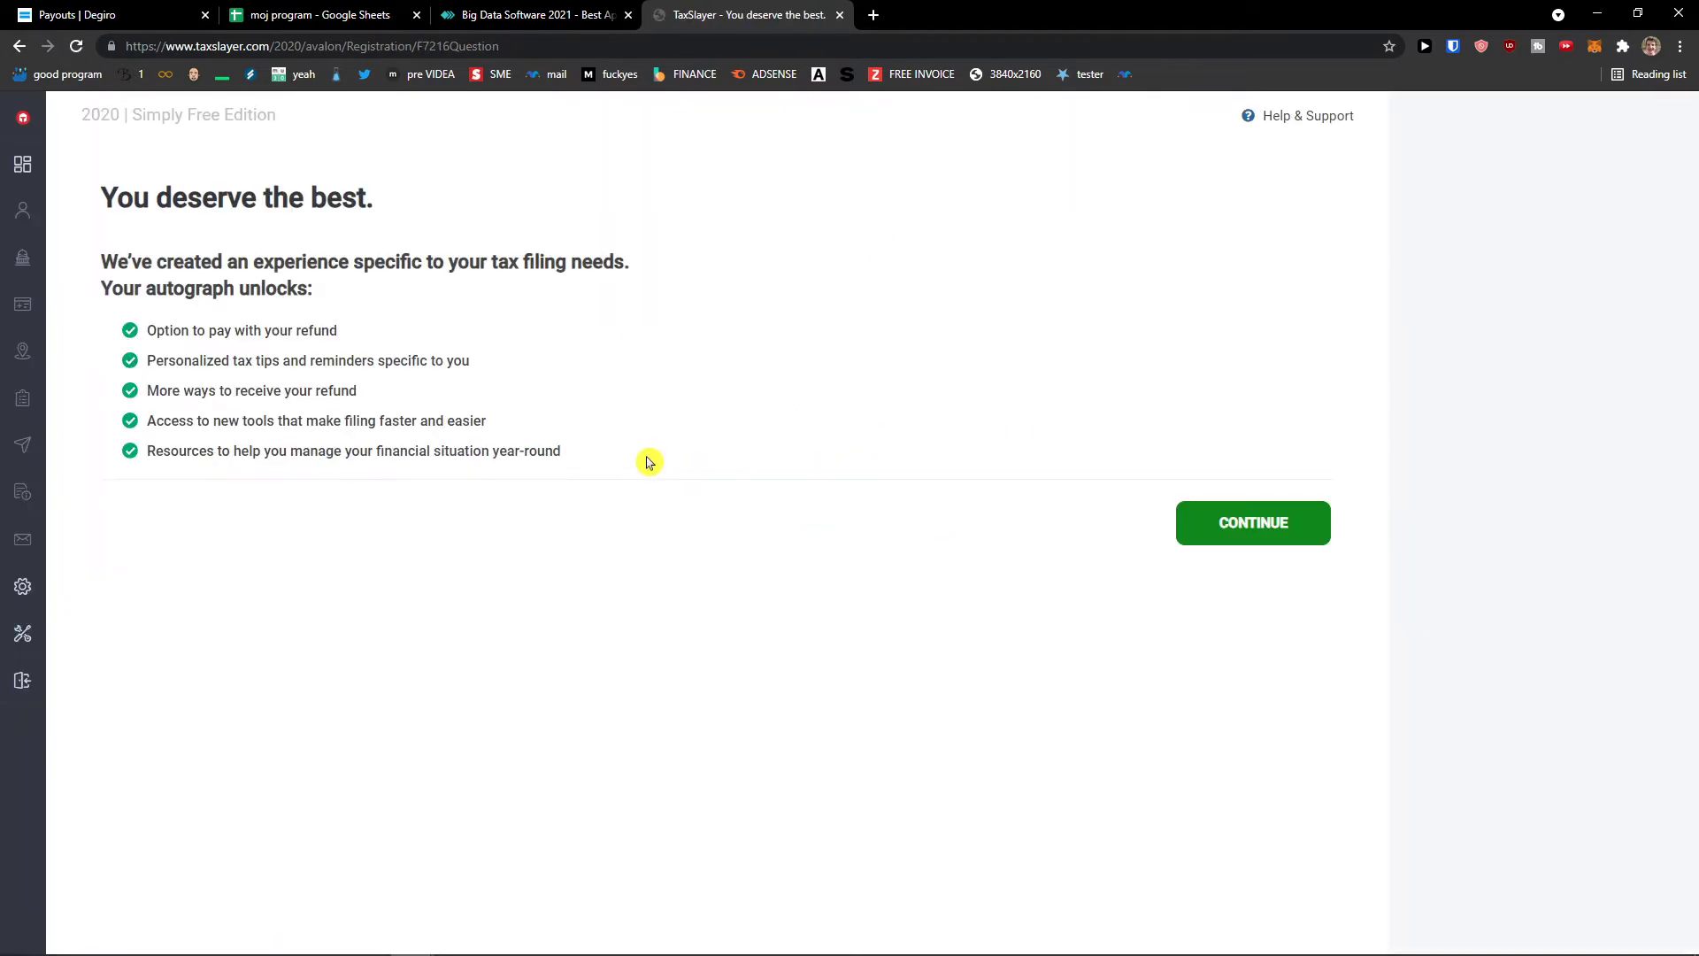
drag(97, 205, 424, 222)
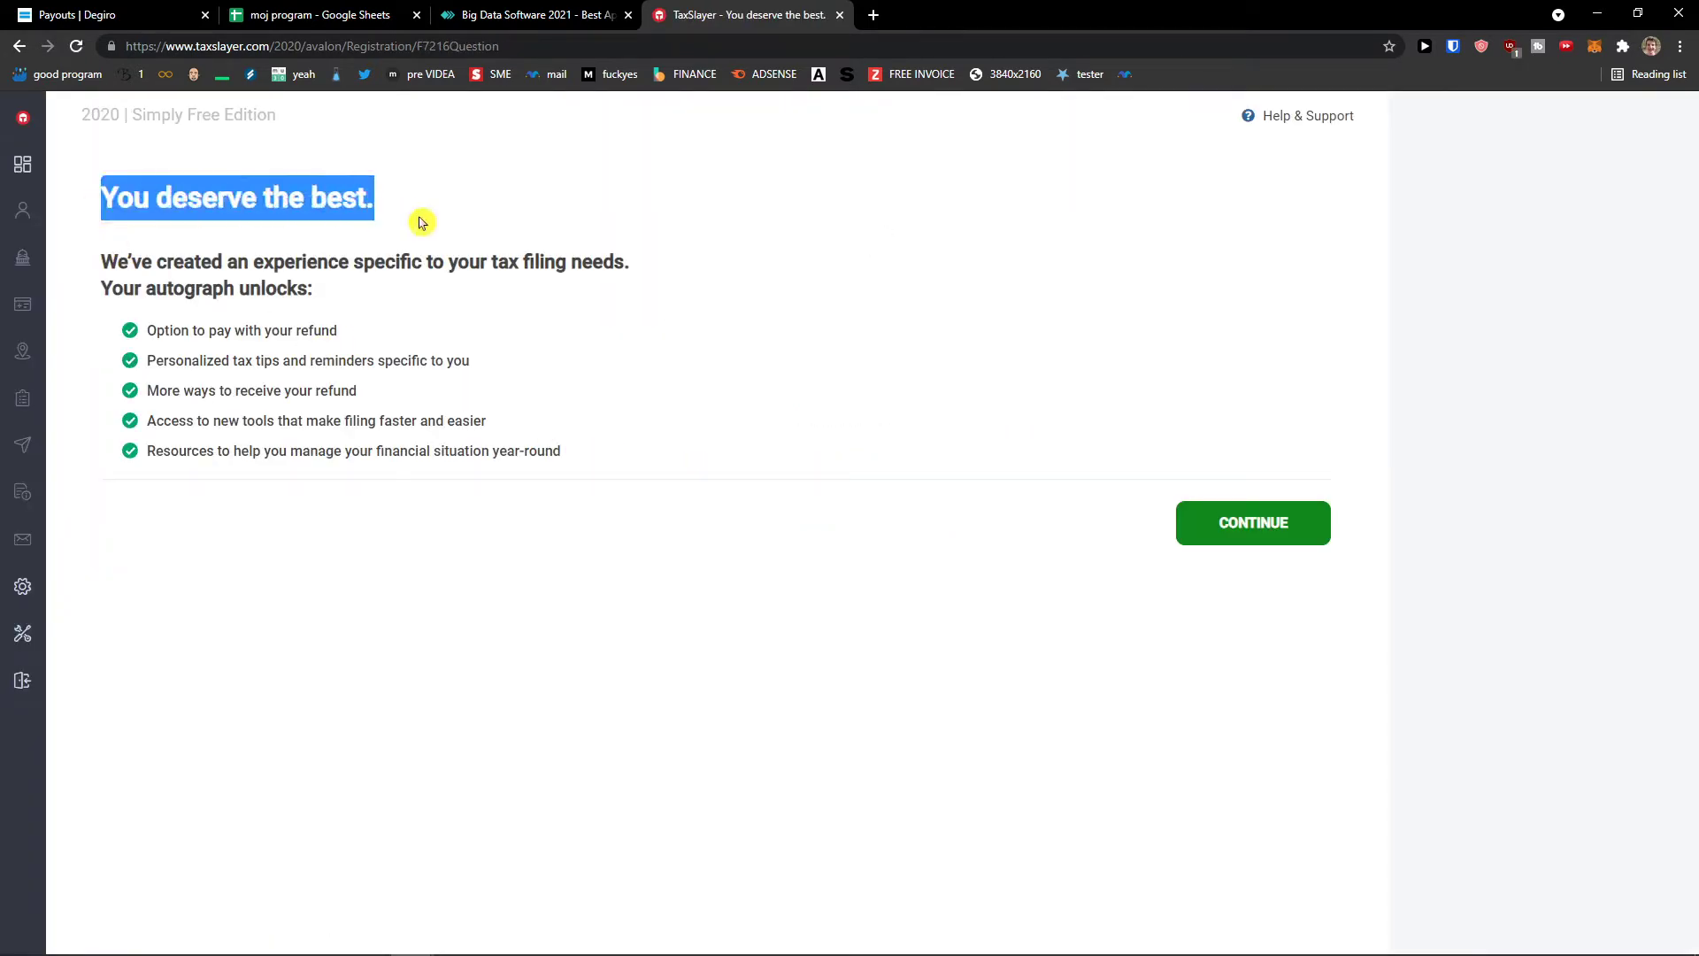
click(144, 261)
drag(100, 261, 650, 283)
click(140, 334)
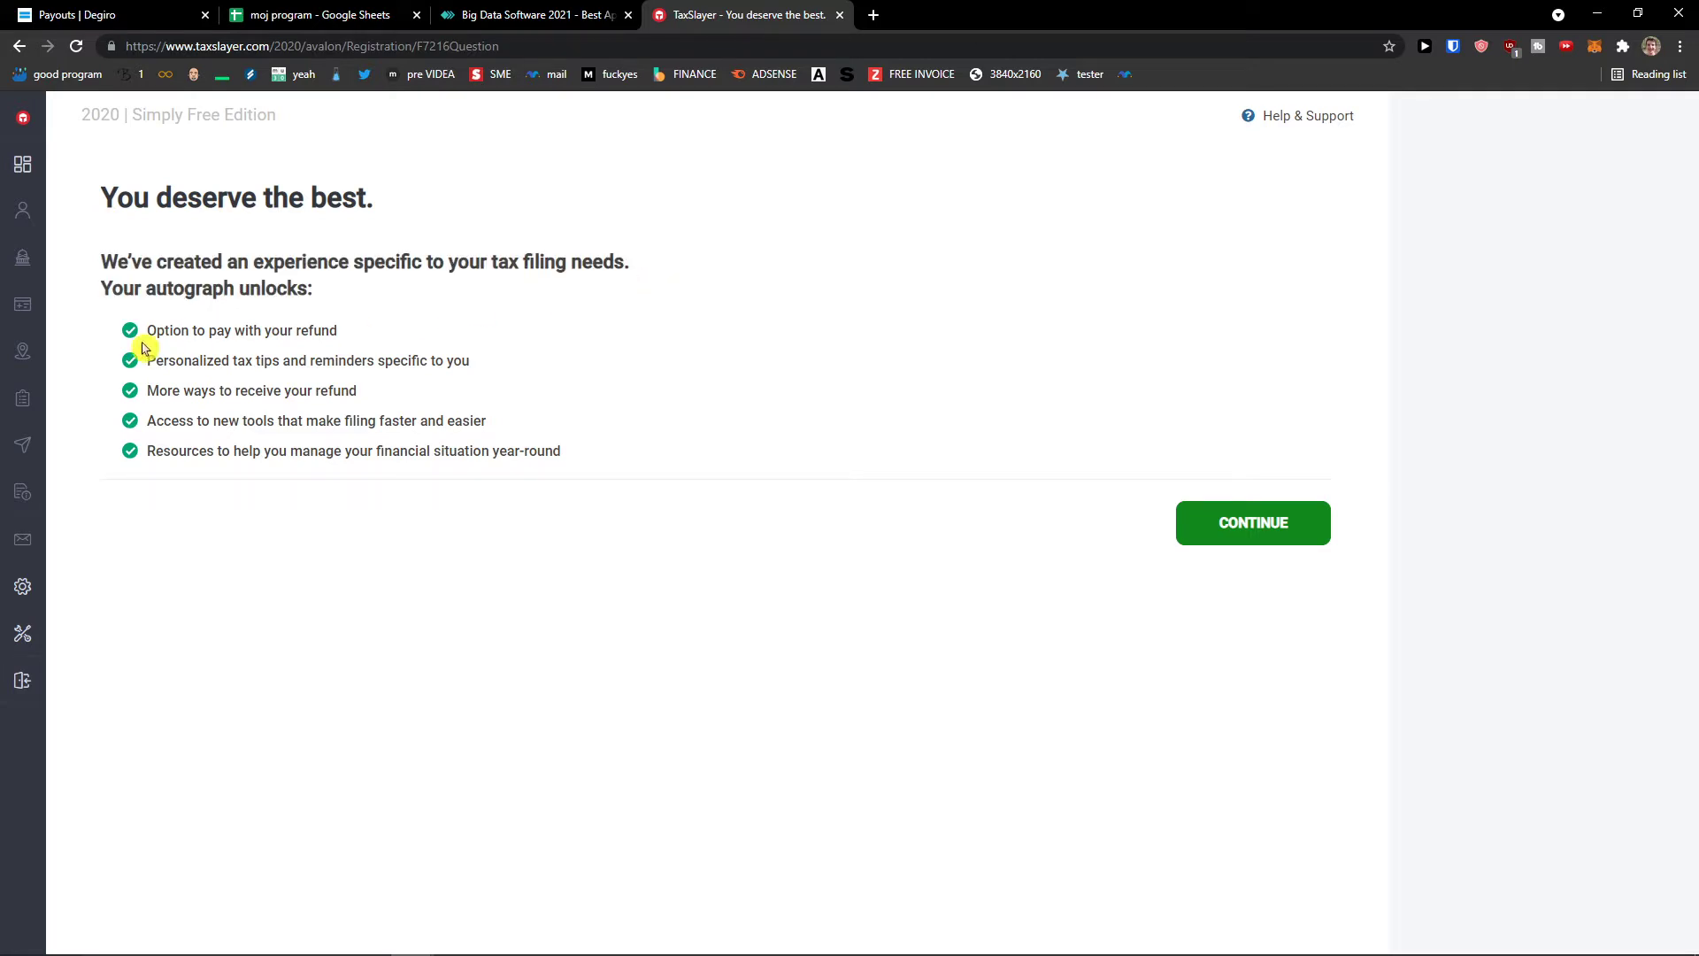
drag(340, 330, 390, 342)
drag(140, 394, 420, 403)
drag(132, 423, 489, 423)
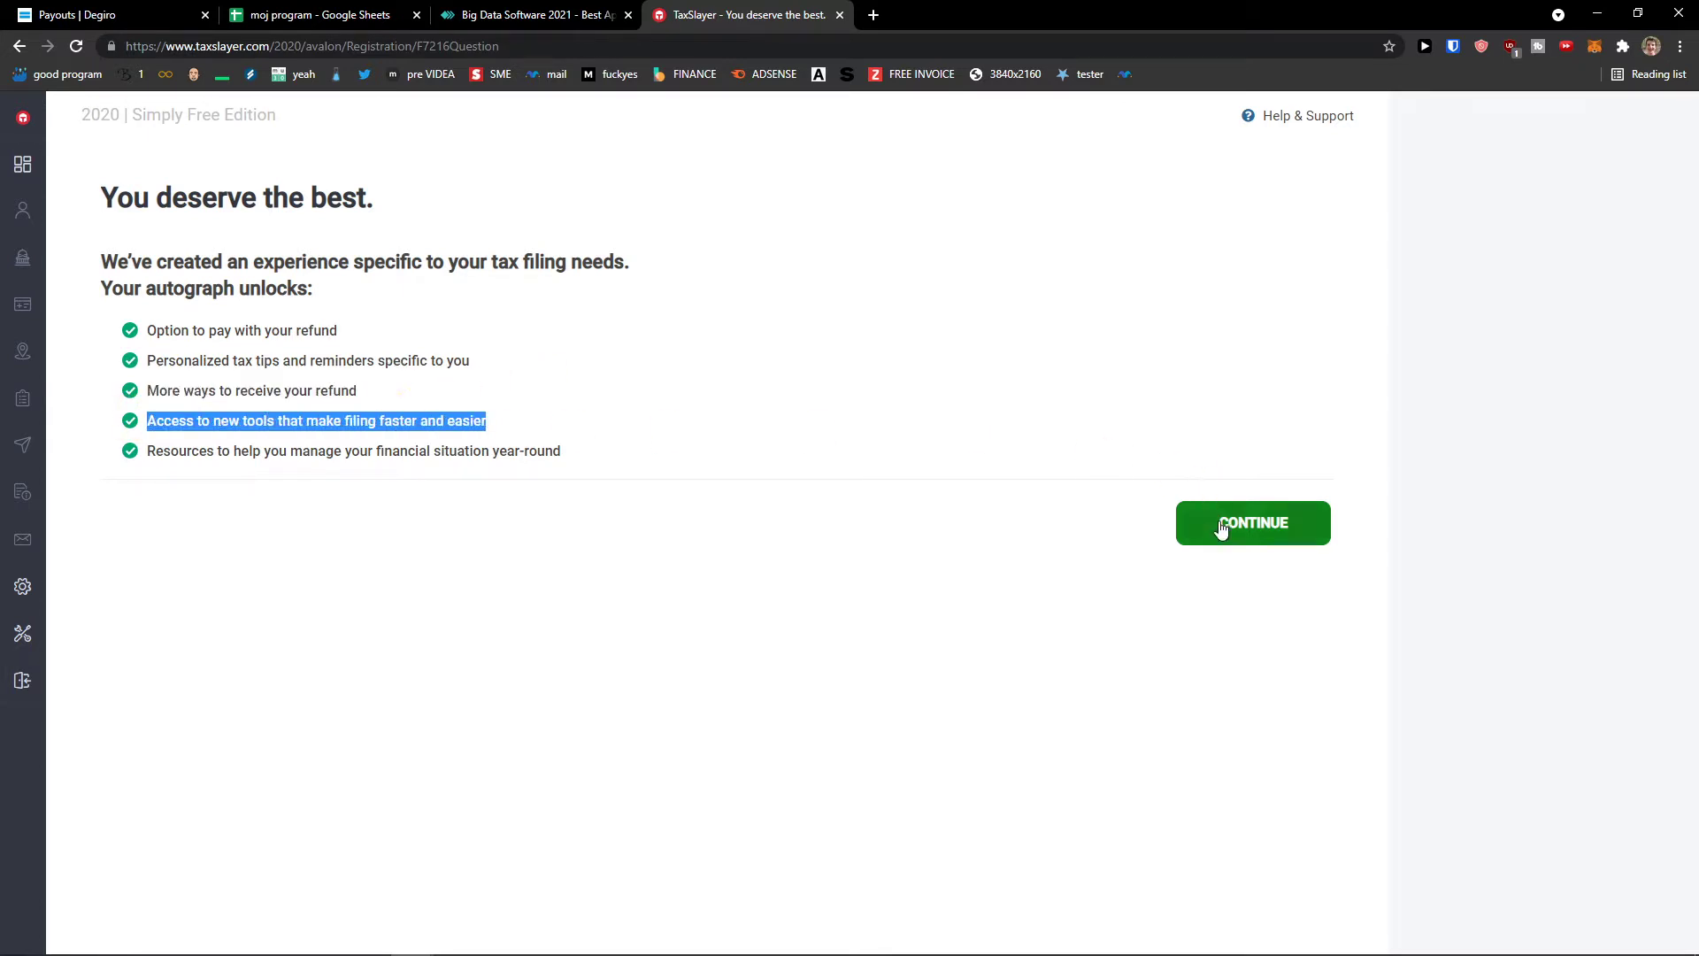
click(1221, 524)
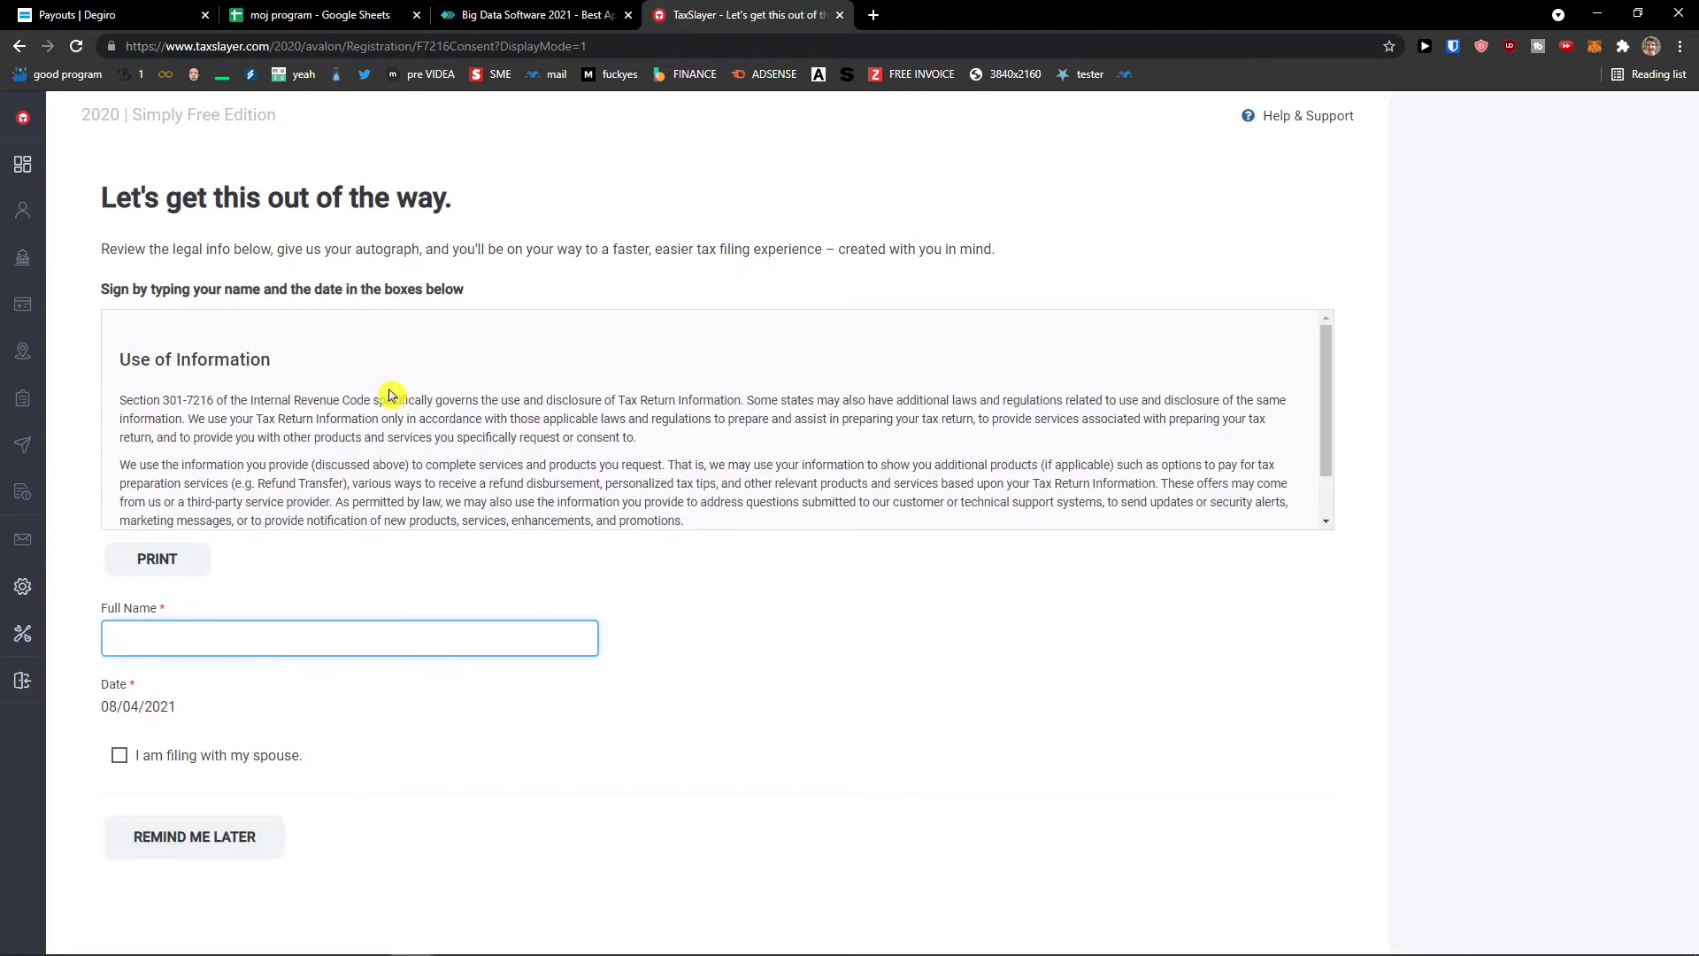
- Read the Use of Information text, sign it with the taxpayer's full name, and continue
scroll(379, 414, down, 1)
scroll(377, 416, up, 1)
scroll(362, 416, down, 1)
scroll(362, 416, up, 1)
scroll(358, 410, down, 1)
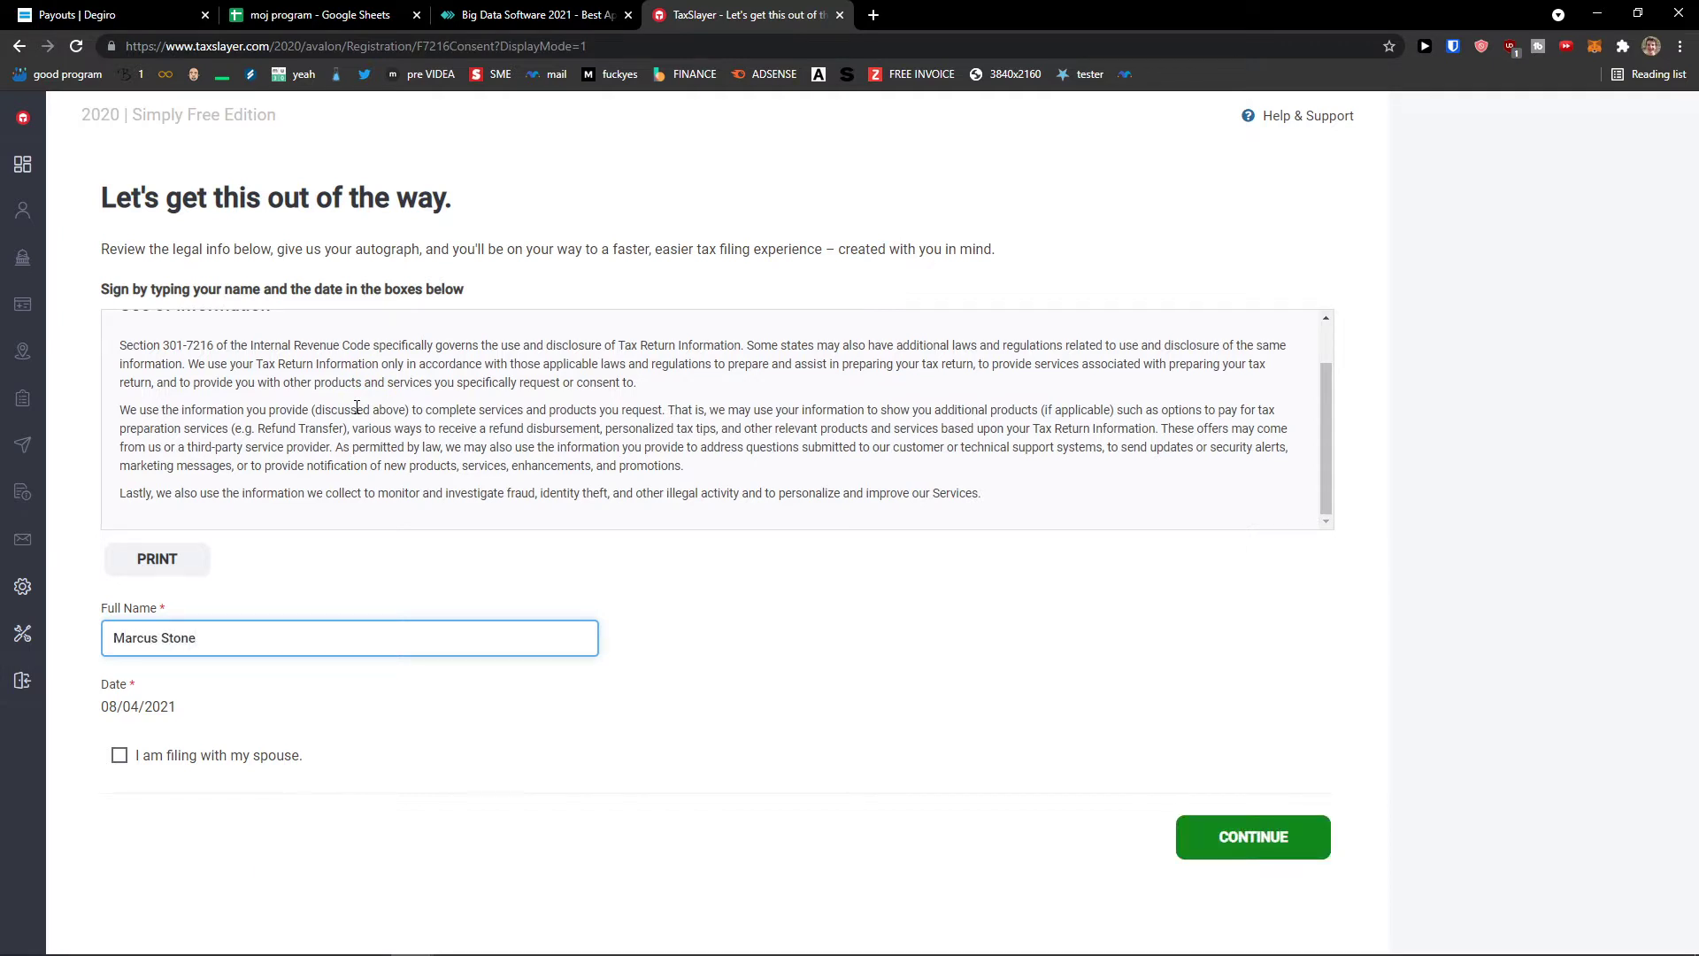
click(1194, 816)
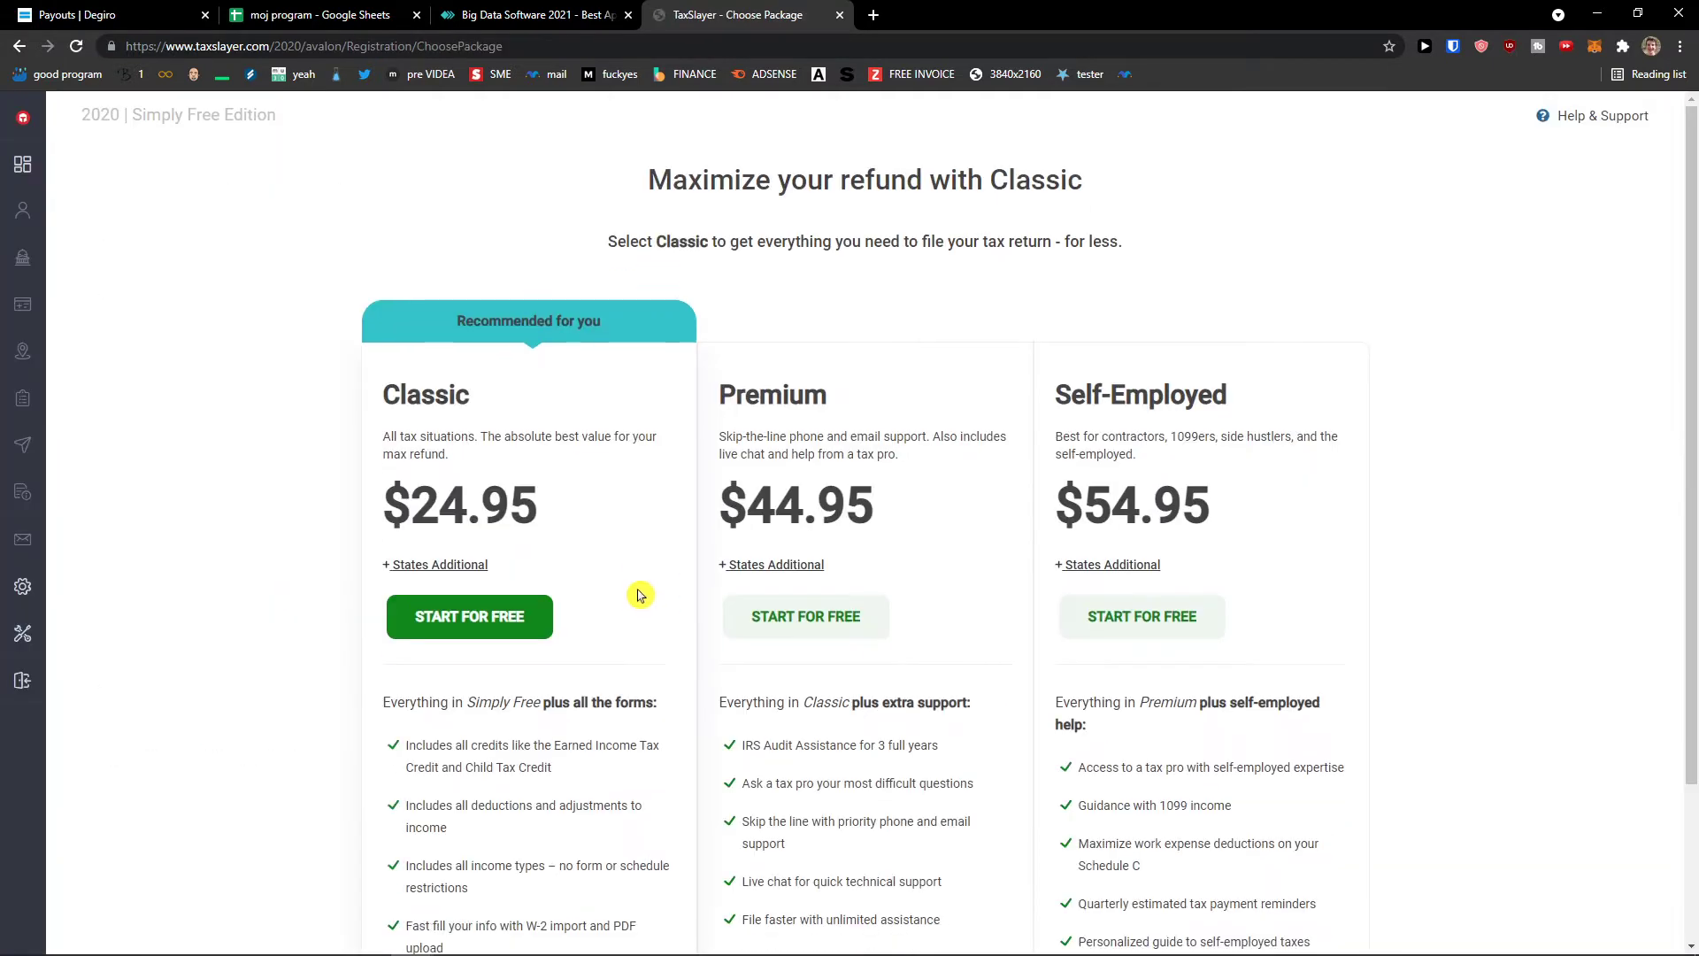
- Compare the plans and start the free Classic package
scroll(640, 595, down, 1)
scroll(640, 584, up, 1)
scroll(643, 576, down, 2)
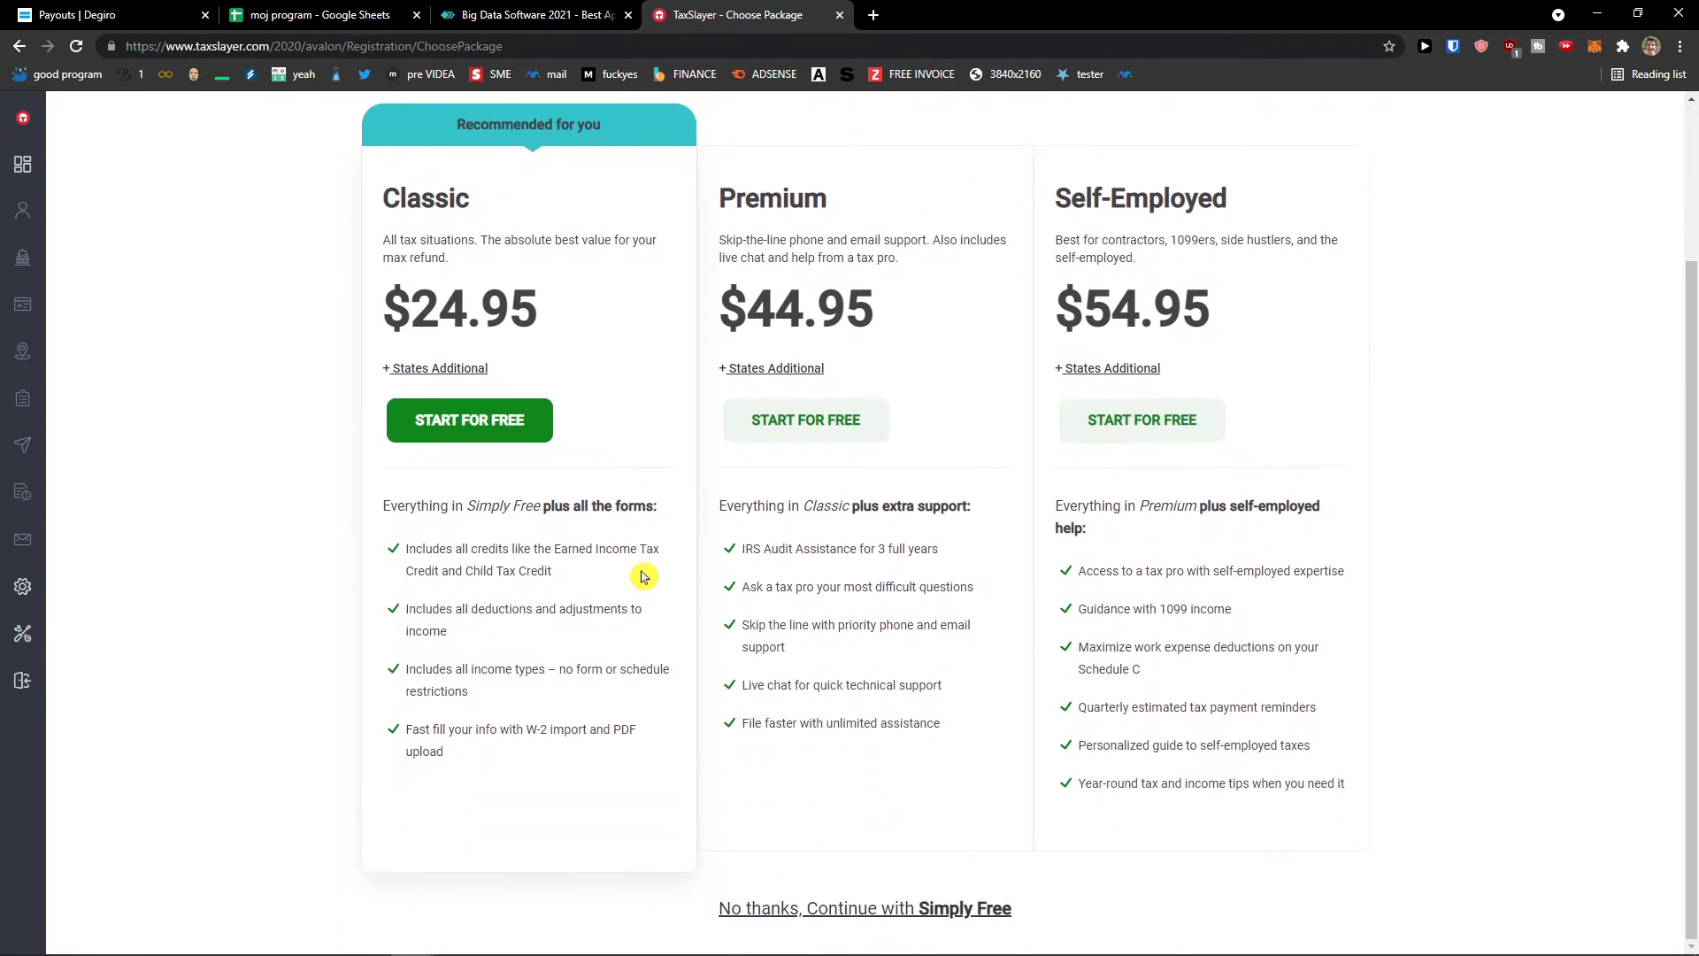
scroll(641, 576, up, 1)
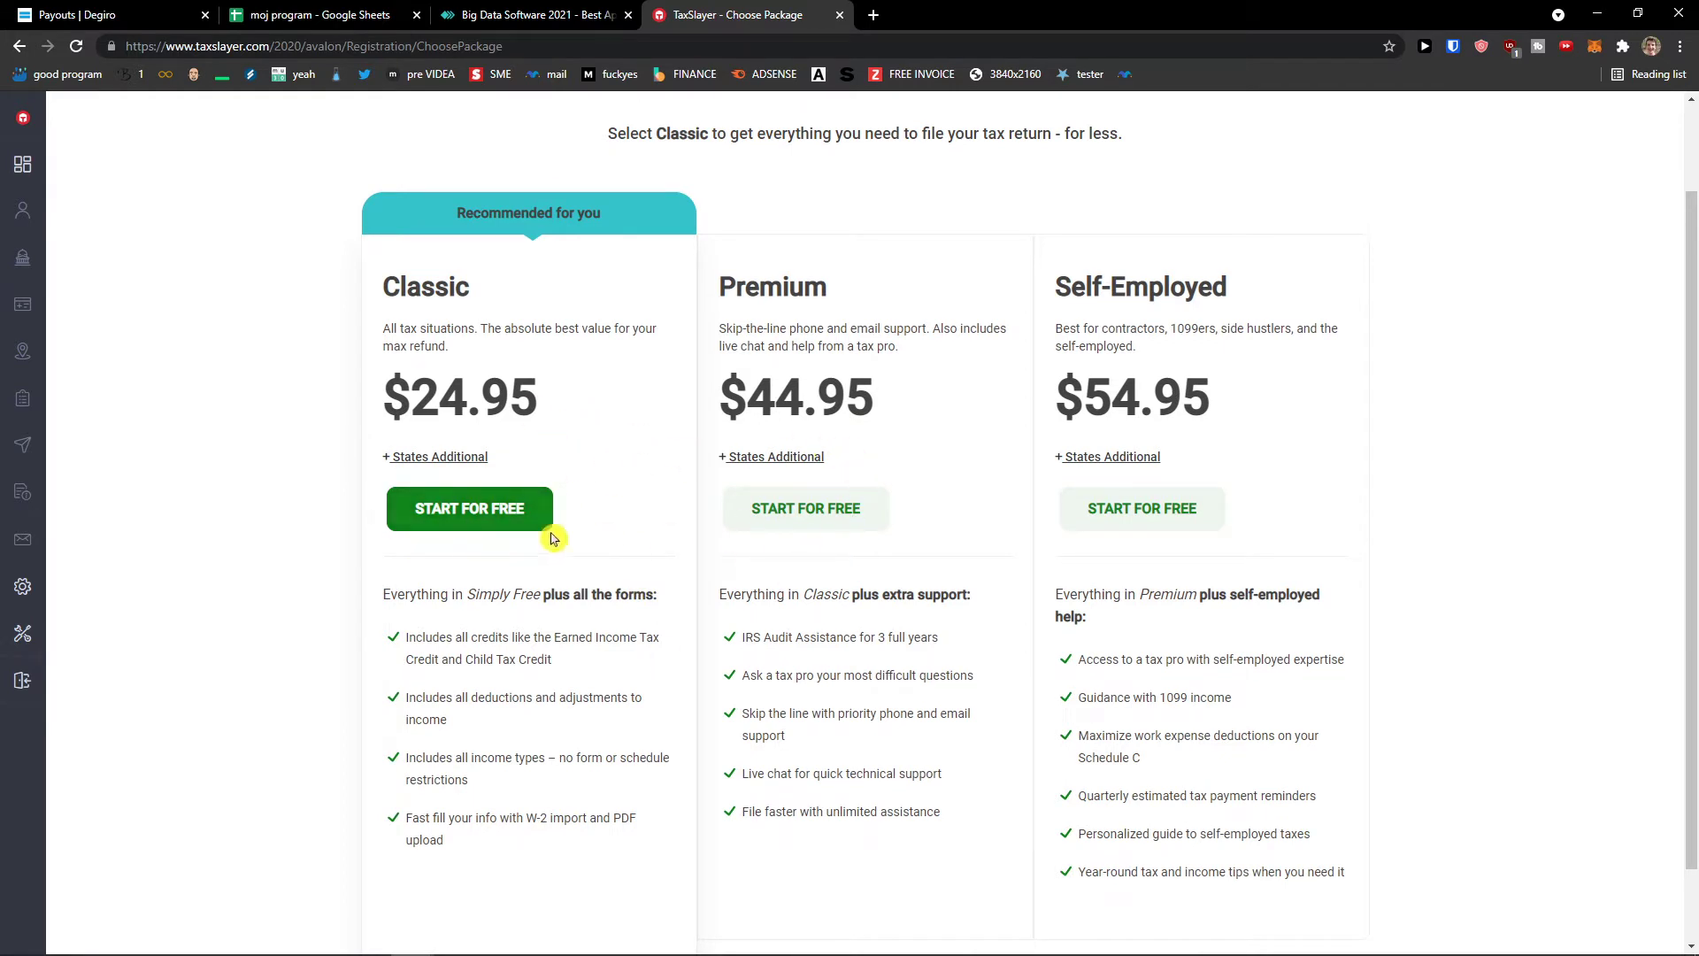
click(518, 521)
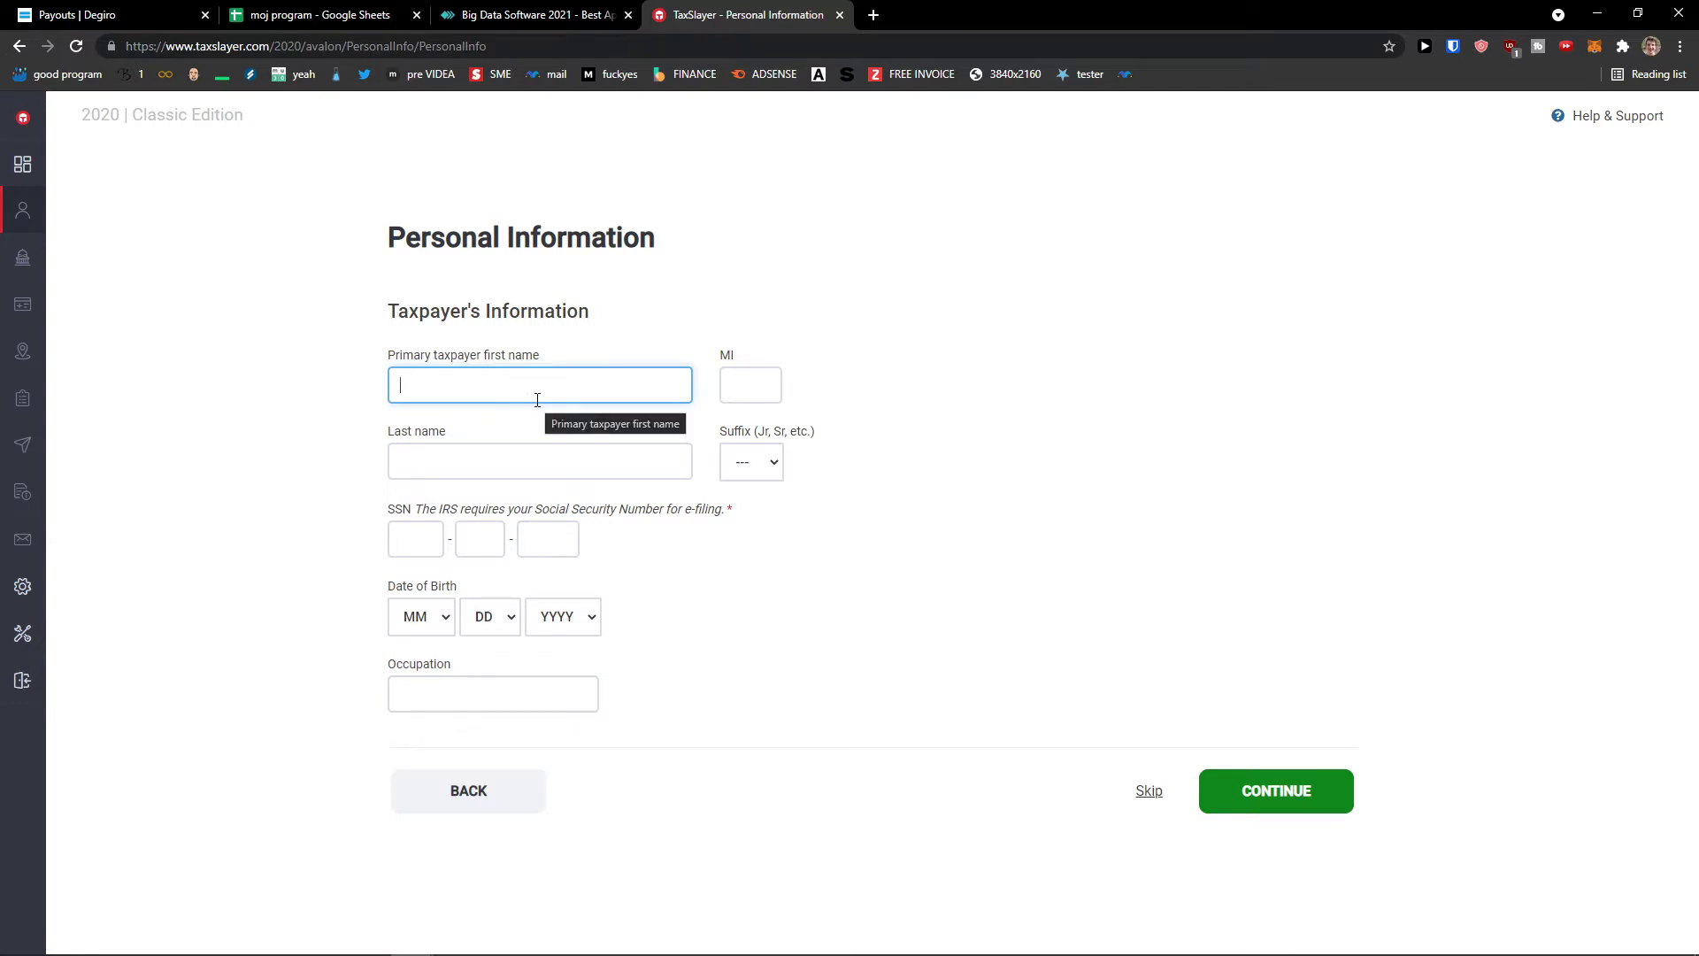
- Zoom the Personal Information page in twice for larger text
drag(397, 355, 591, 369)
click(524, 390)
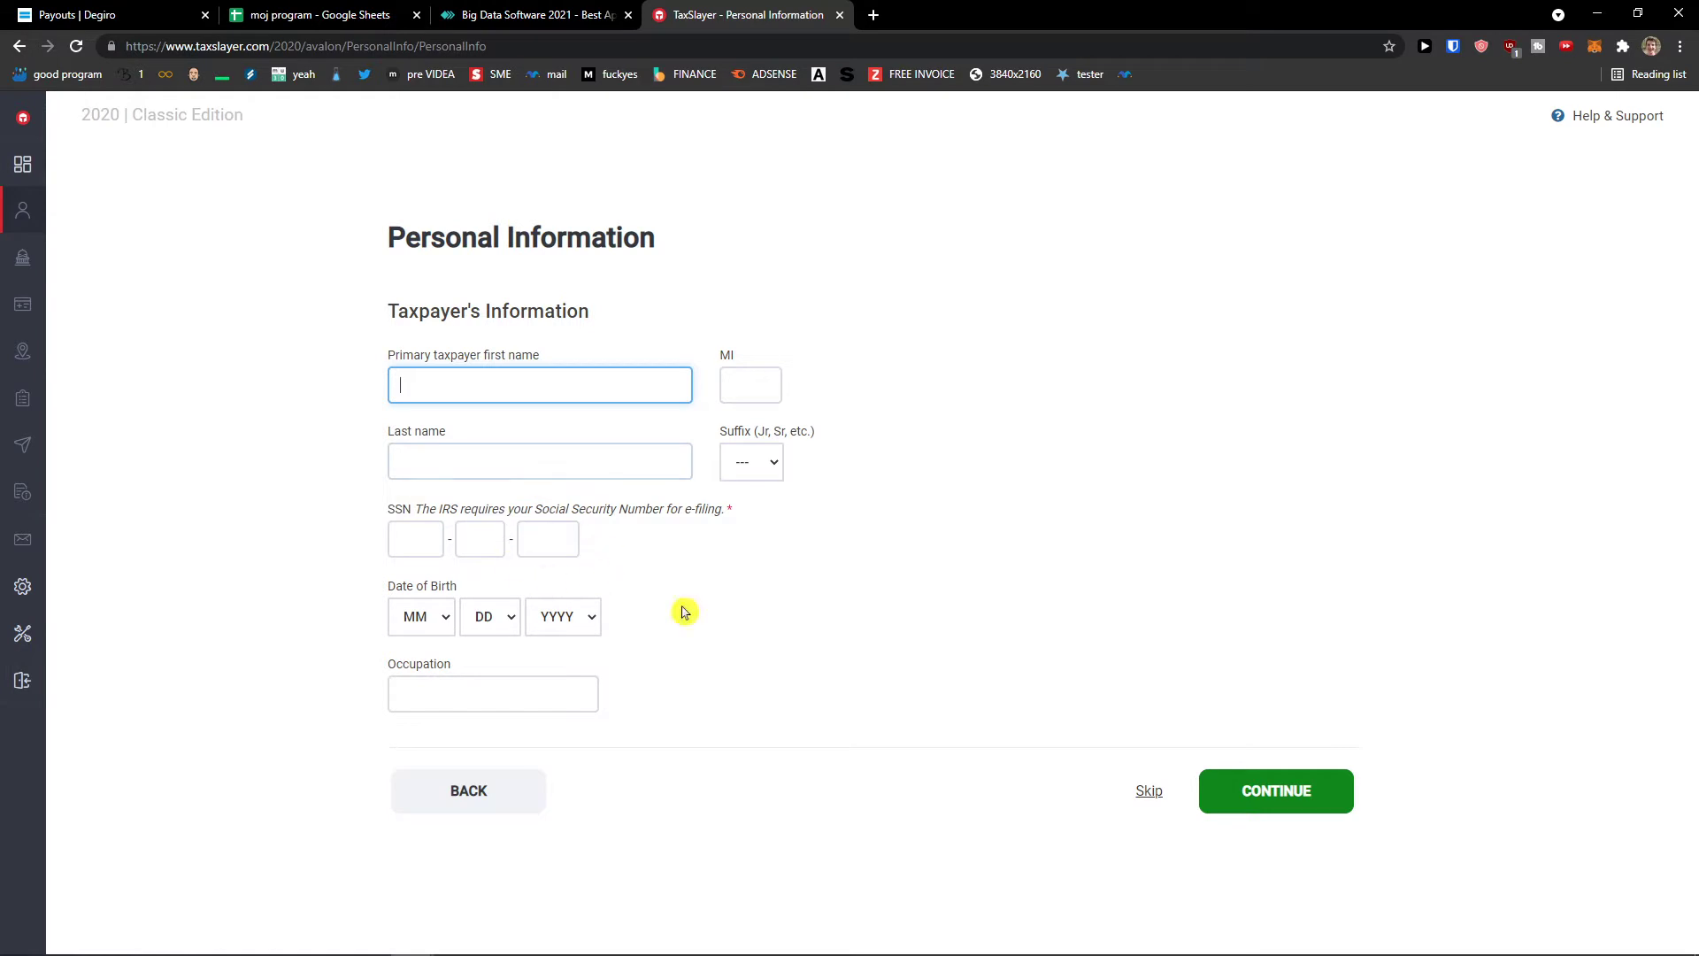
key(ctrl+plus)
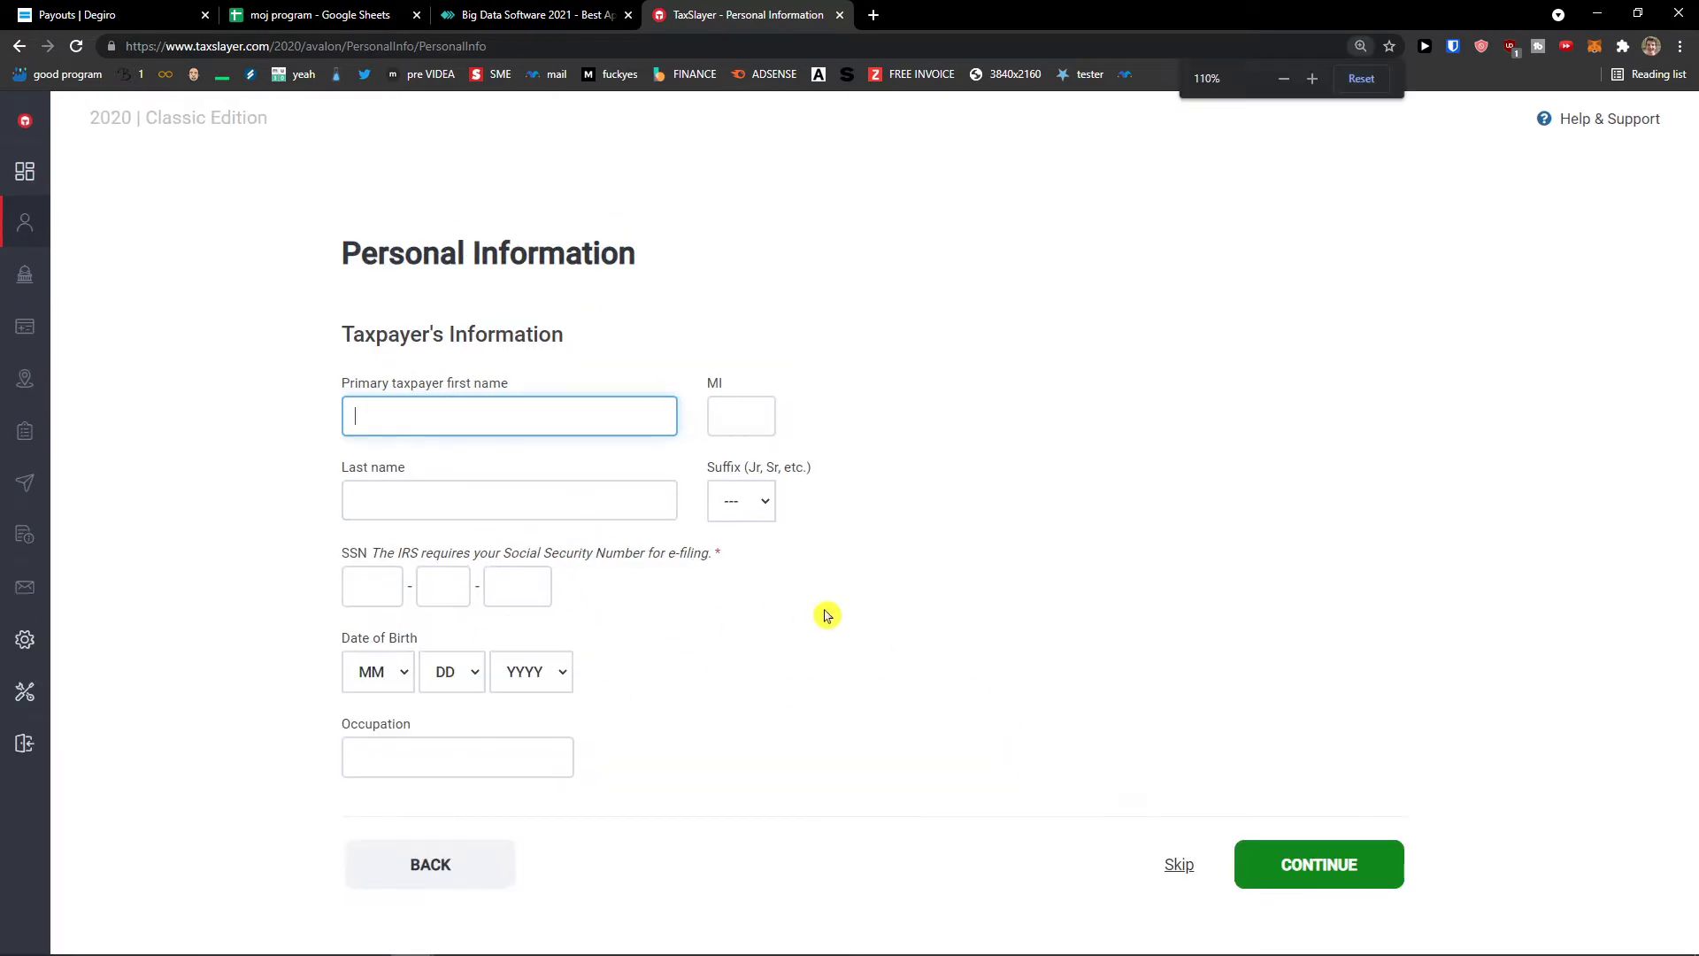
key(ctrl+plus)
scroll(824, 617, down, 1)
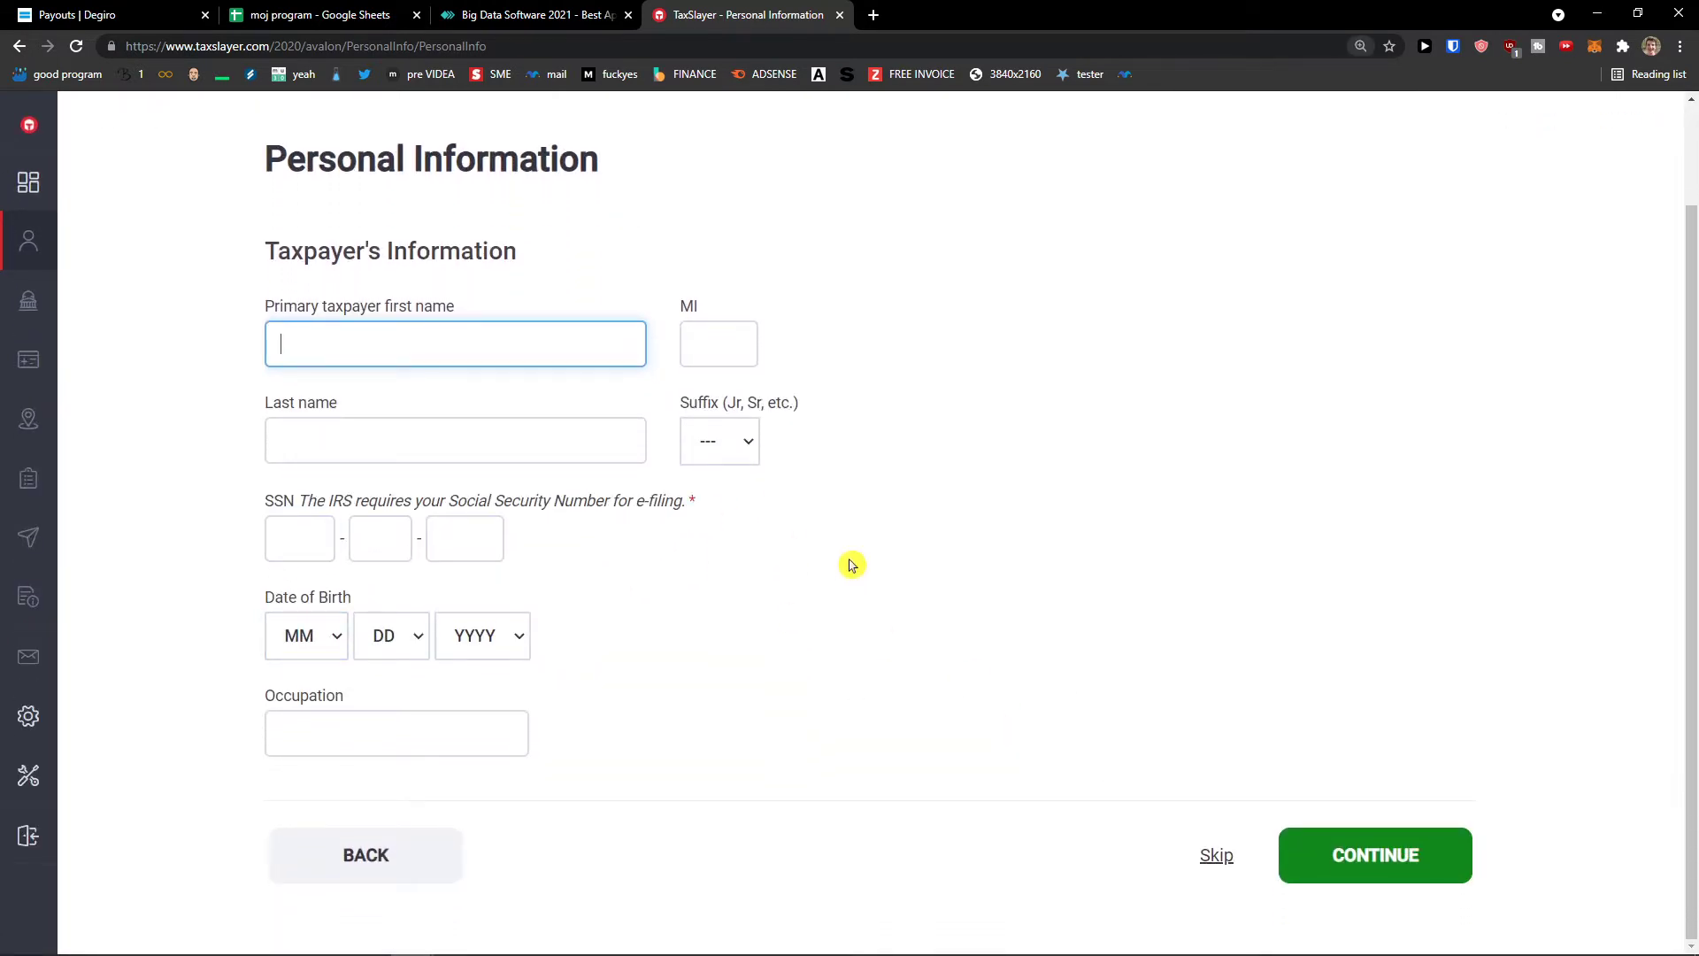
- Enter the taxpayer's Social Security Number and save the page
click(1213, 857)
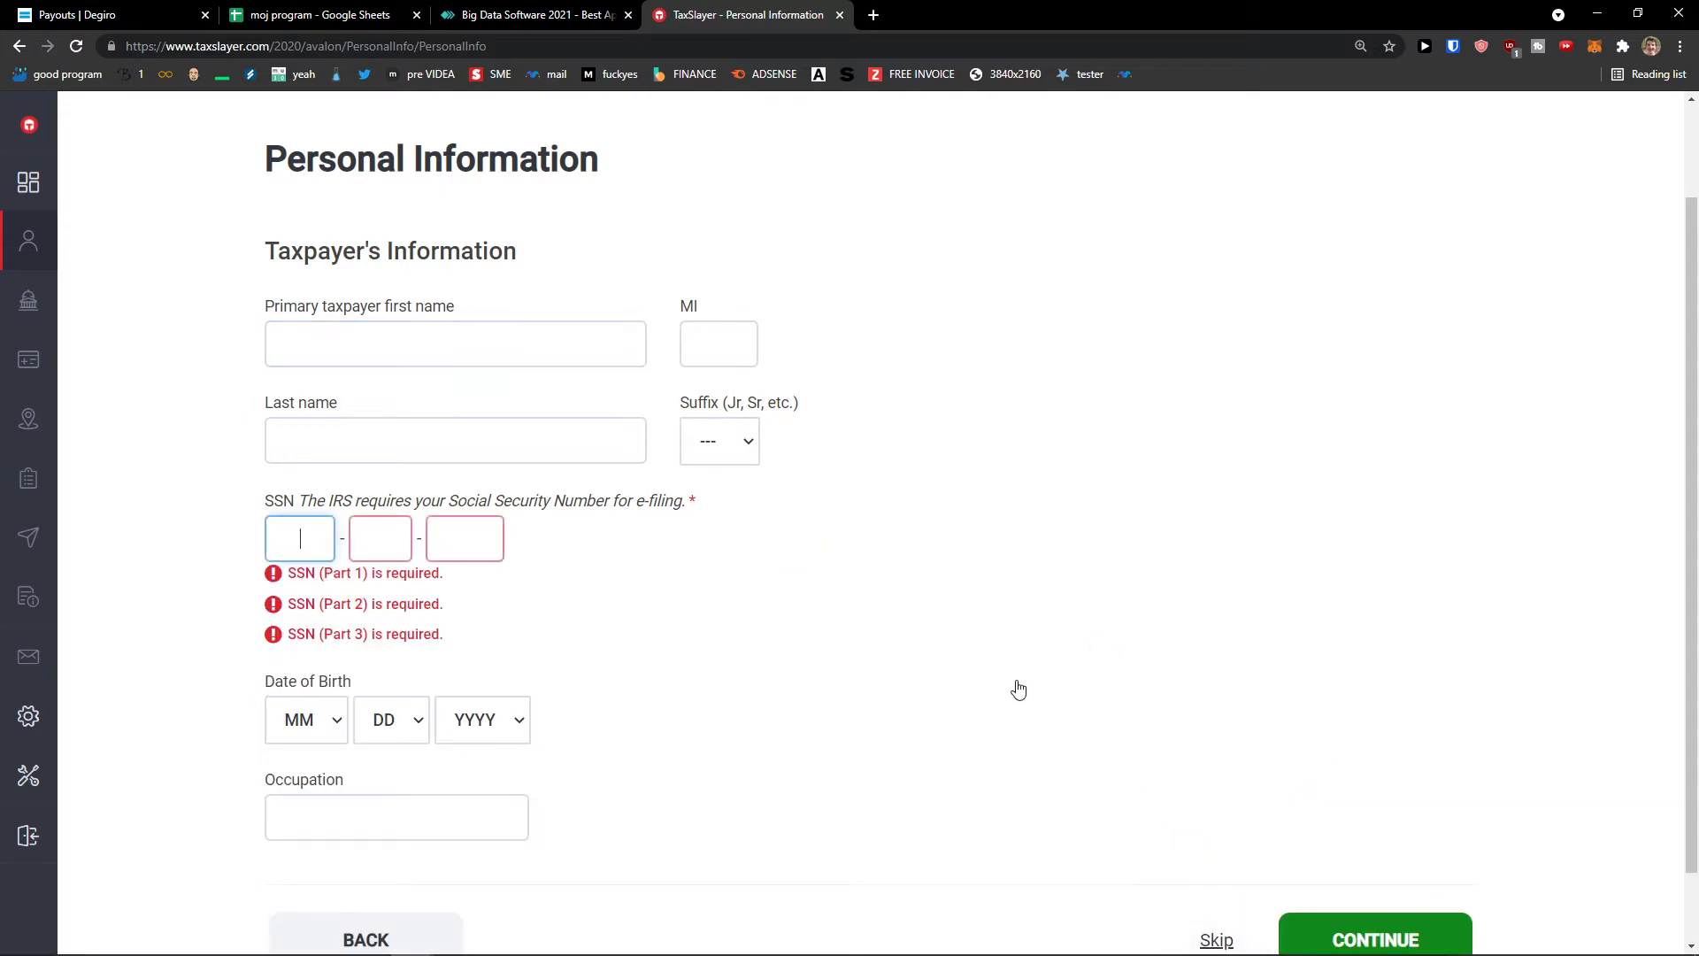
click(334, 547)
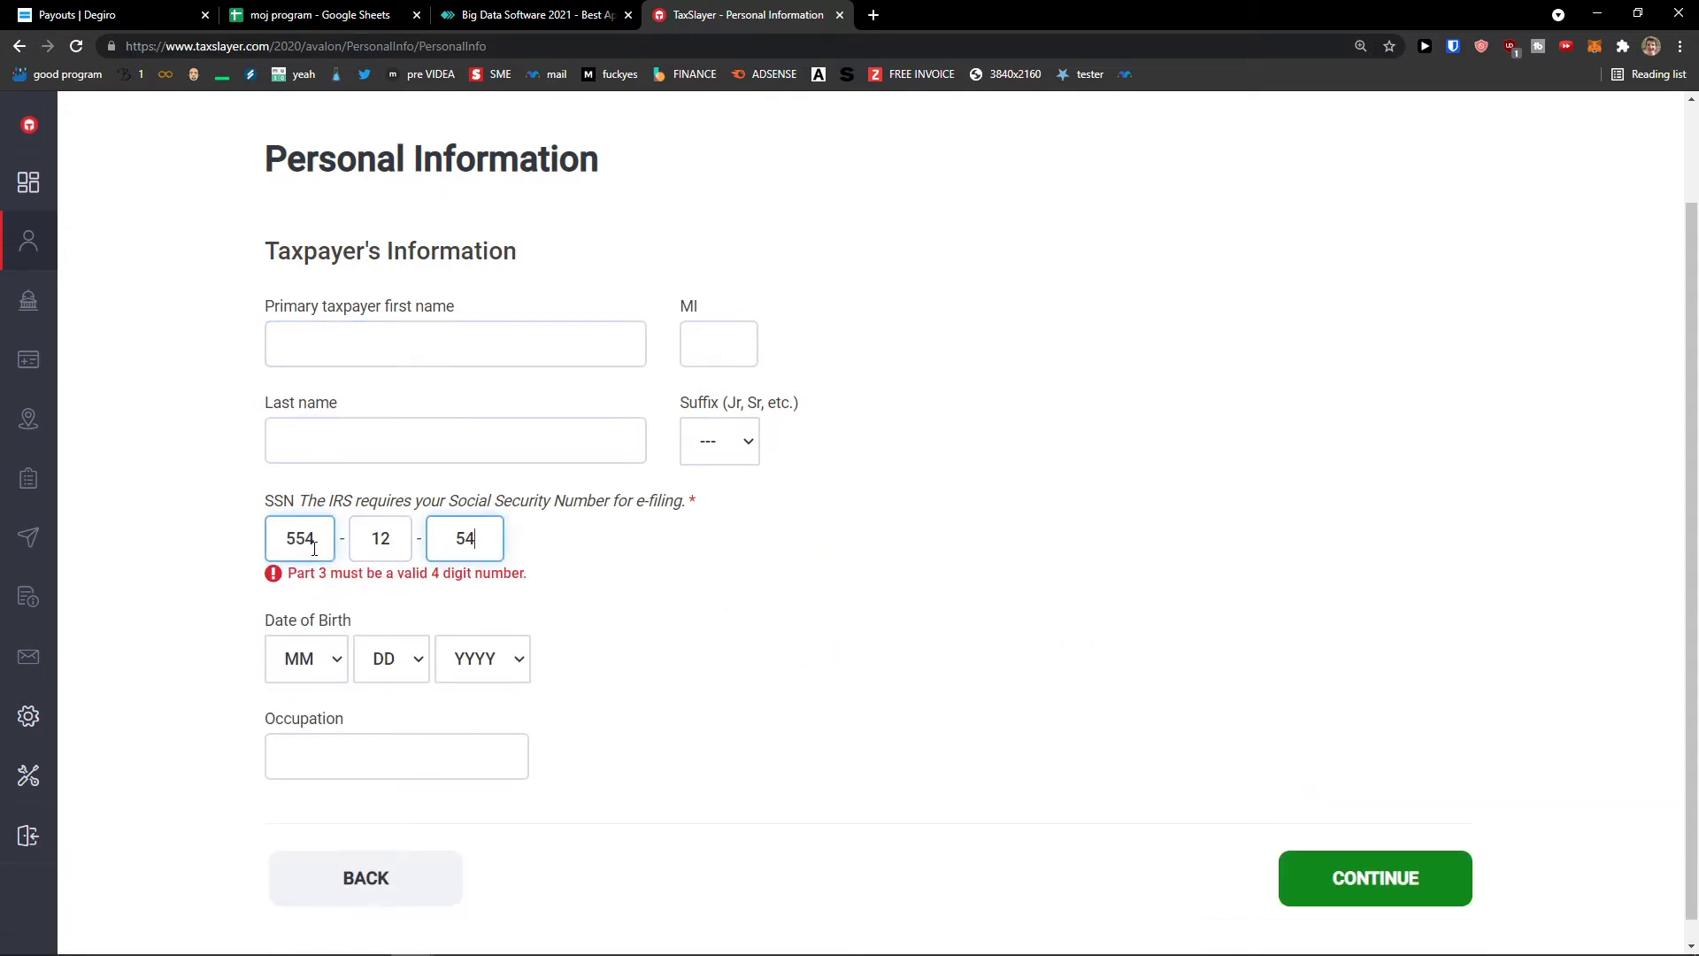
click(1341, 860)
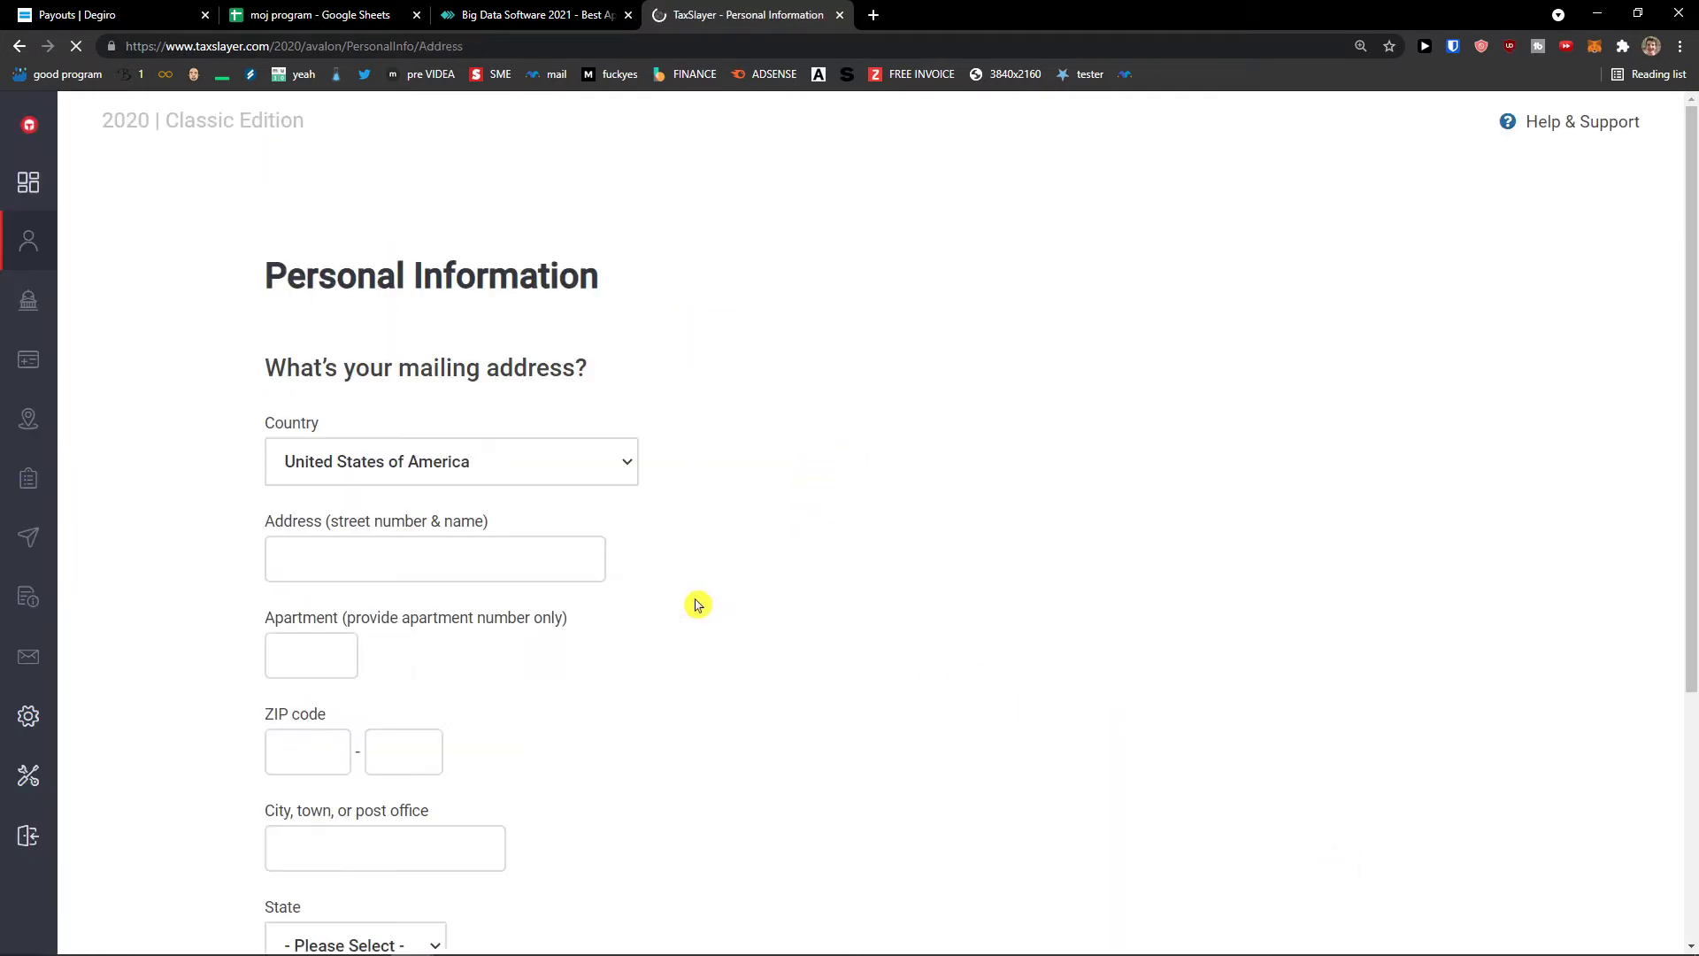
- Paste in the street address and city, removing the street address's leading space
scroll(695, 602, down, 4)
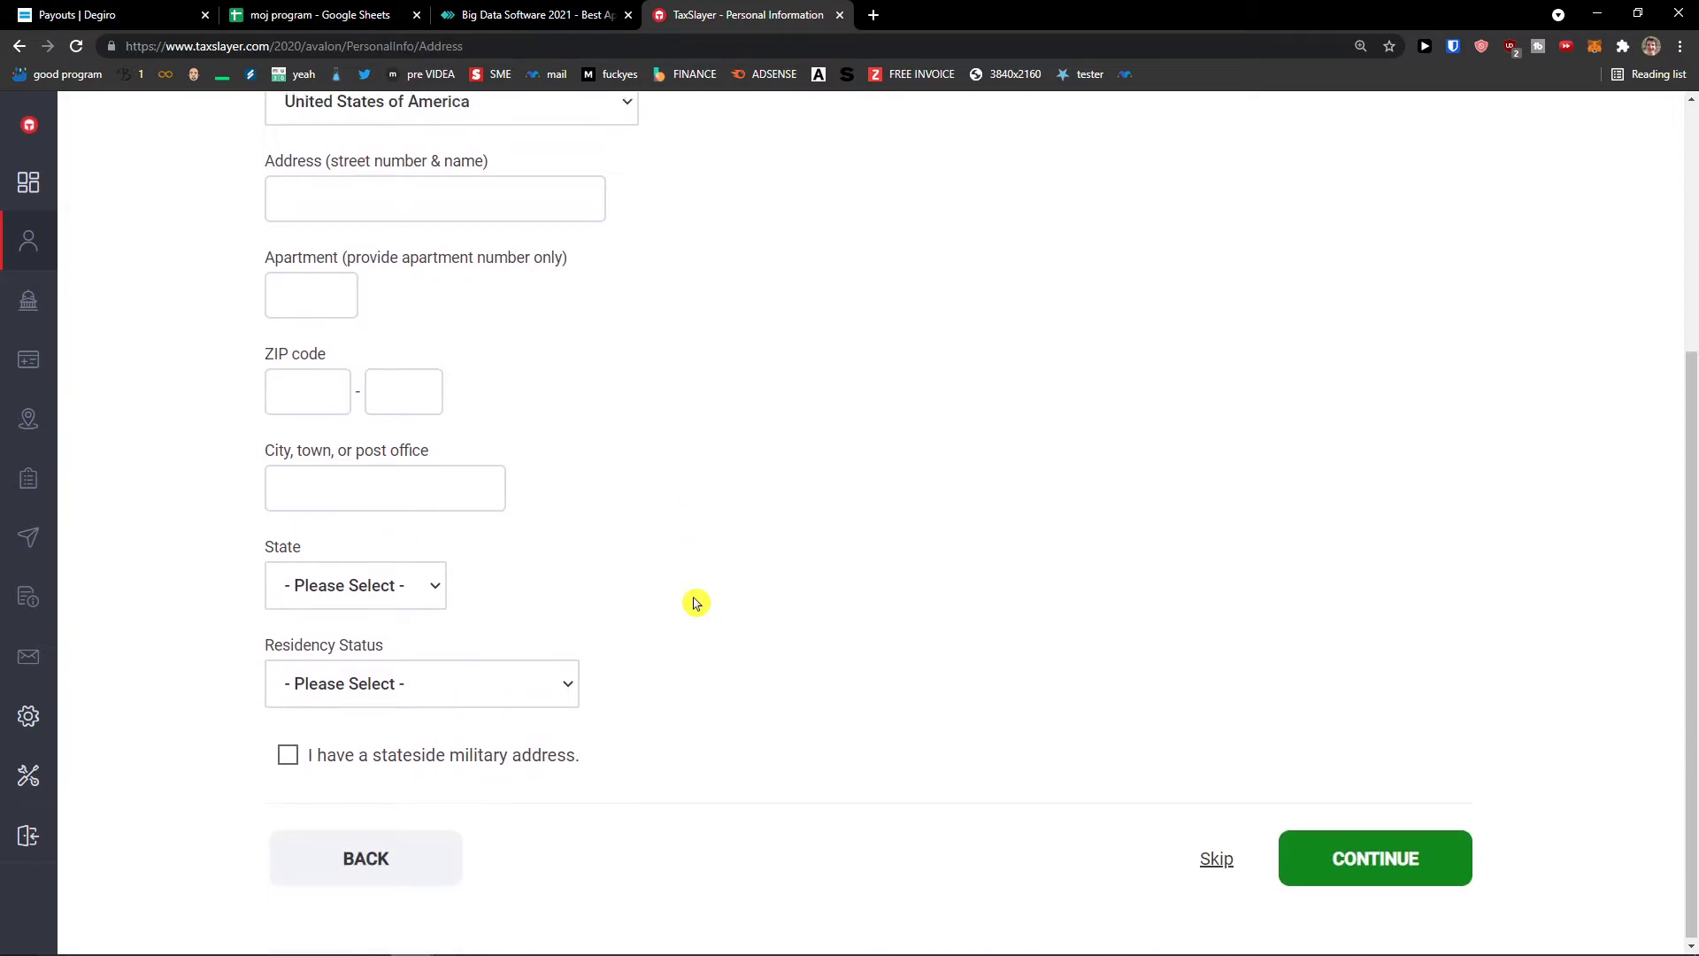
scroll(695, 603, up, 5)
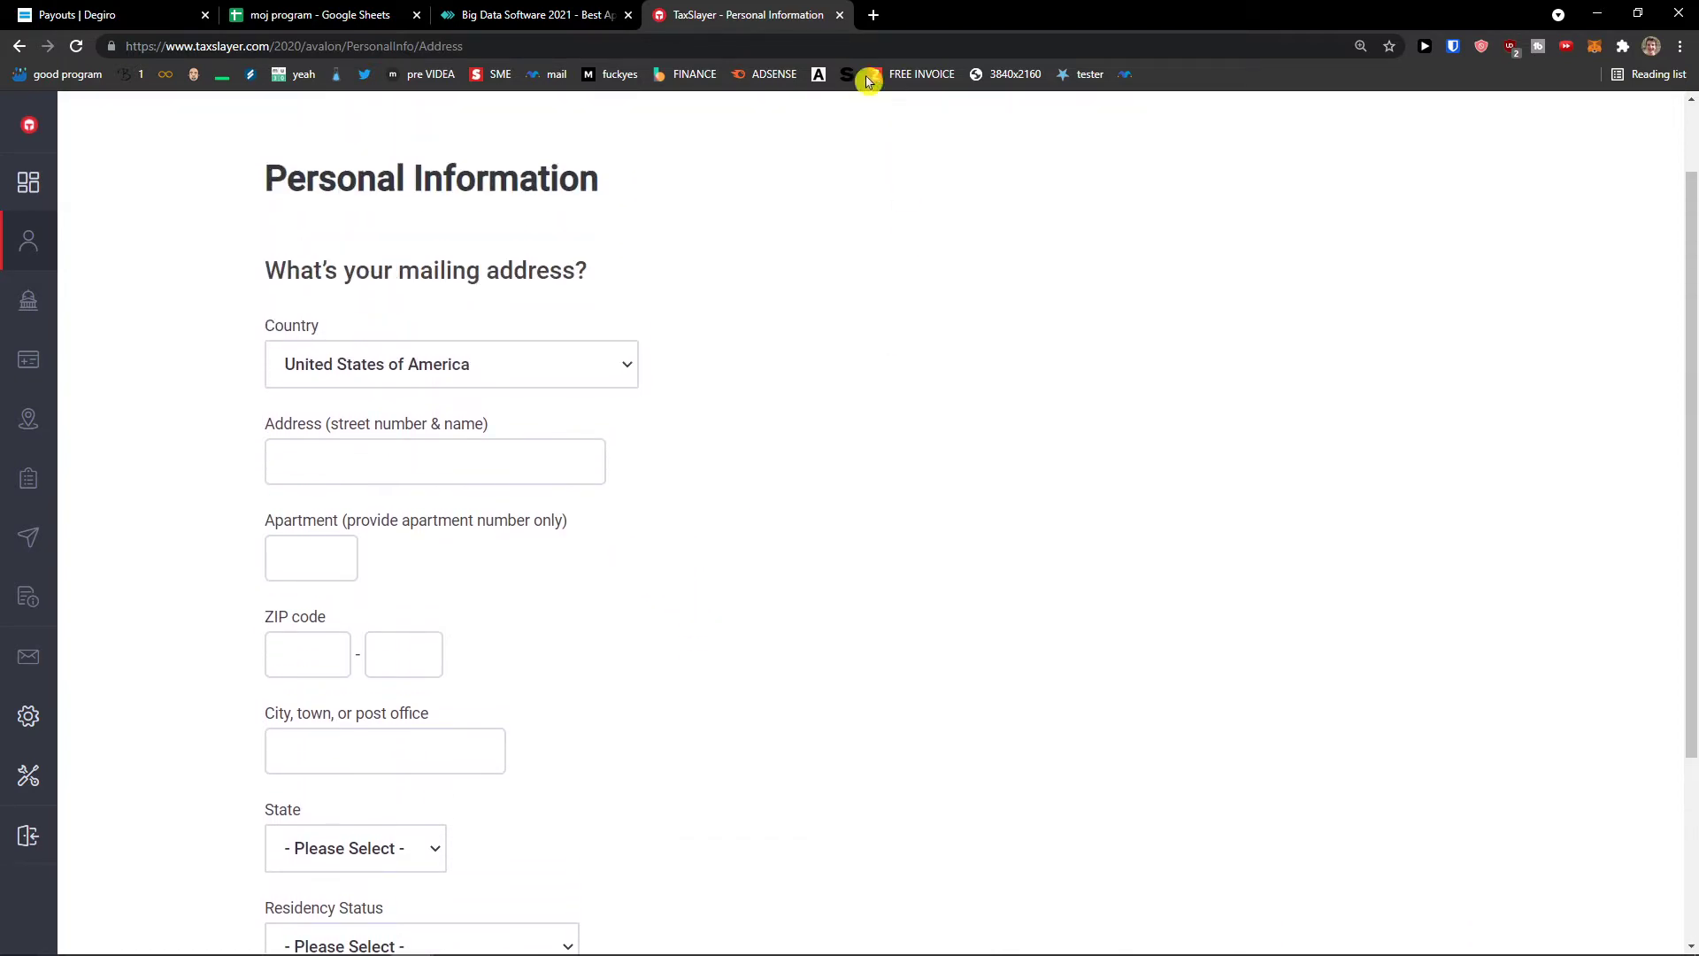
click(874, 16)
key(ctrl+w)
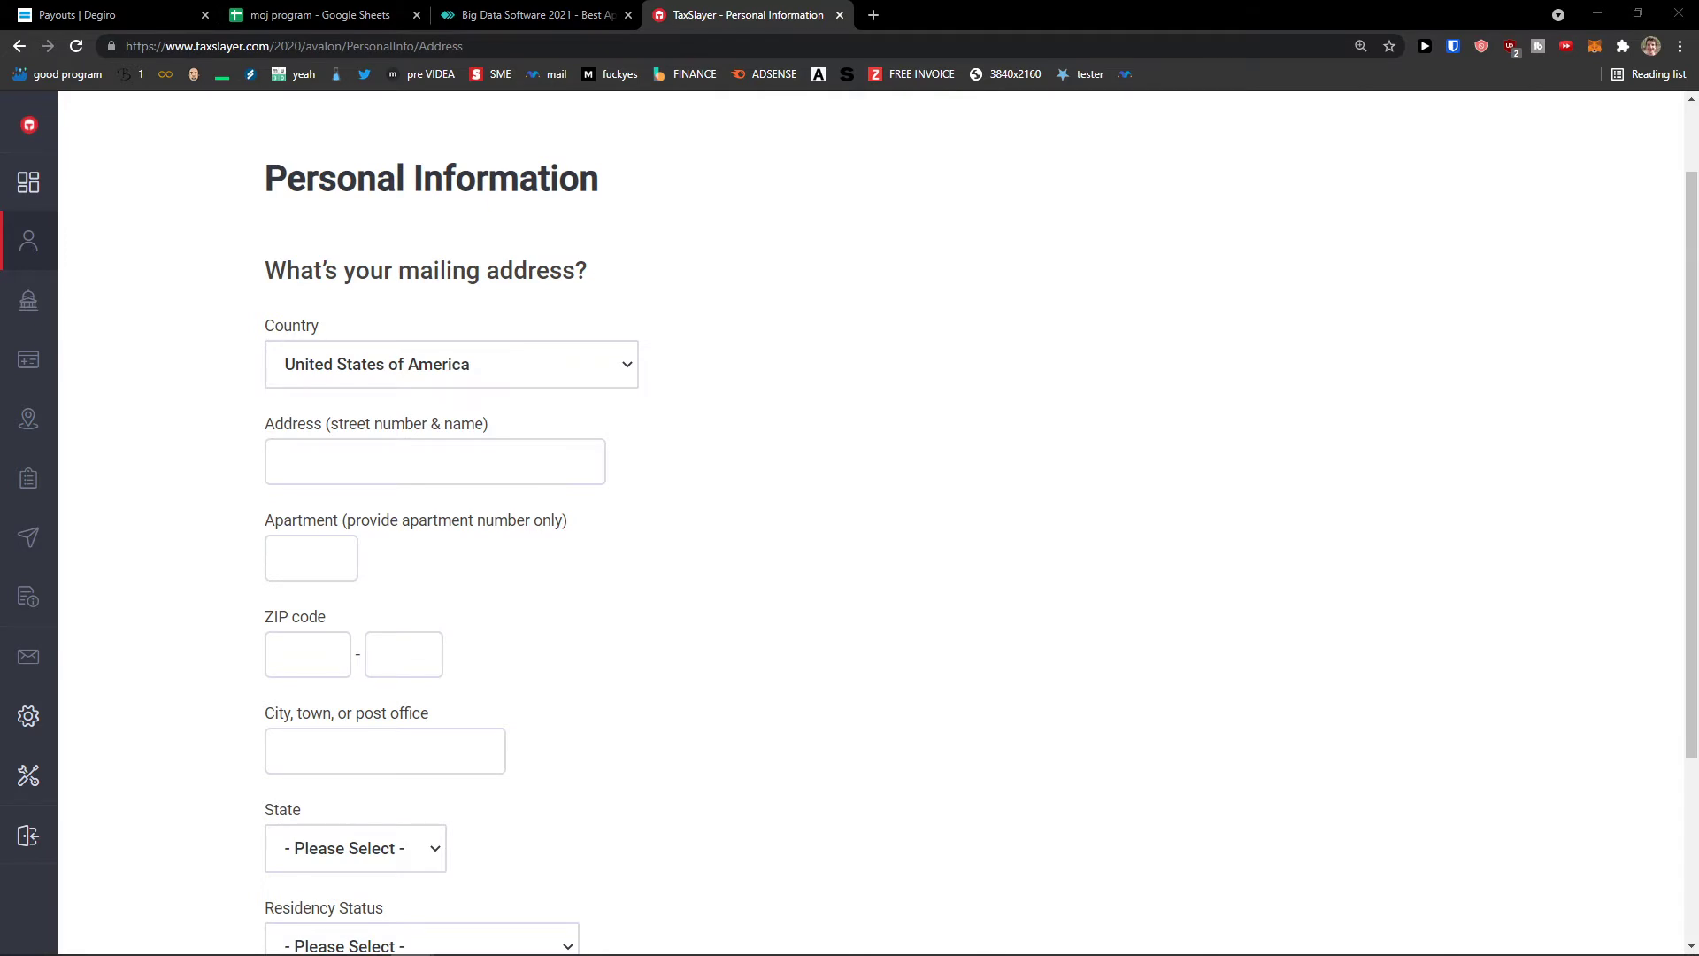
click(477, 463)
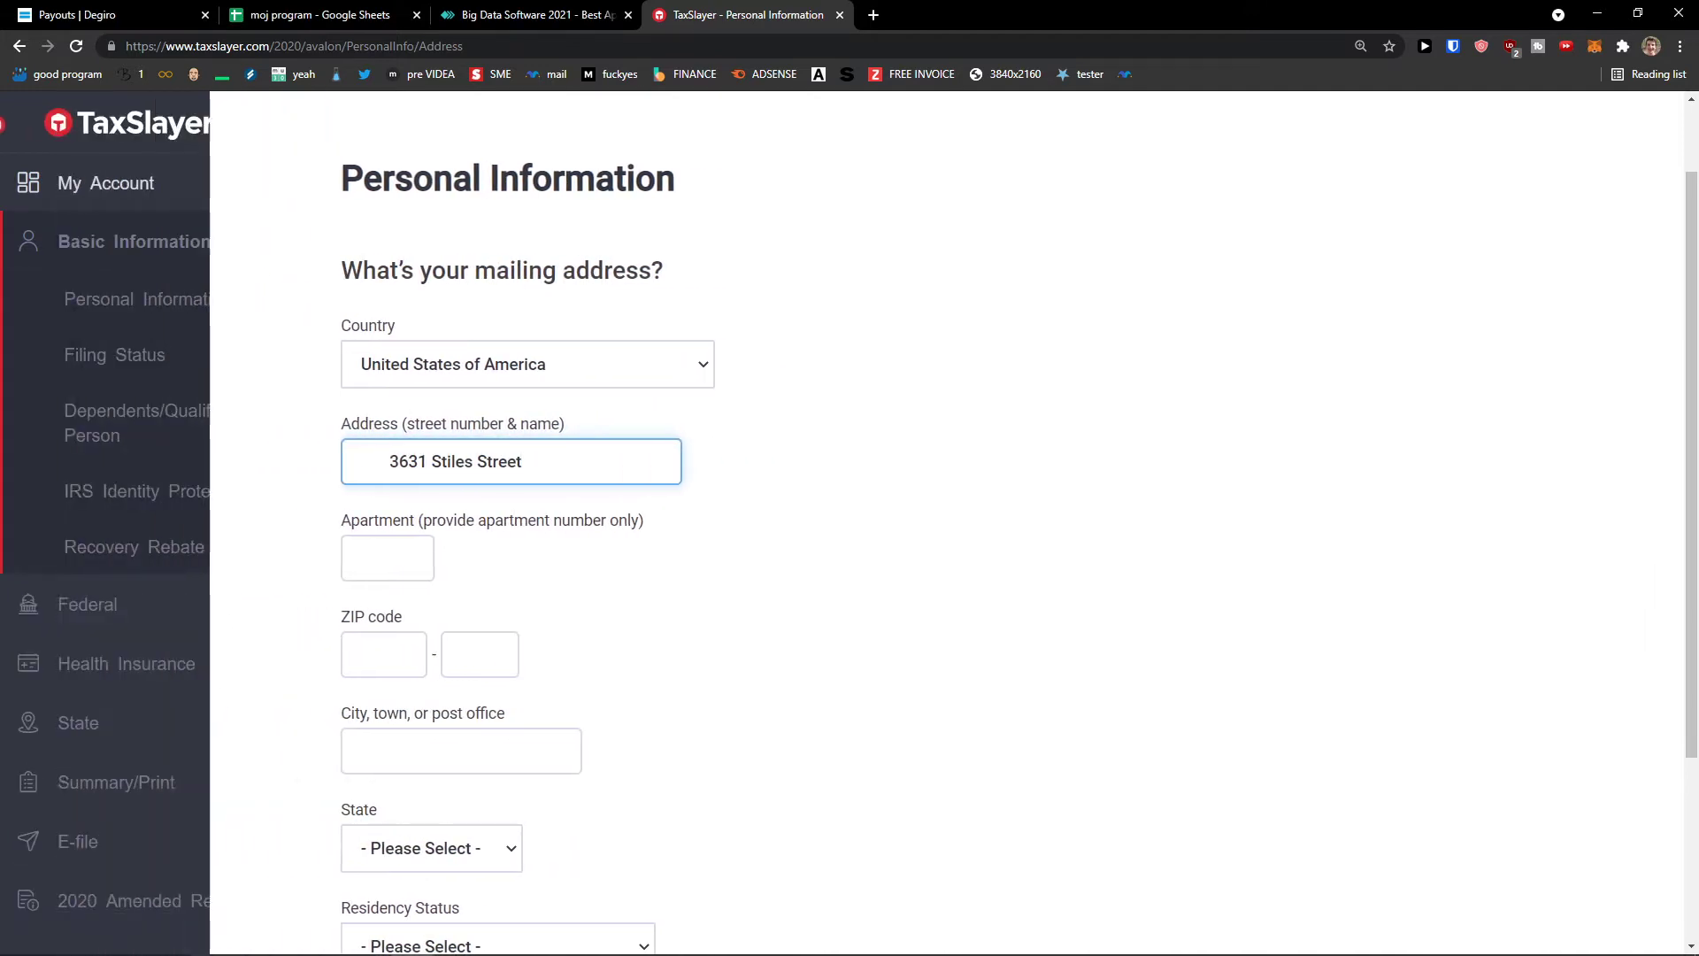
click(608, 607)
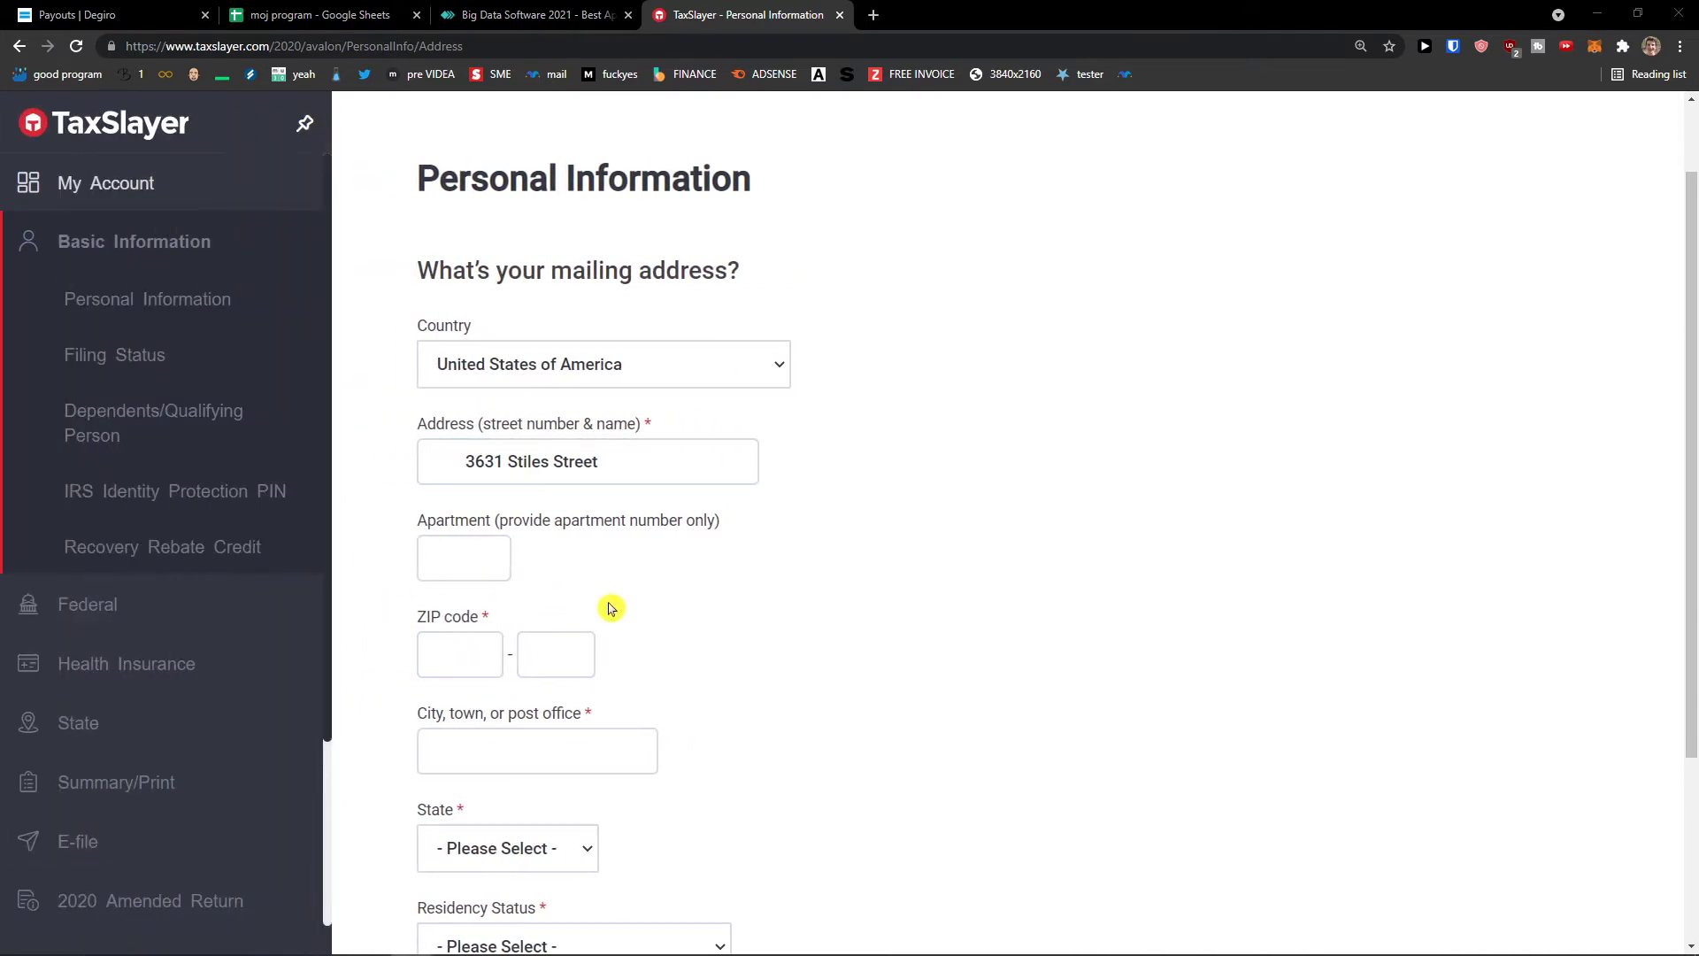
click(501, 745)
text(Pittsburgh)
click(311, 461)
key(BackSpace)
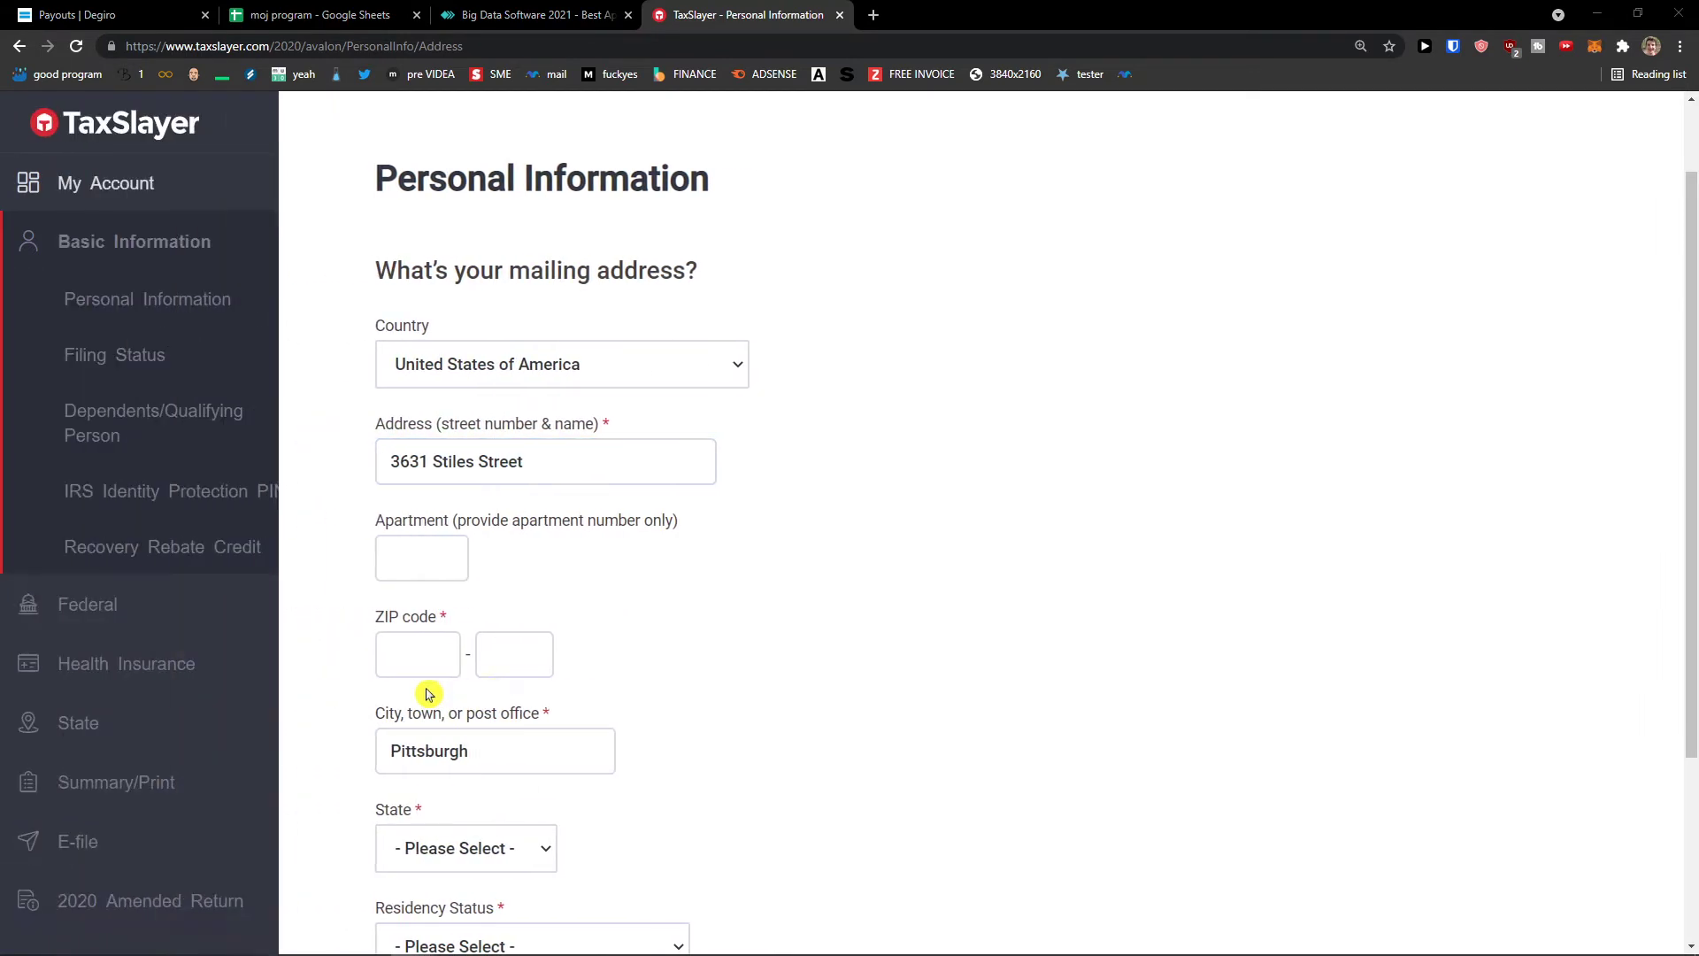
click(469, 575)
- Choose the mailing address state from the state list
scroll(531, 659, down, 2)
click(433, 677)
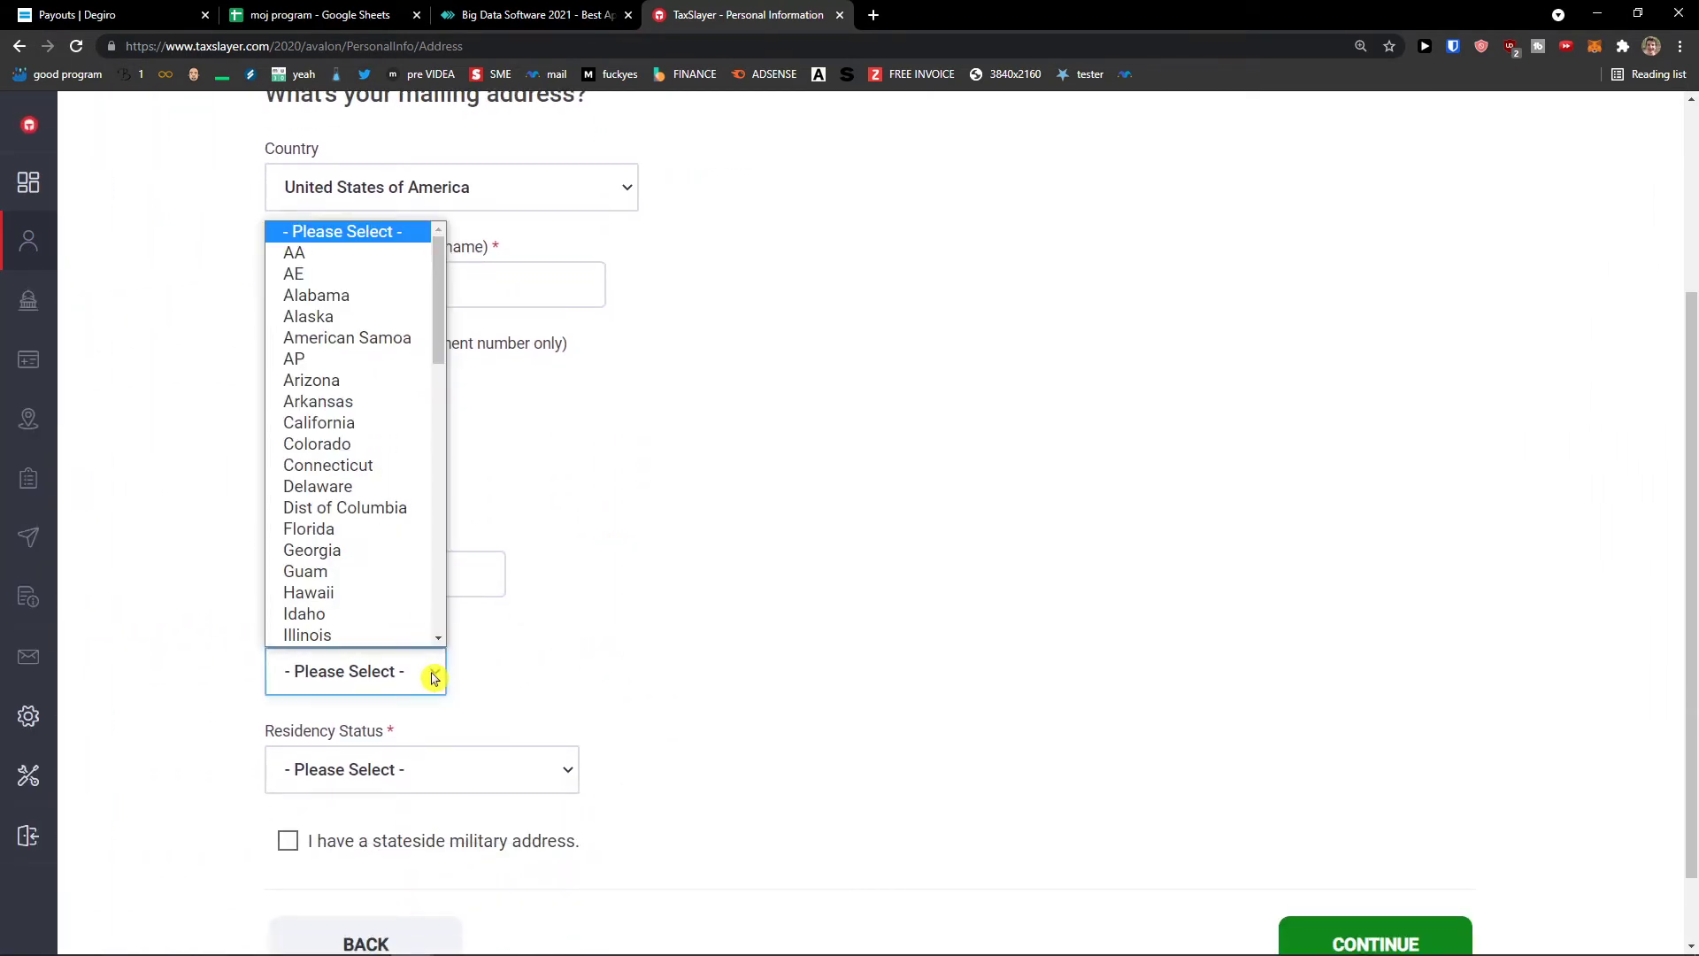
click(433, 678)
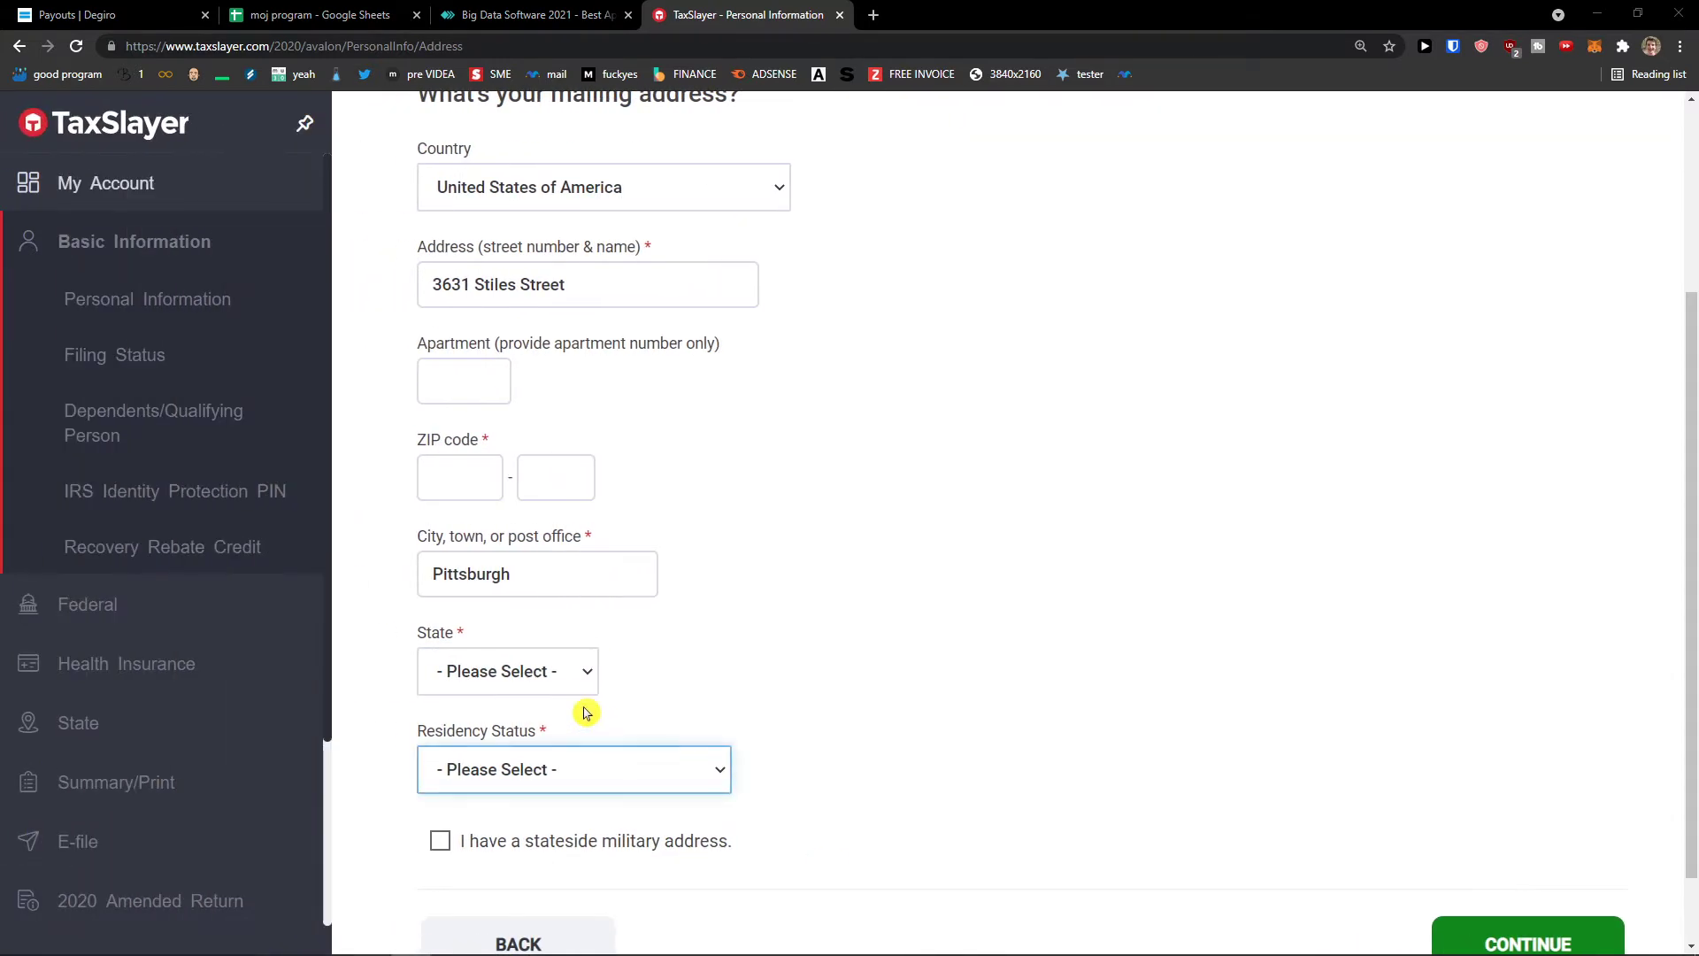
click(383, 672)
scroll(398, 576, down, 10)
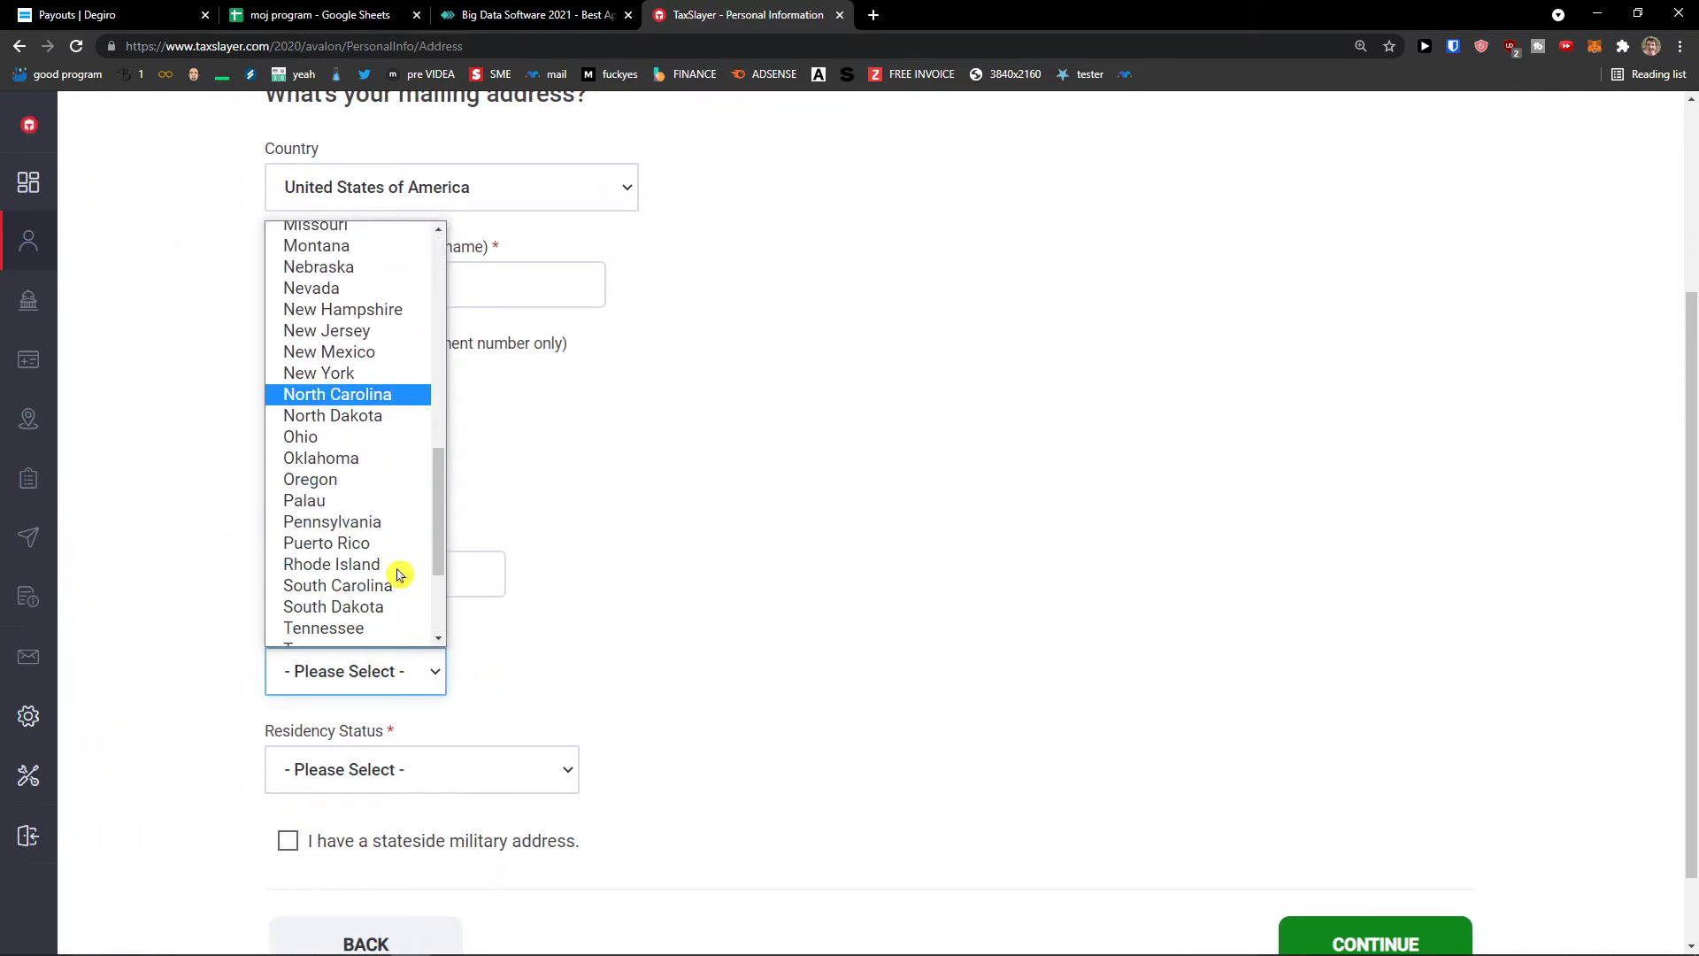
click(354, 349)
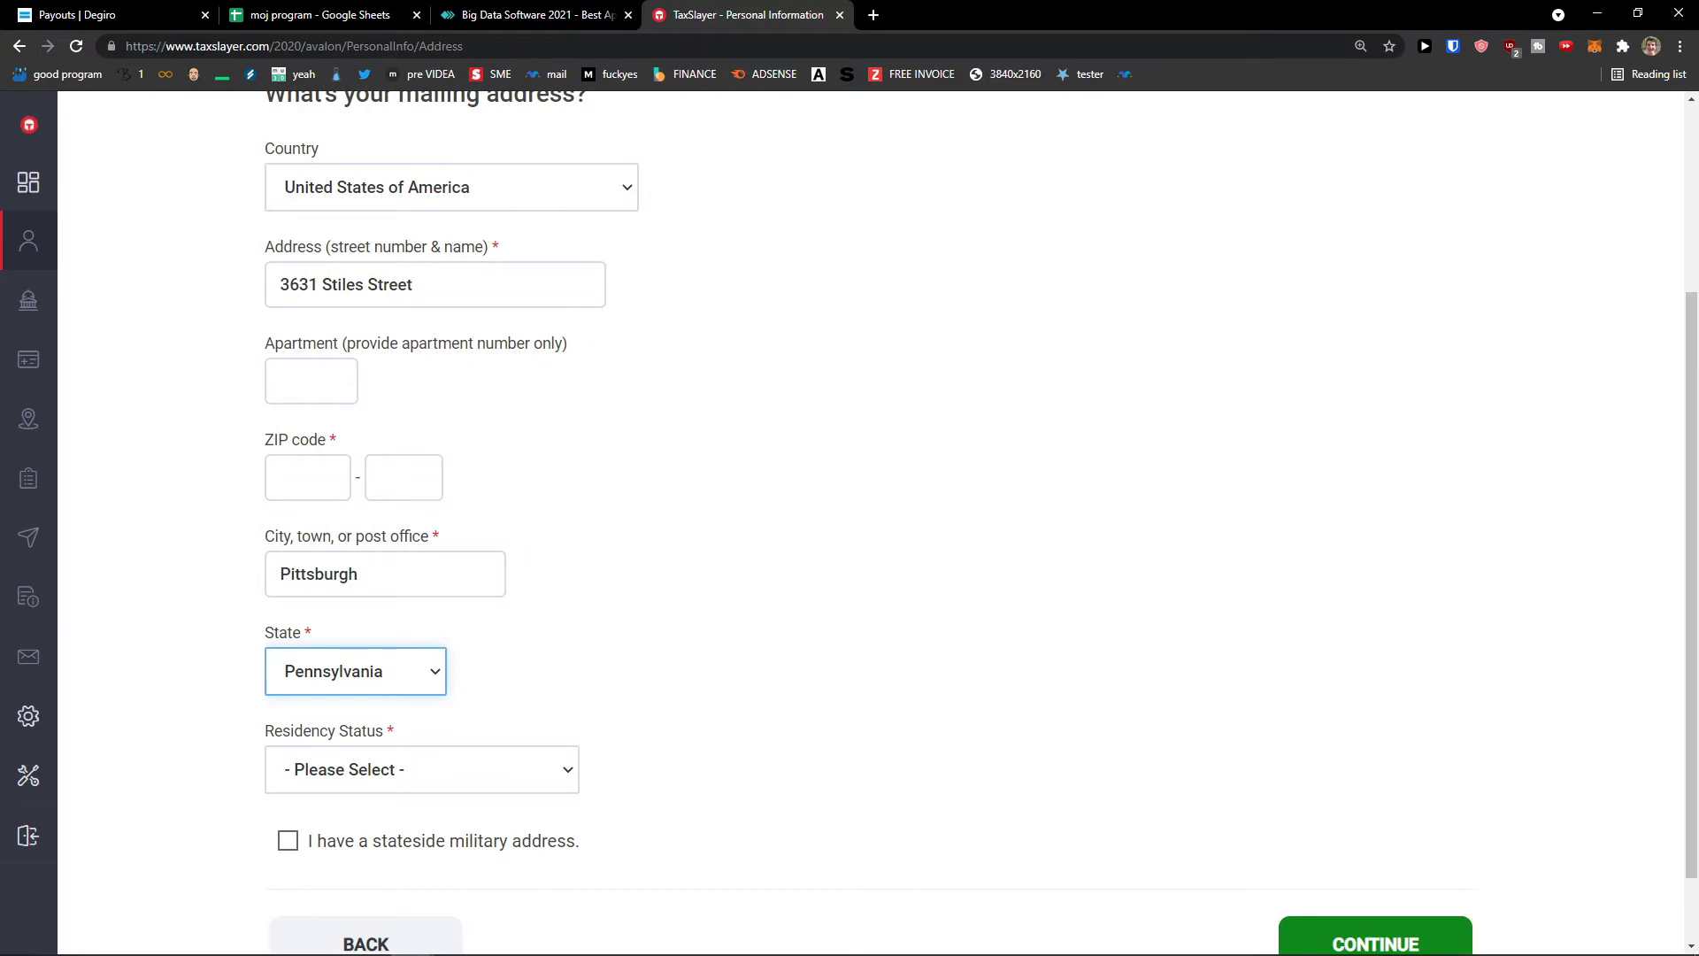
- Enter the ZIP code, set residency to Full-Year Resident of This State, and save
click(320, 471)
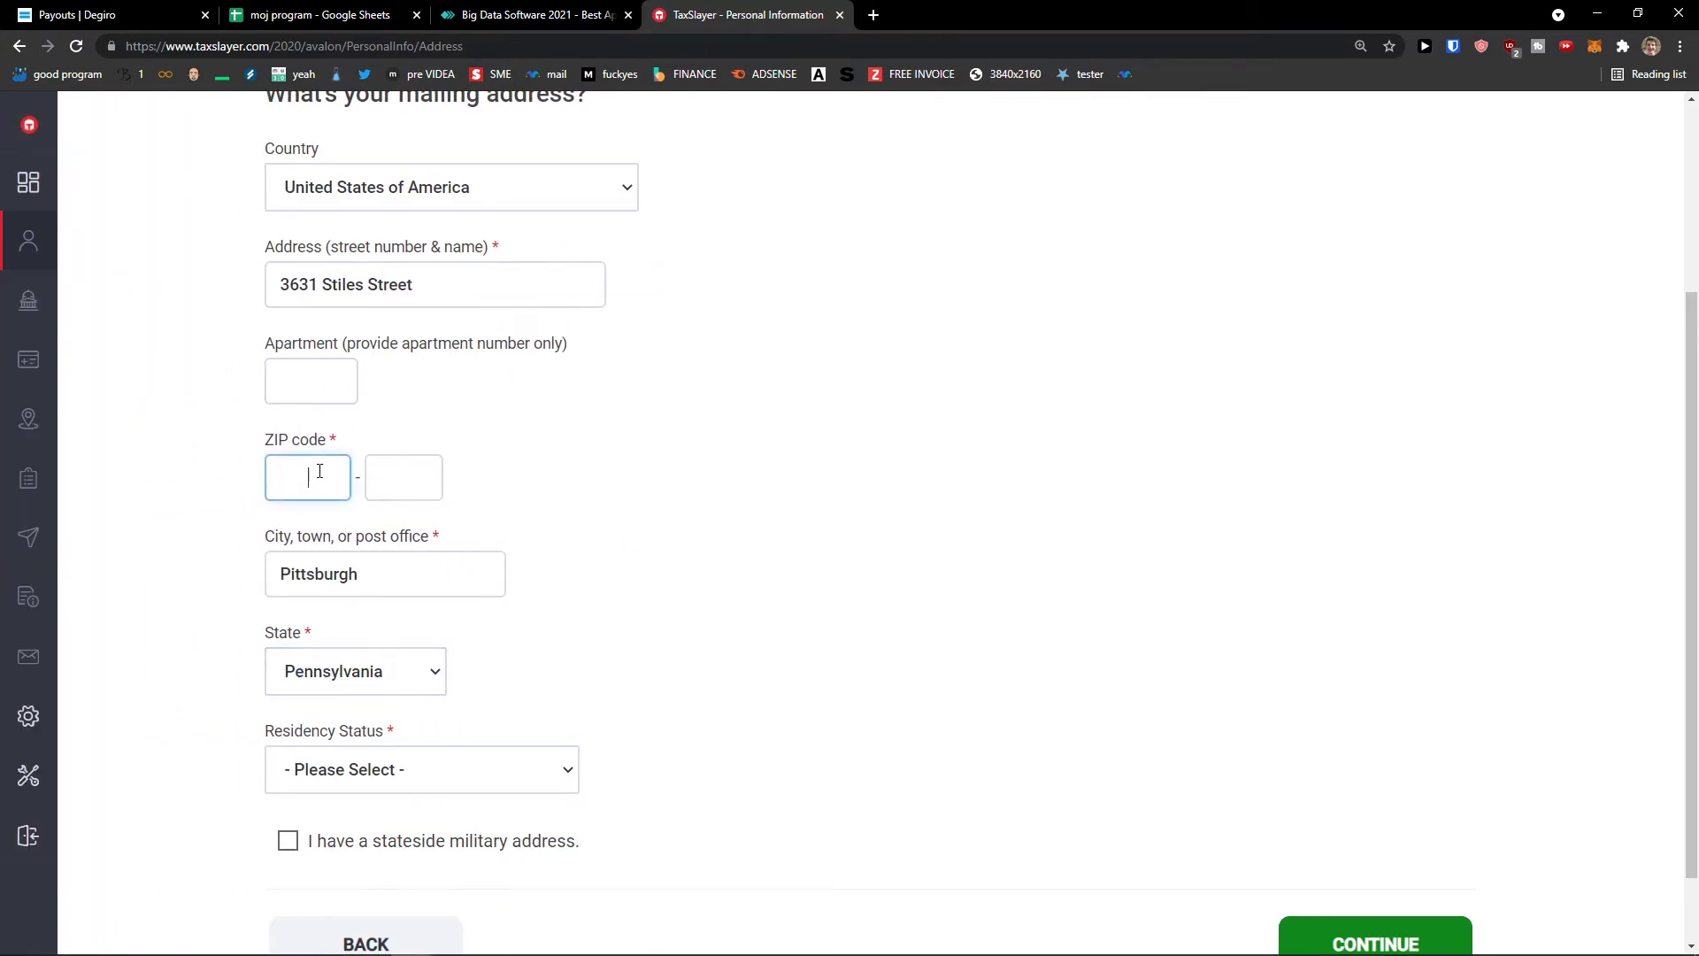
text(15201)
scroll(687, 538, down, 1)
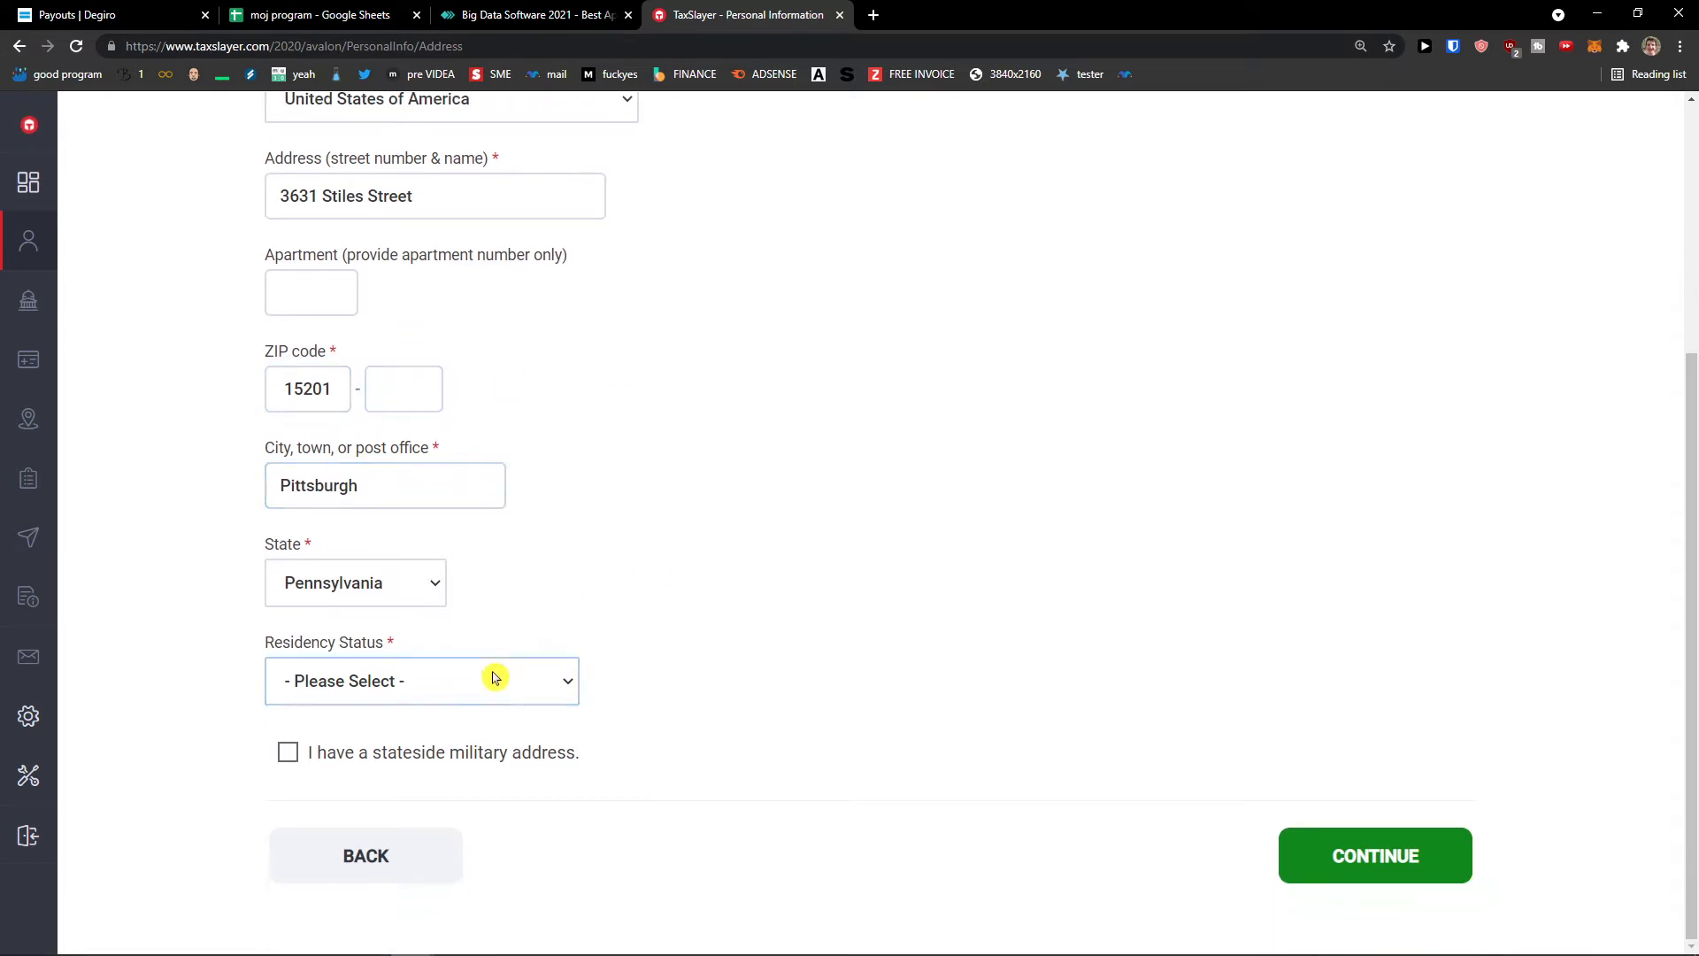
click(497, 681)
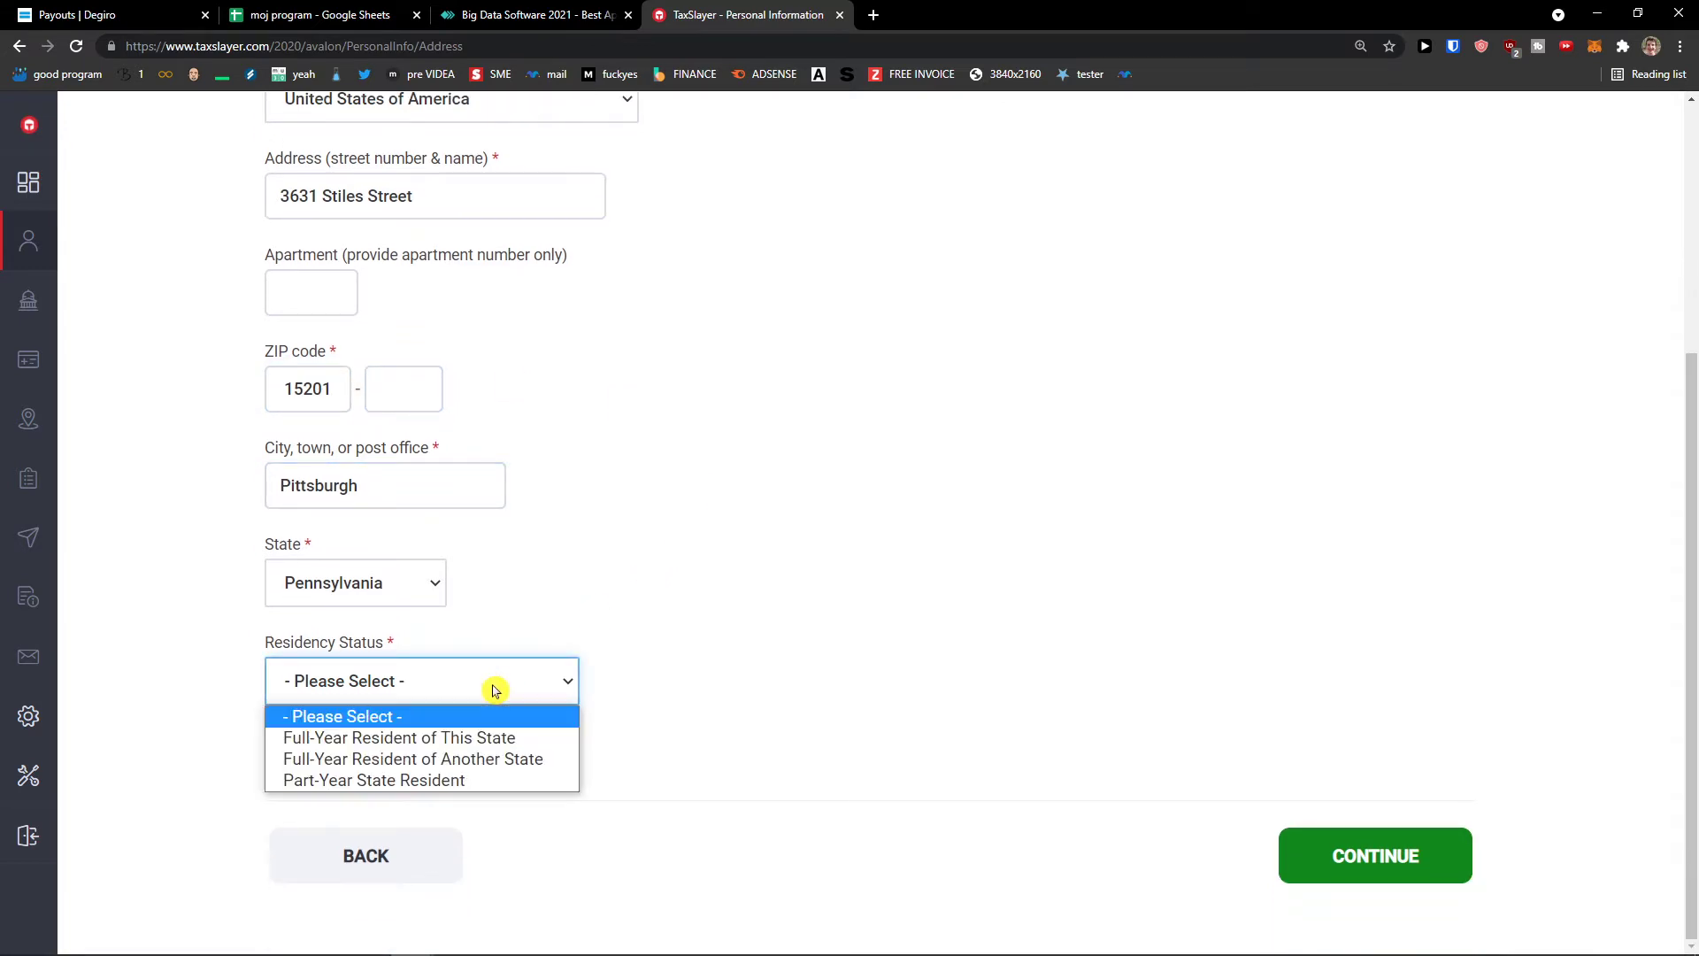
click(508, 746)
scroll(652, 705, up, 2)
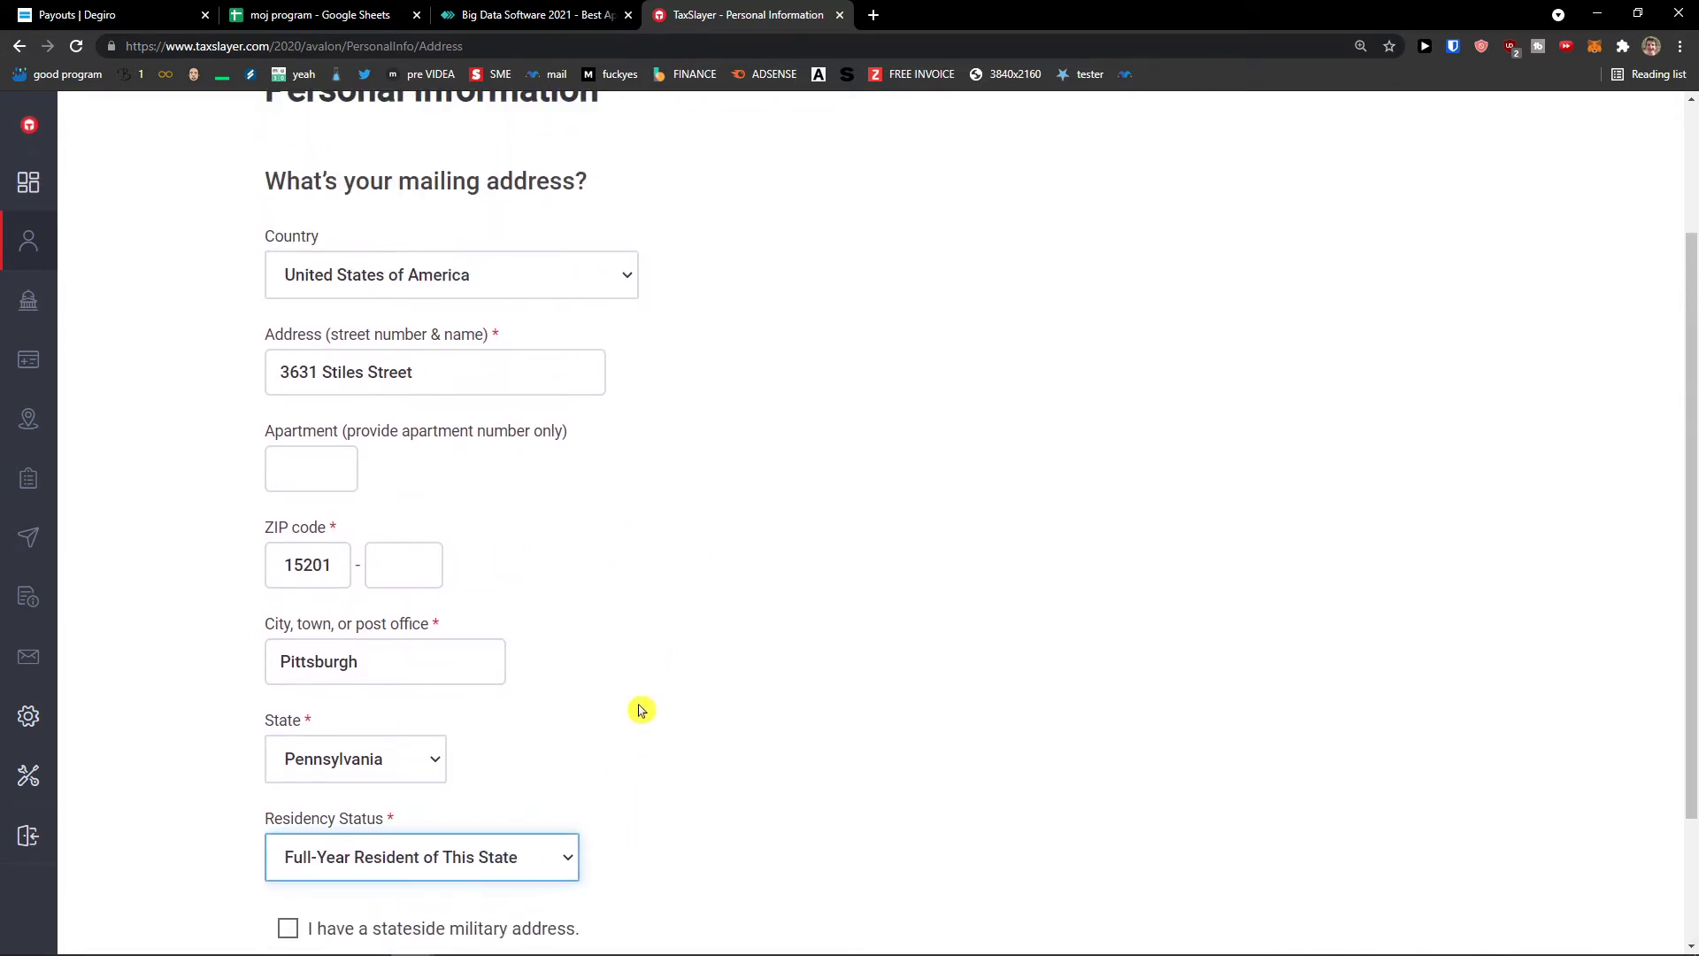
scroll(652, 705, down, 2)
click(1310, 925)
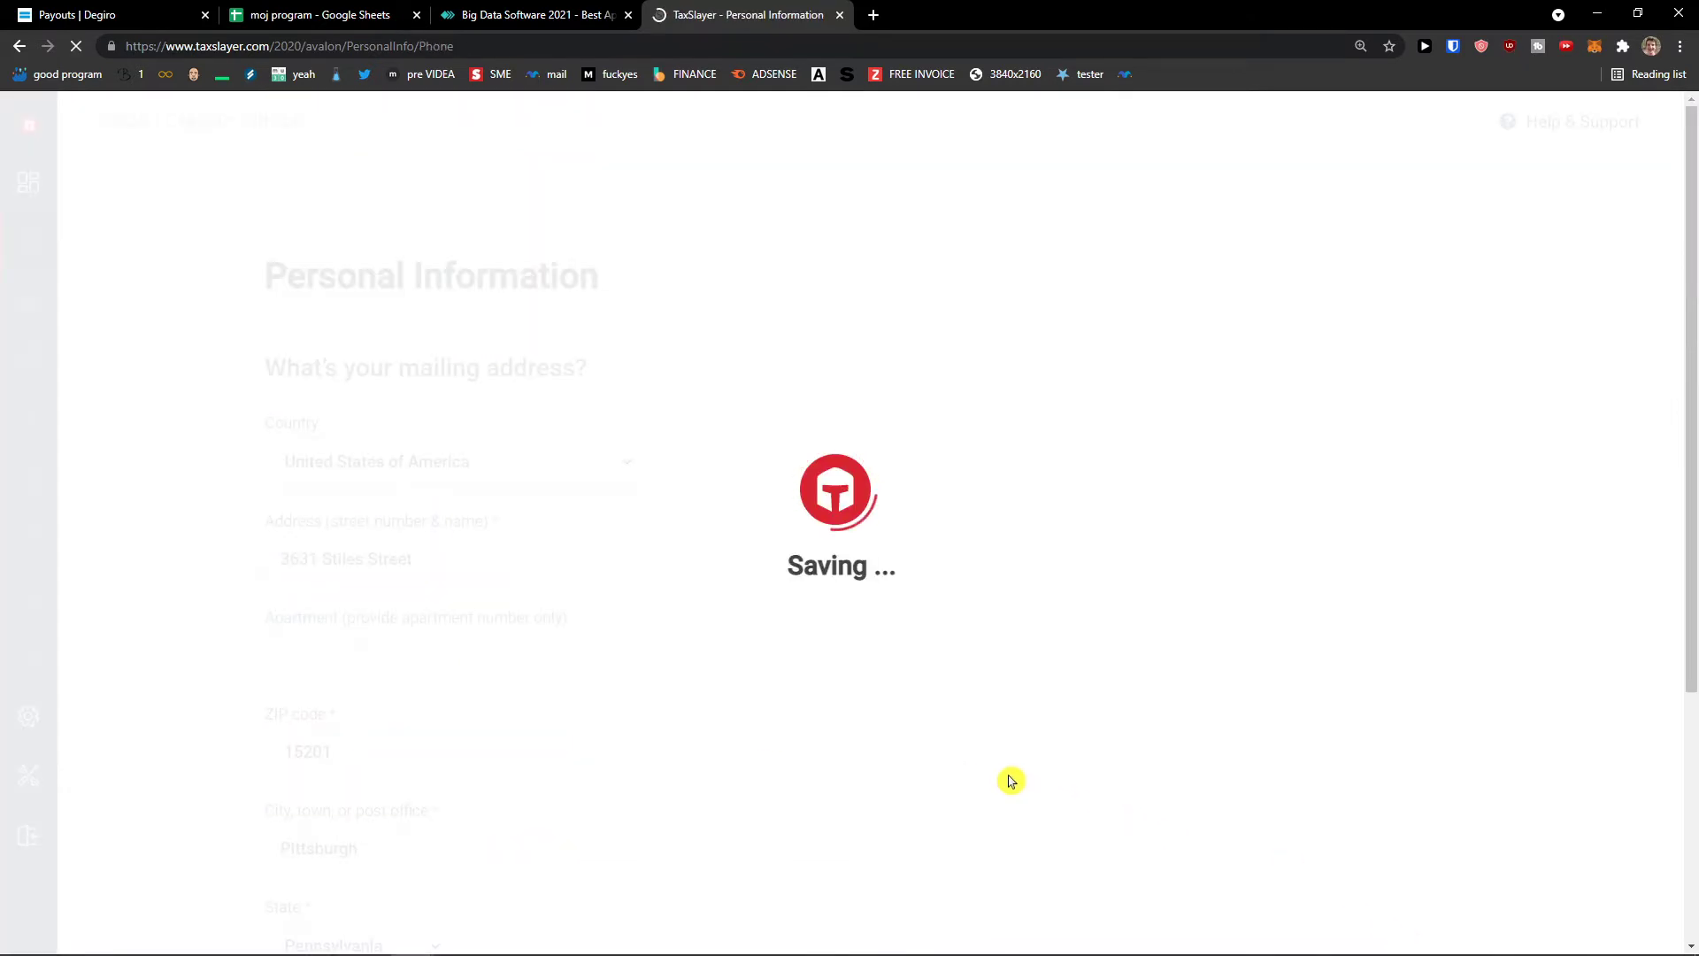
- Skip the phone and additional-details pages and save filing status Single
click(410, 540)
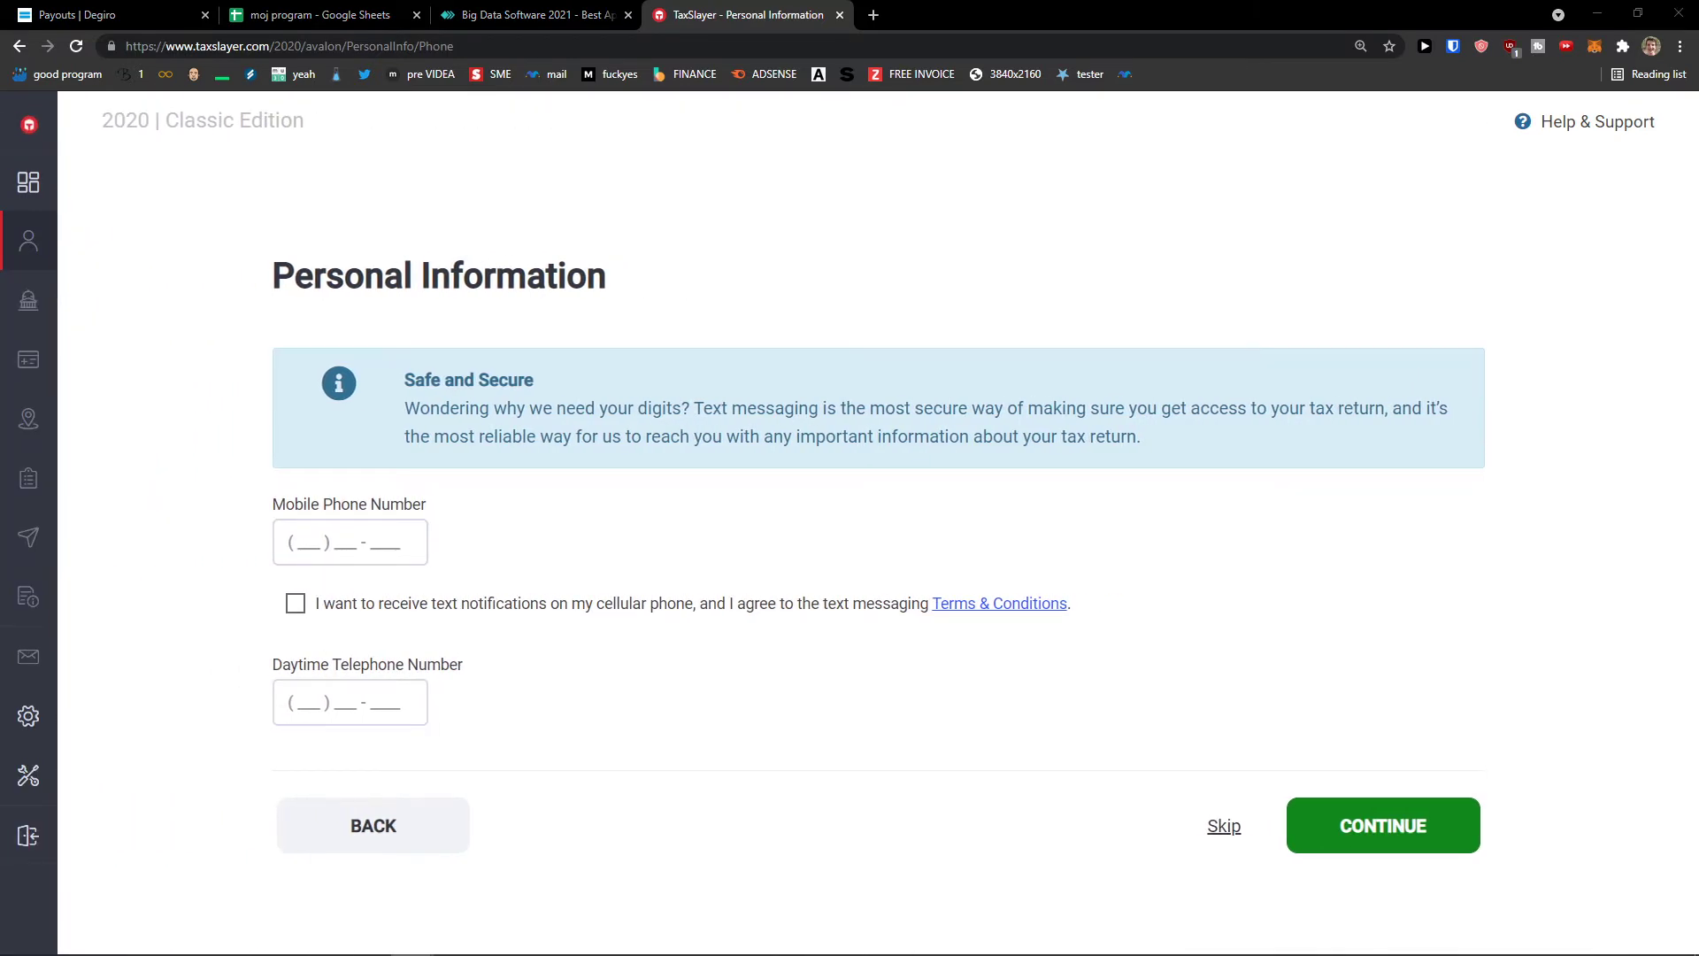
click(1221, 826)
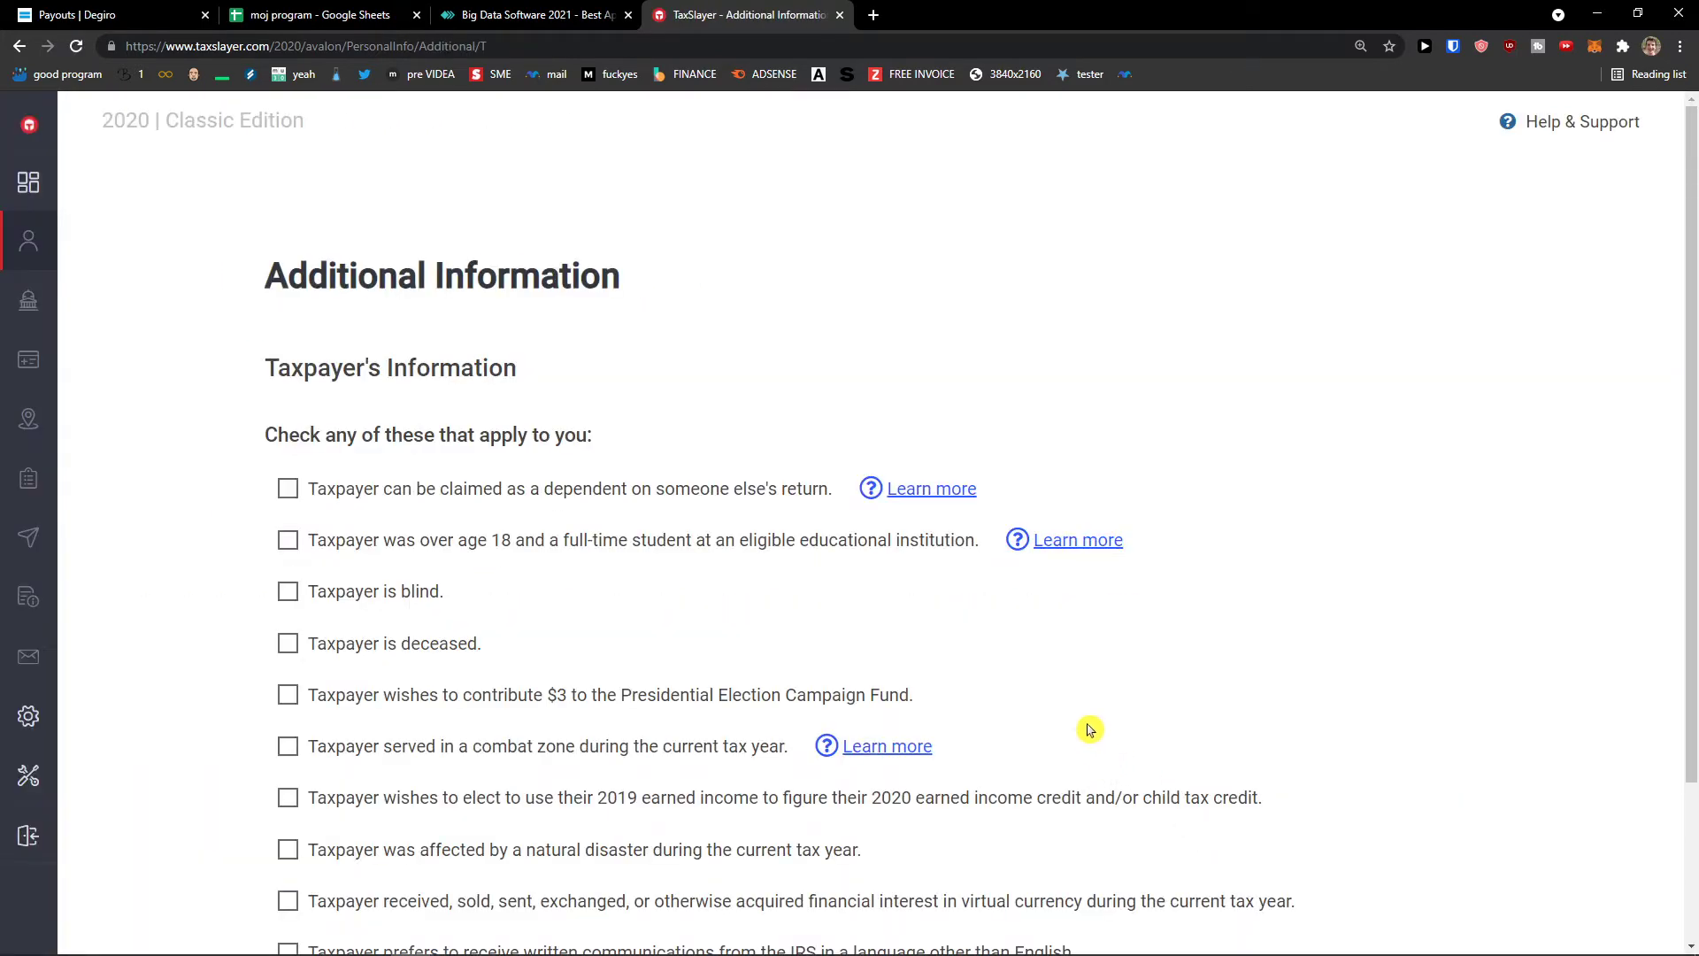
scroll(1071, 684, down, 1)
scroll(1031, 624, down, 1)
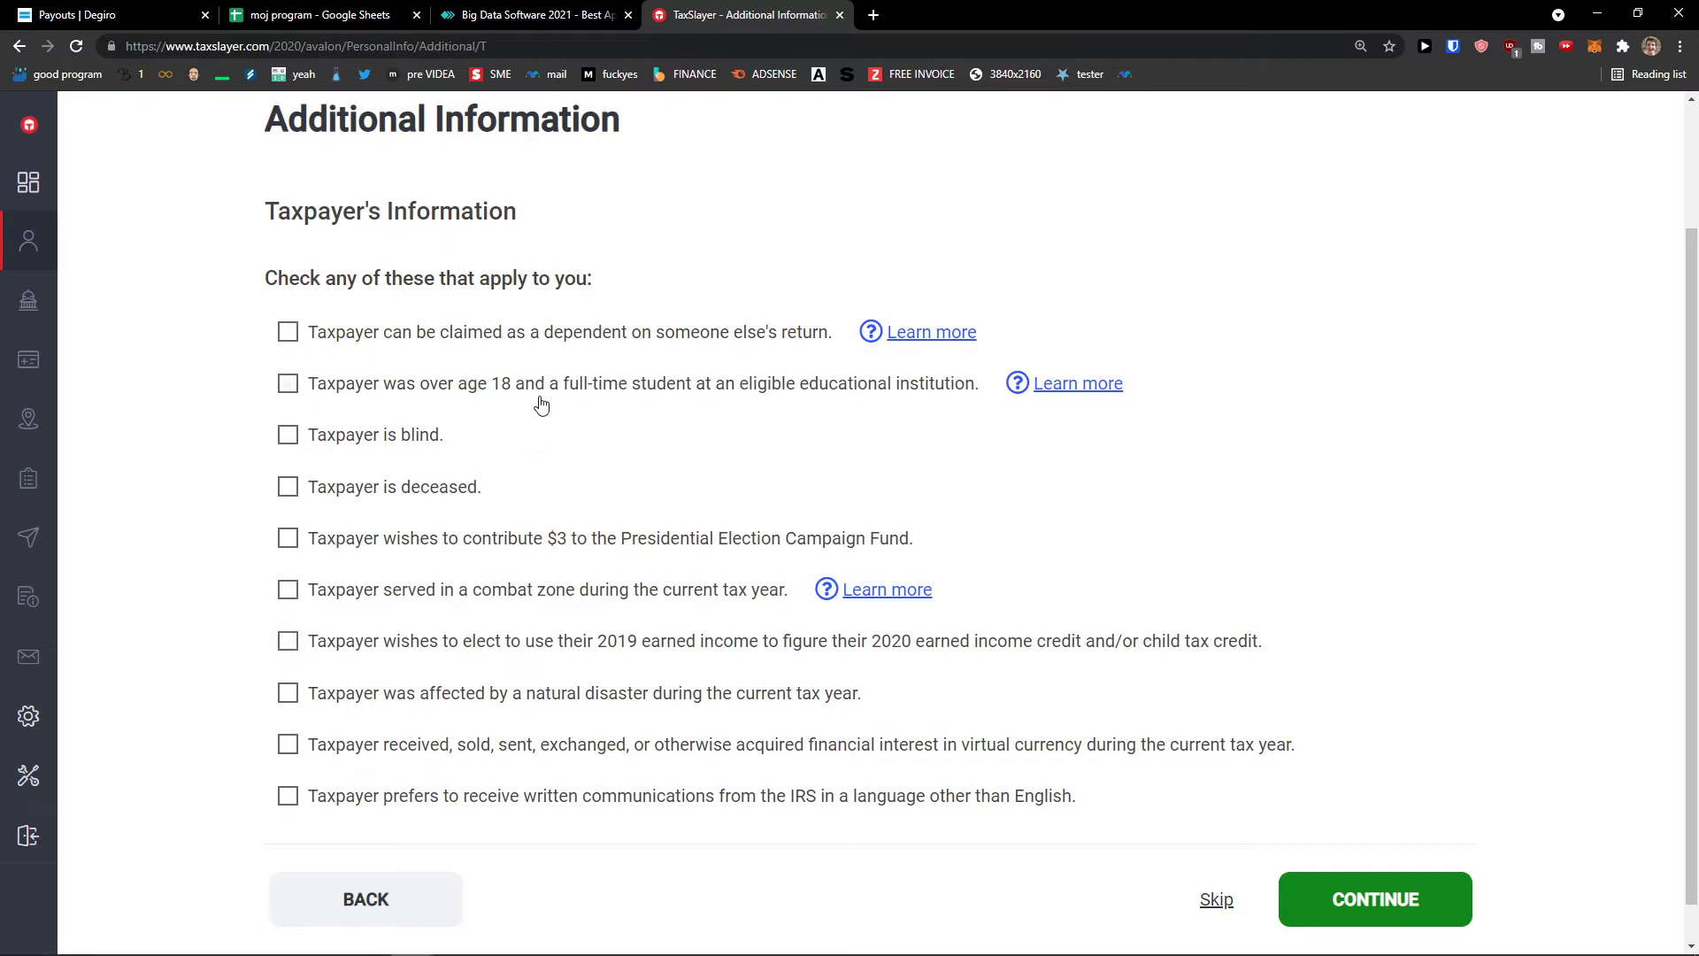
click(1381, 899)
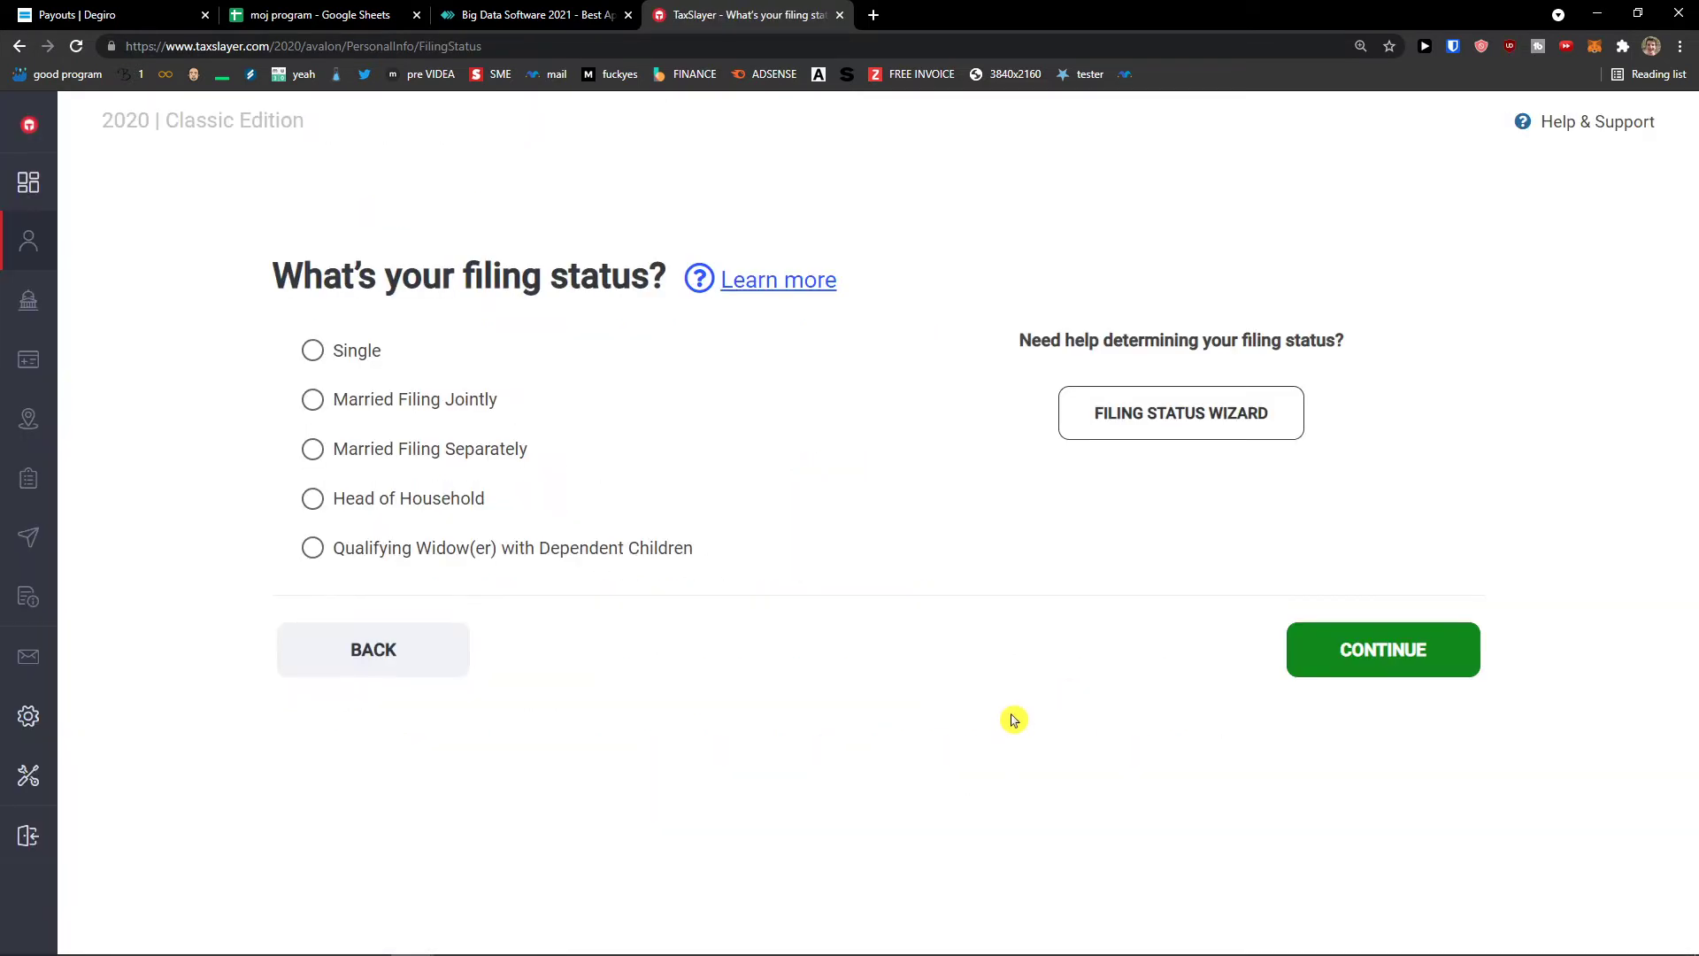
click(324, 361)
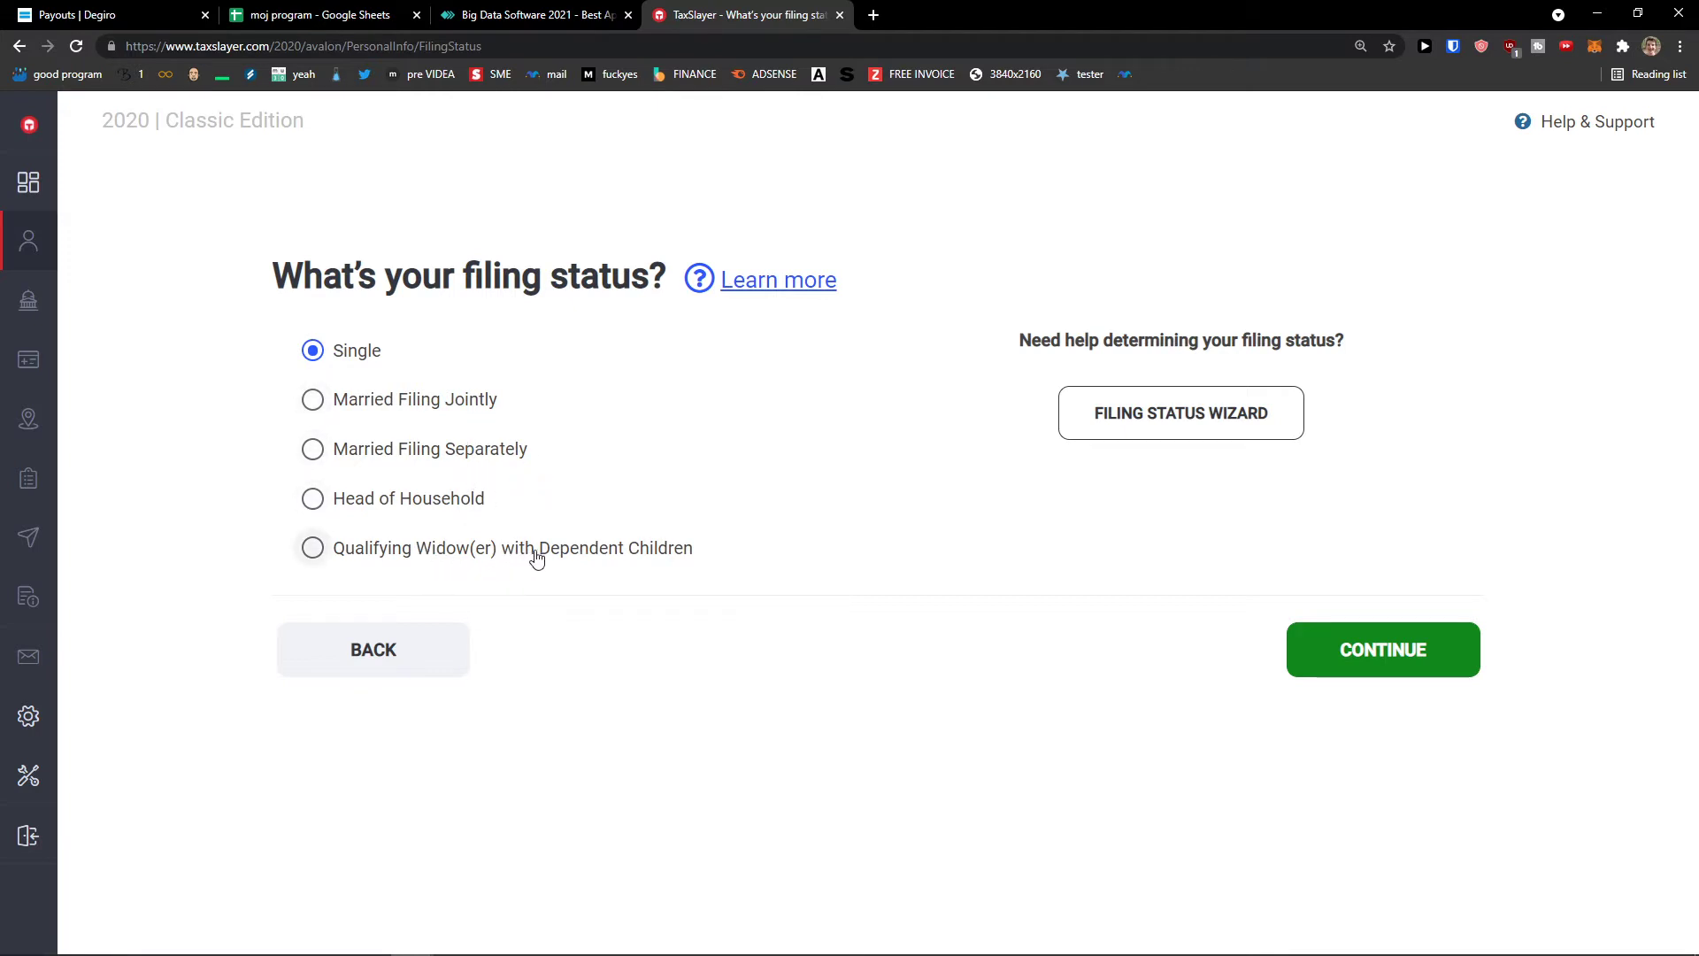
click(1350, 633)
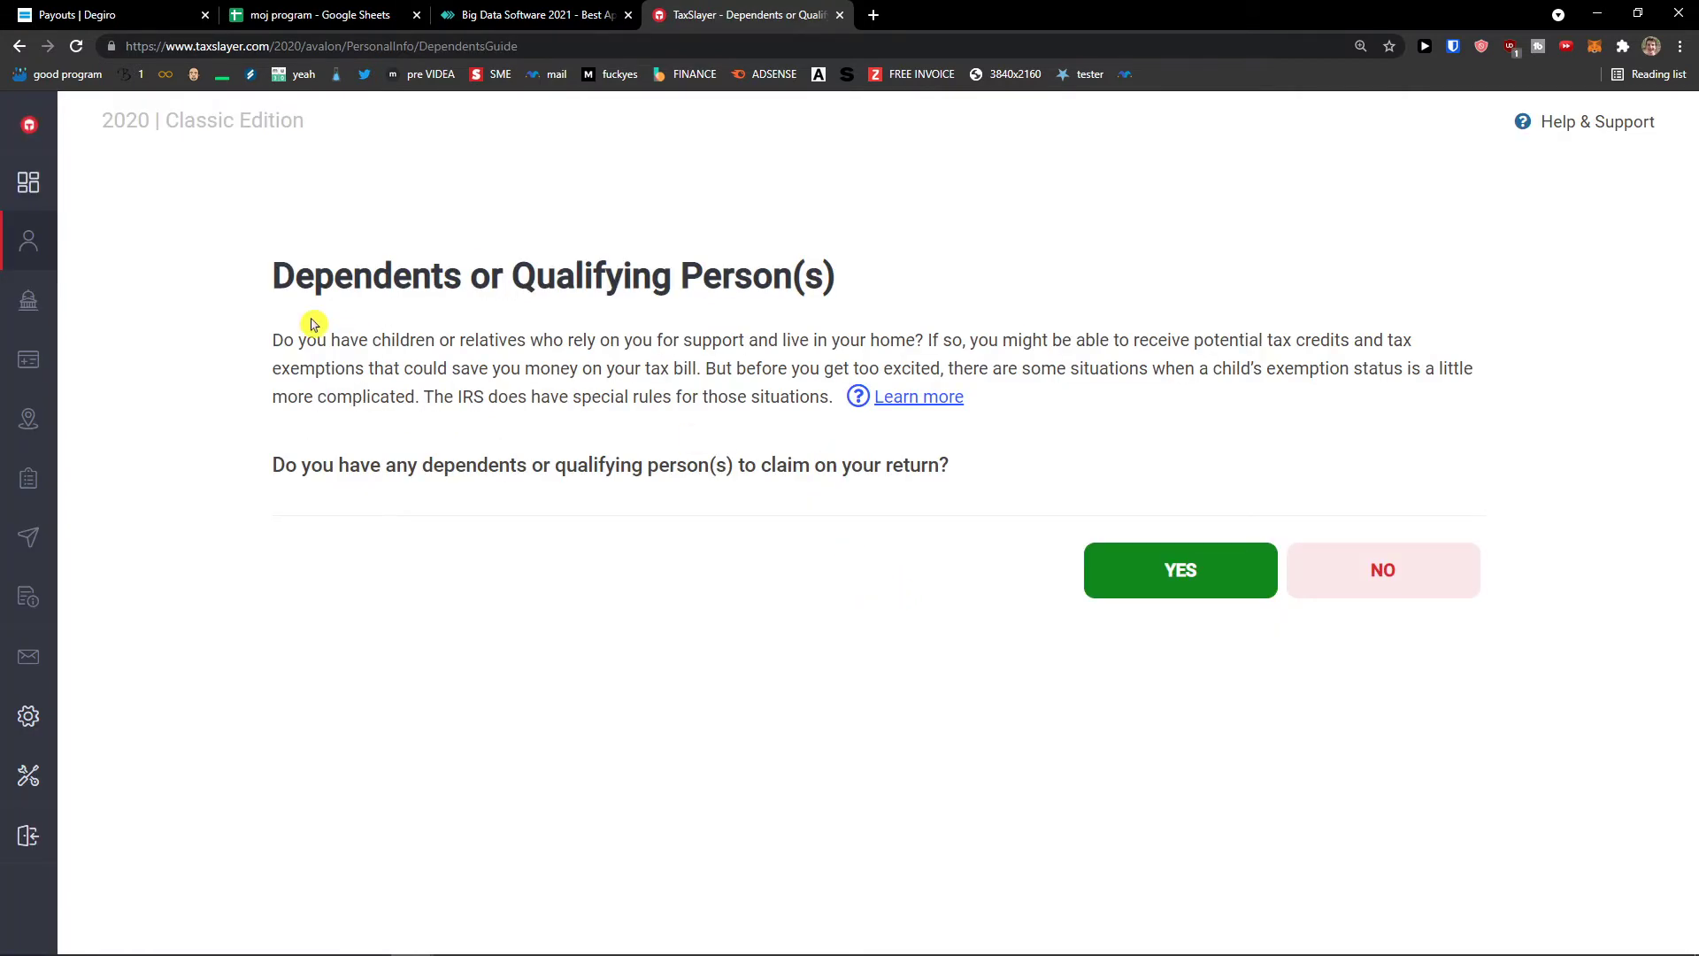
- Answer No to dependents and No to having an Identity Protection PIN
drag(312, 324, 1175, 342)
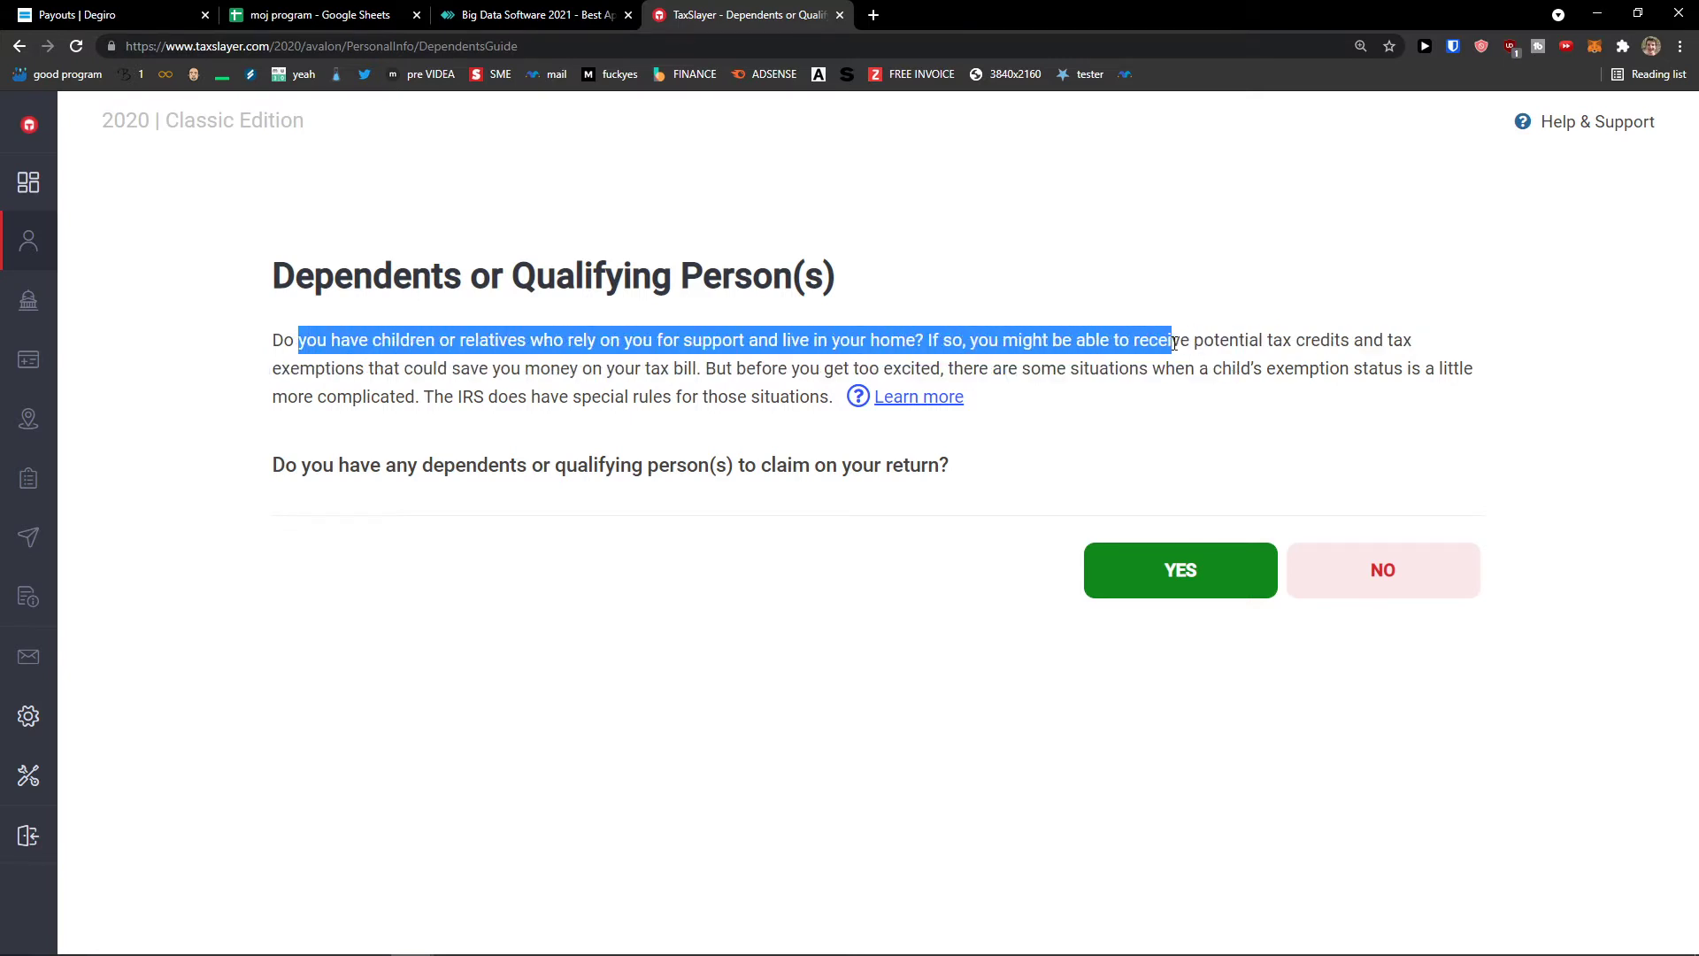
click(1421, 577)
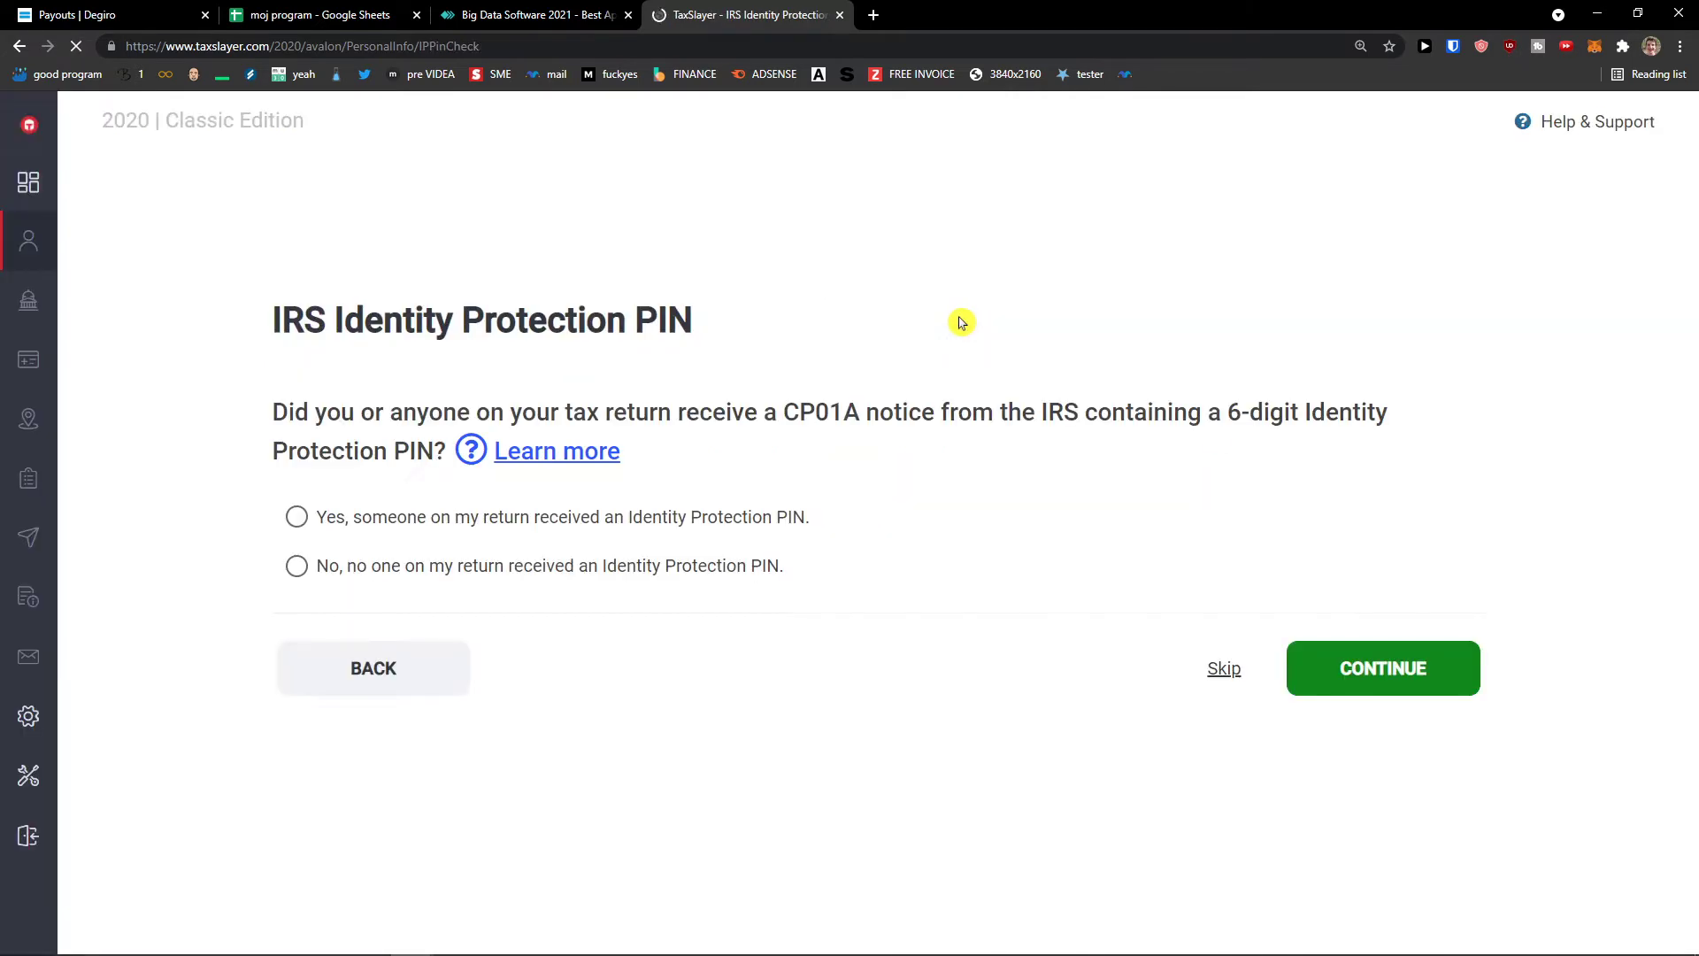
drag(327, 413, 1073, 439)
click(690, 571)
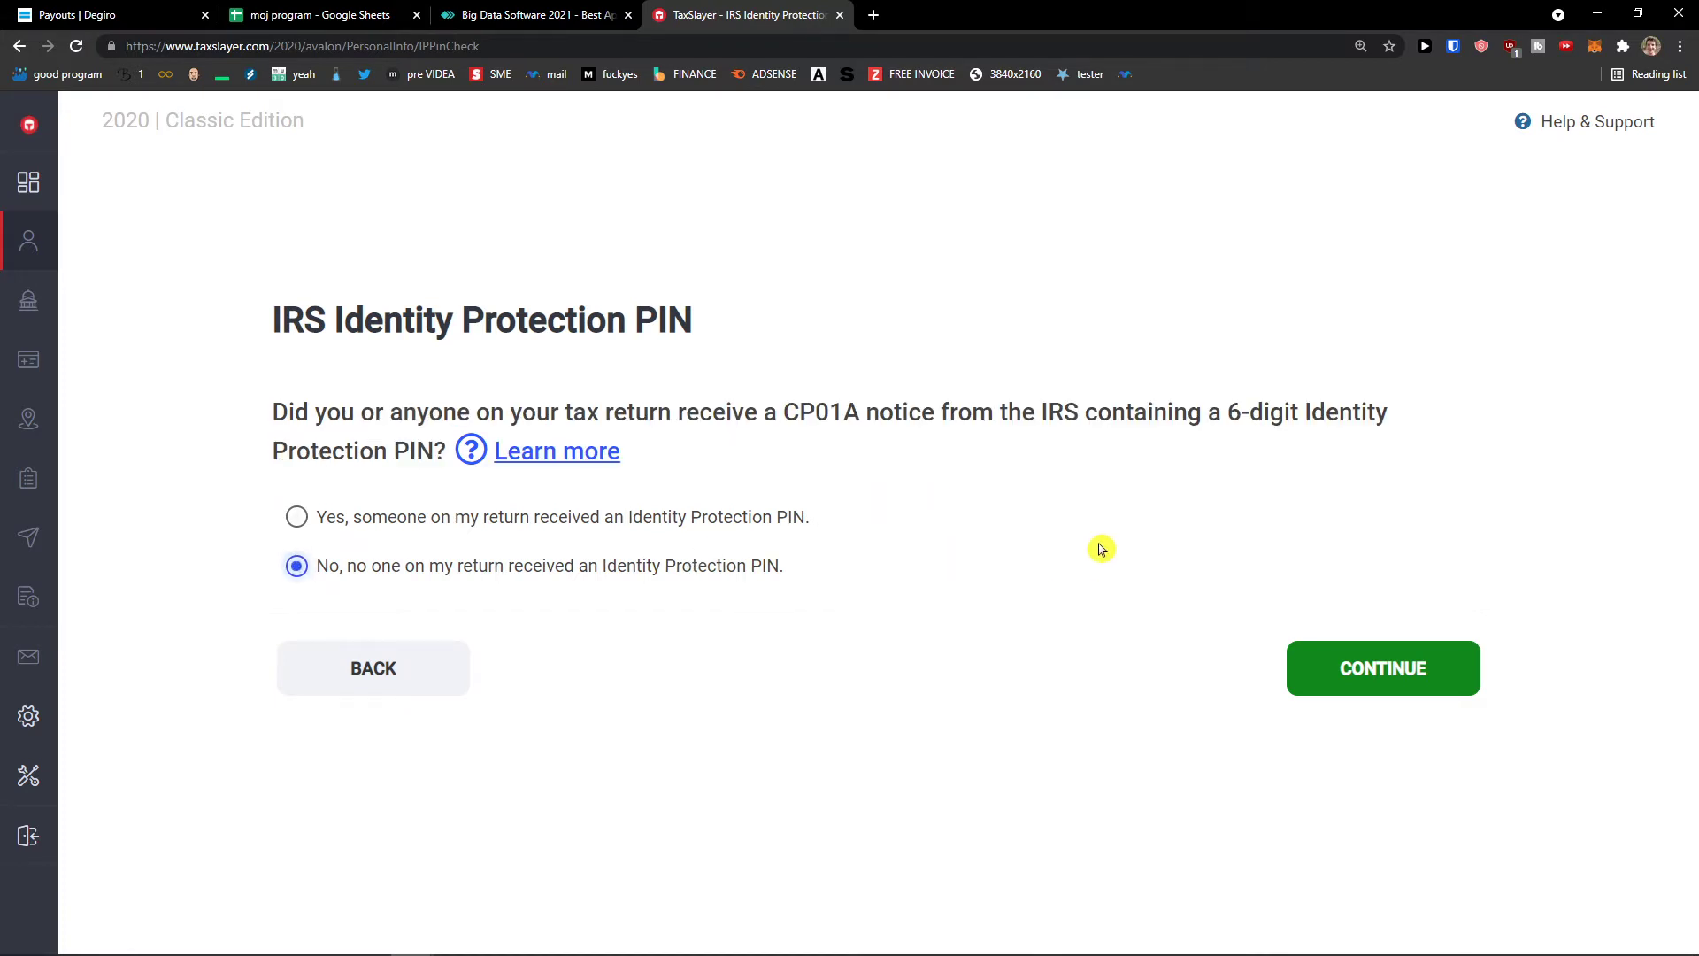
click(1428, 672)
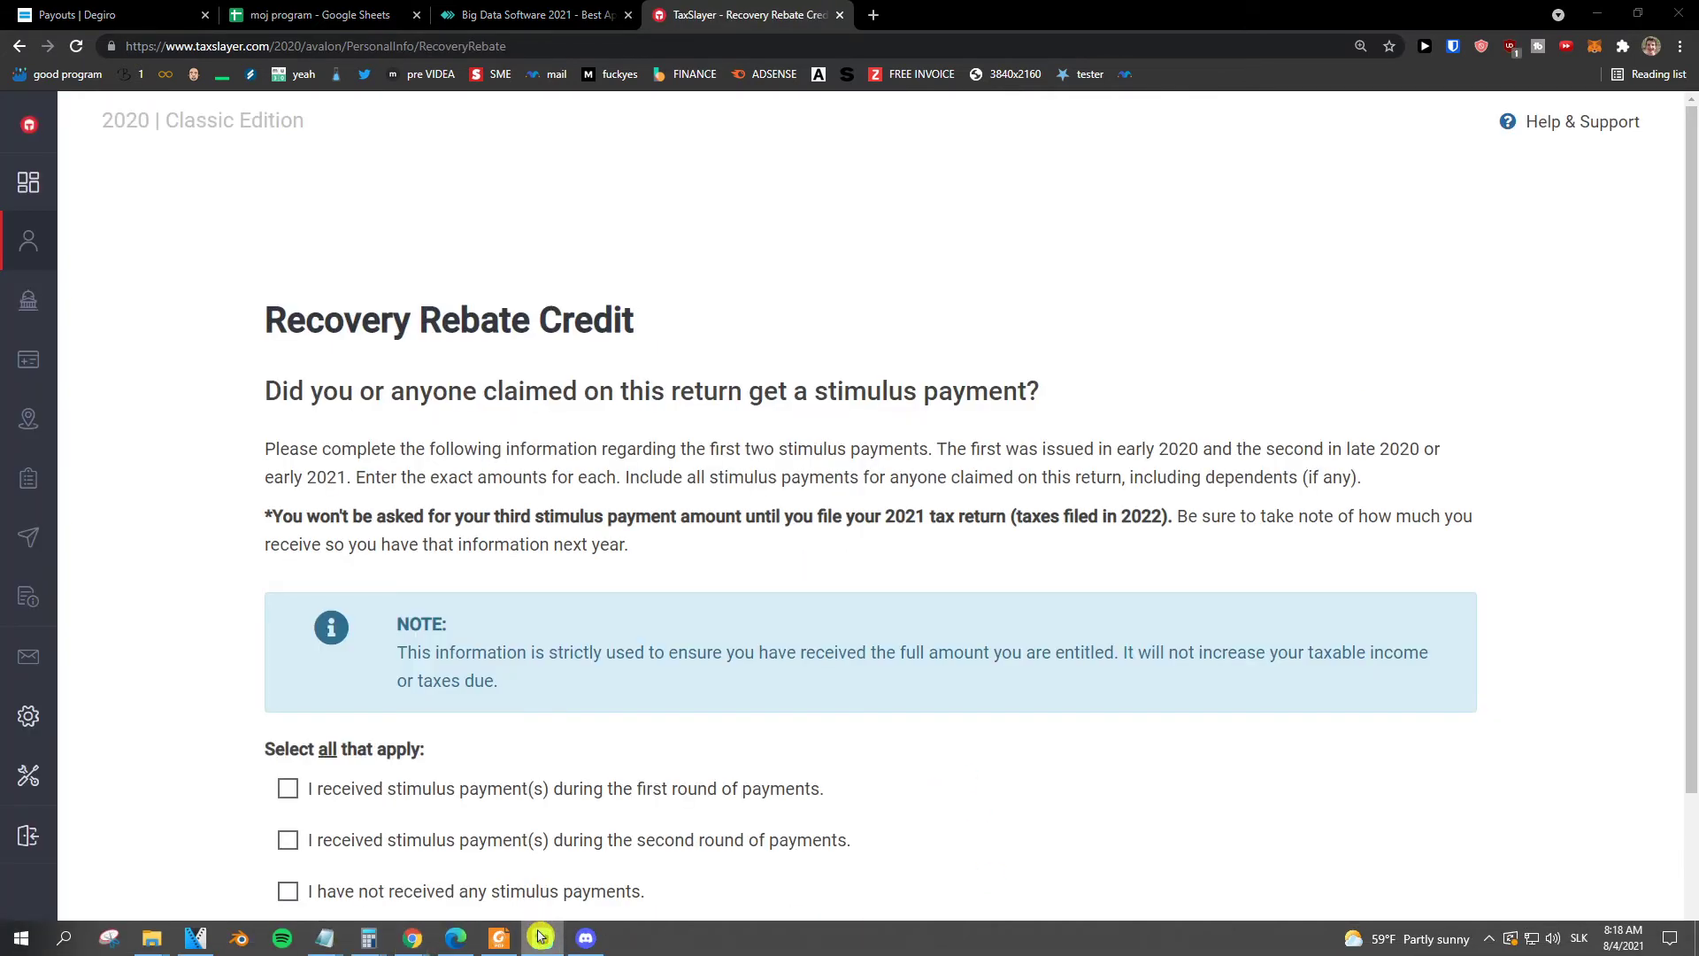
- Tick 'I have not received any stimulus payments' on Recovery Rebate Credit and save
scroll(777, 705, down, 1)
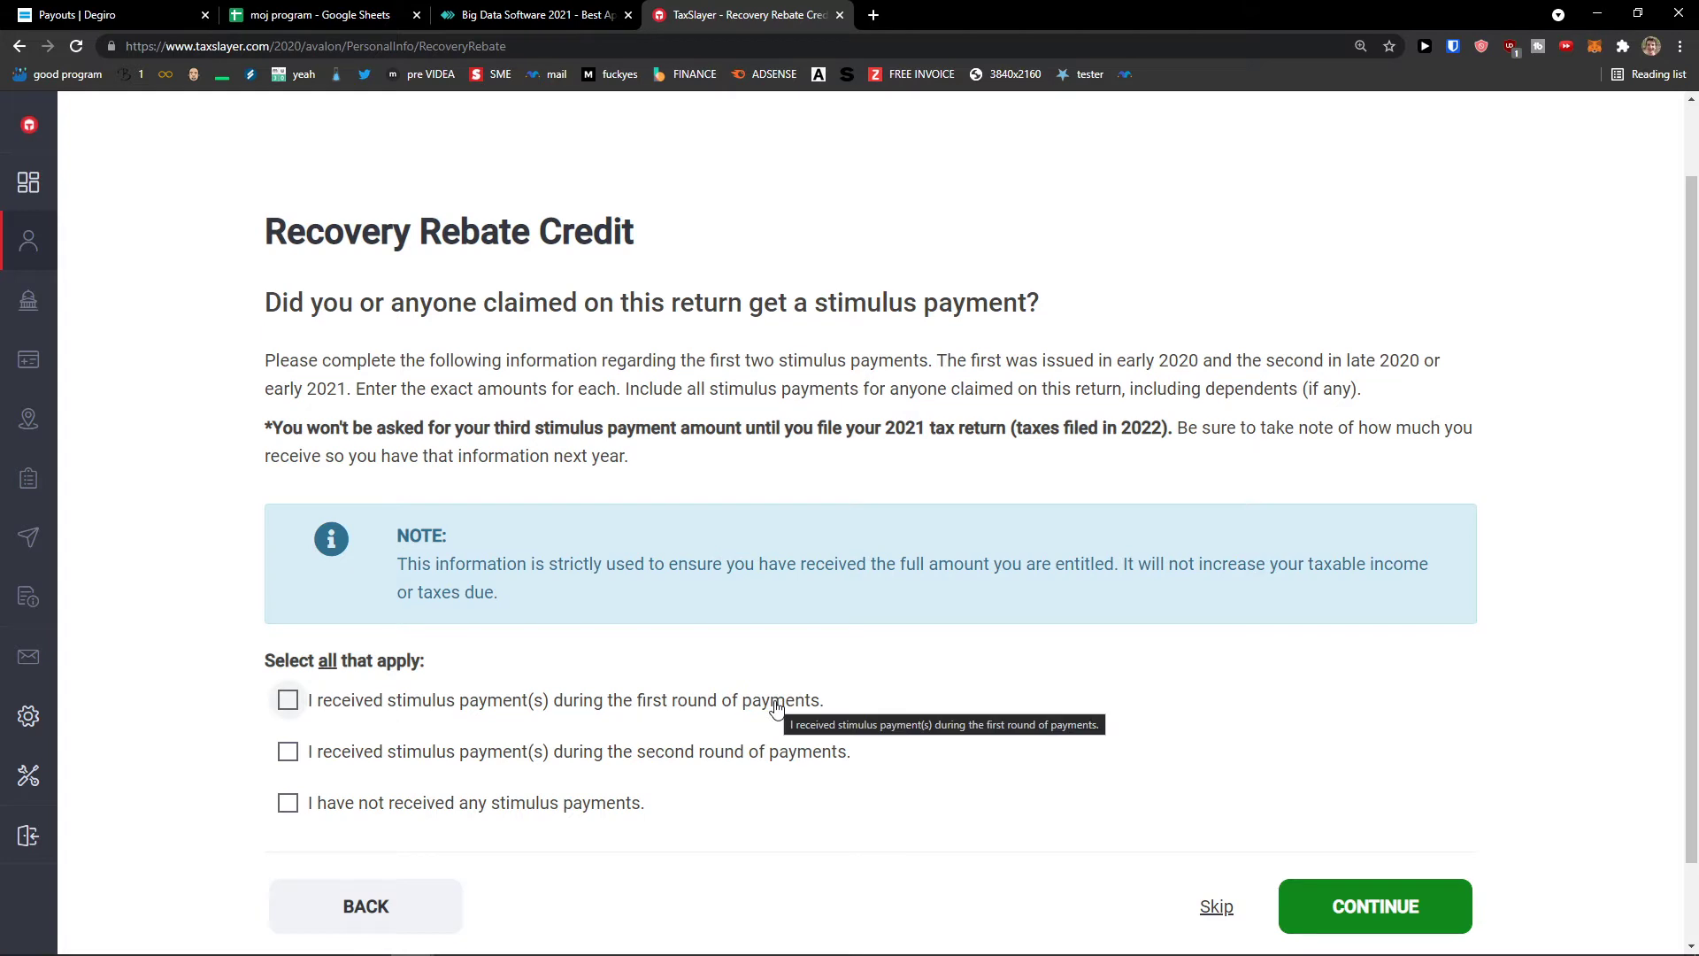
scroll(664, 762, down, 1)
click(597, 802)
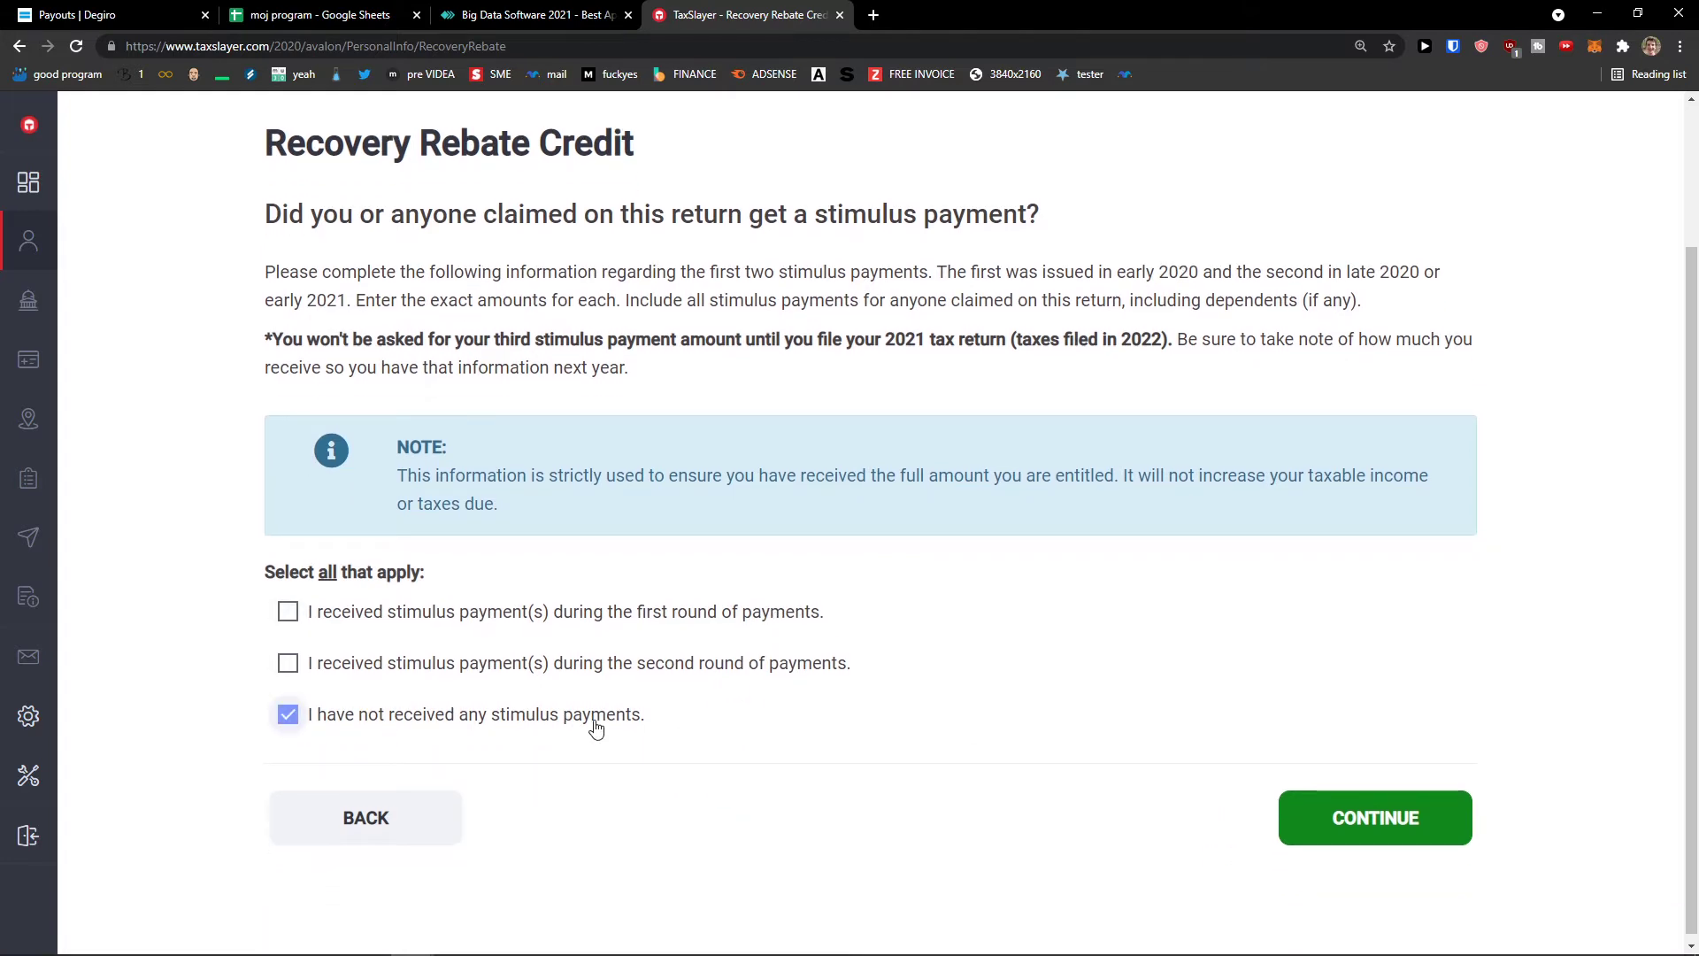
scroll(624, 735, up, 1)
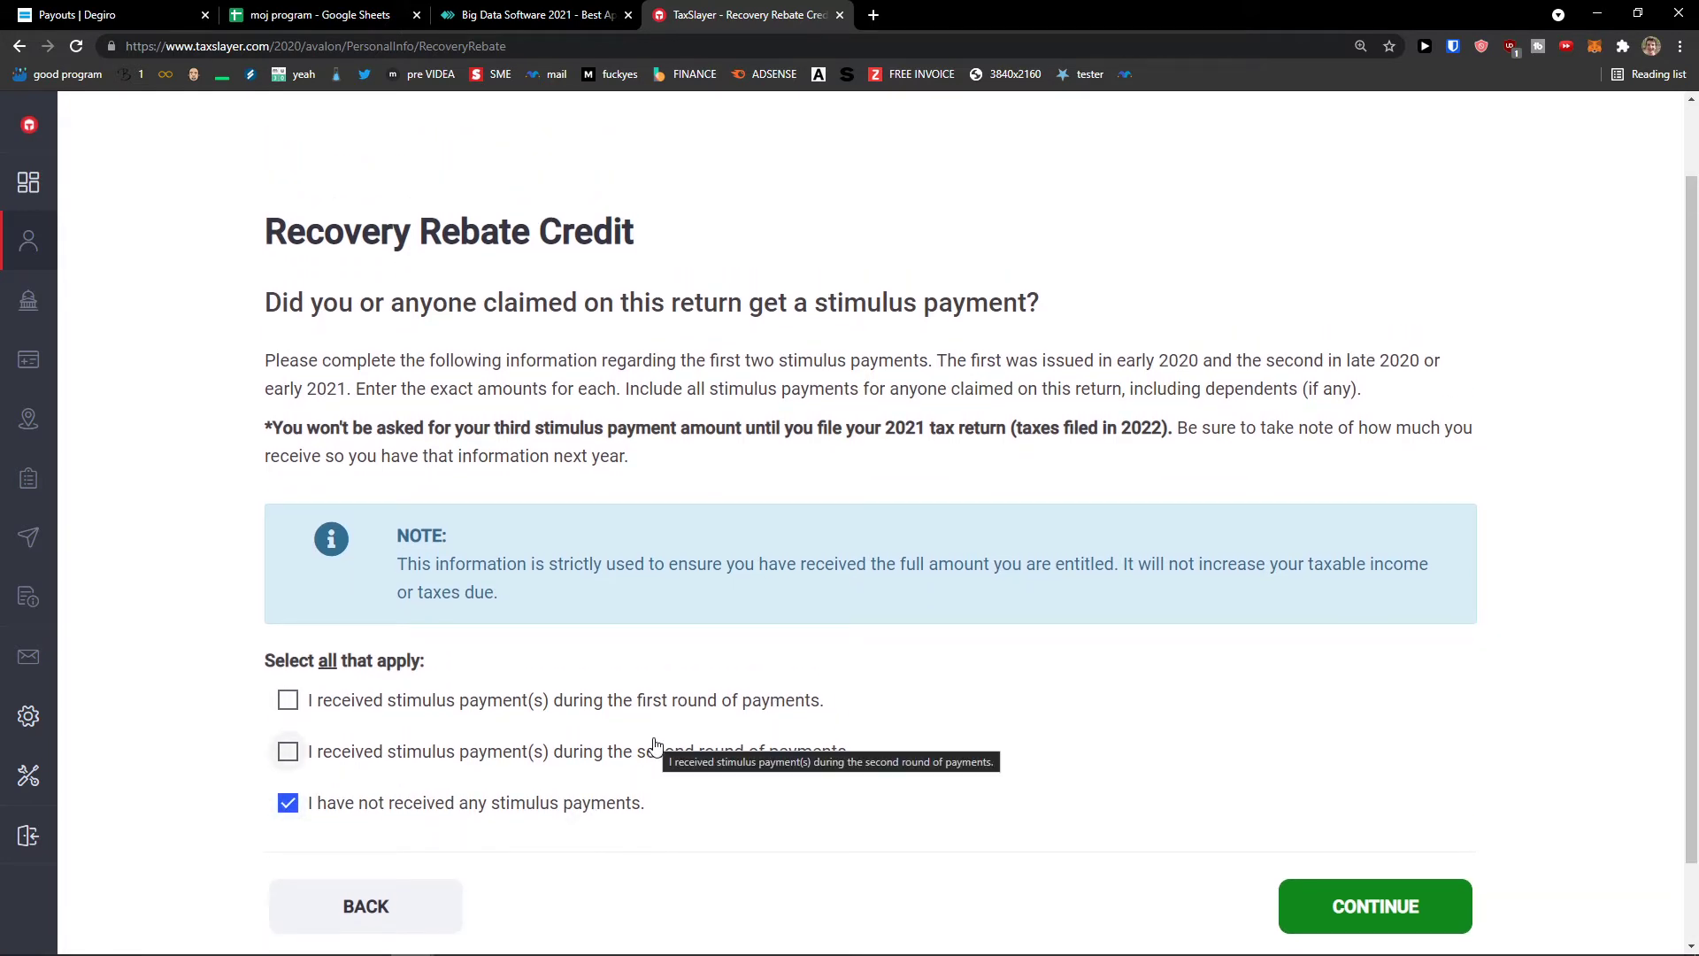
scroll(895, 739, down, 1)
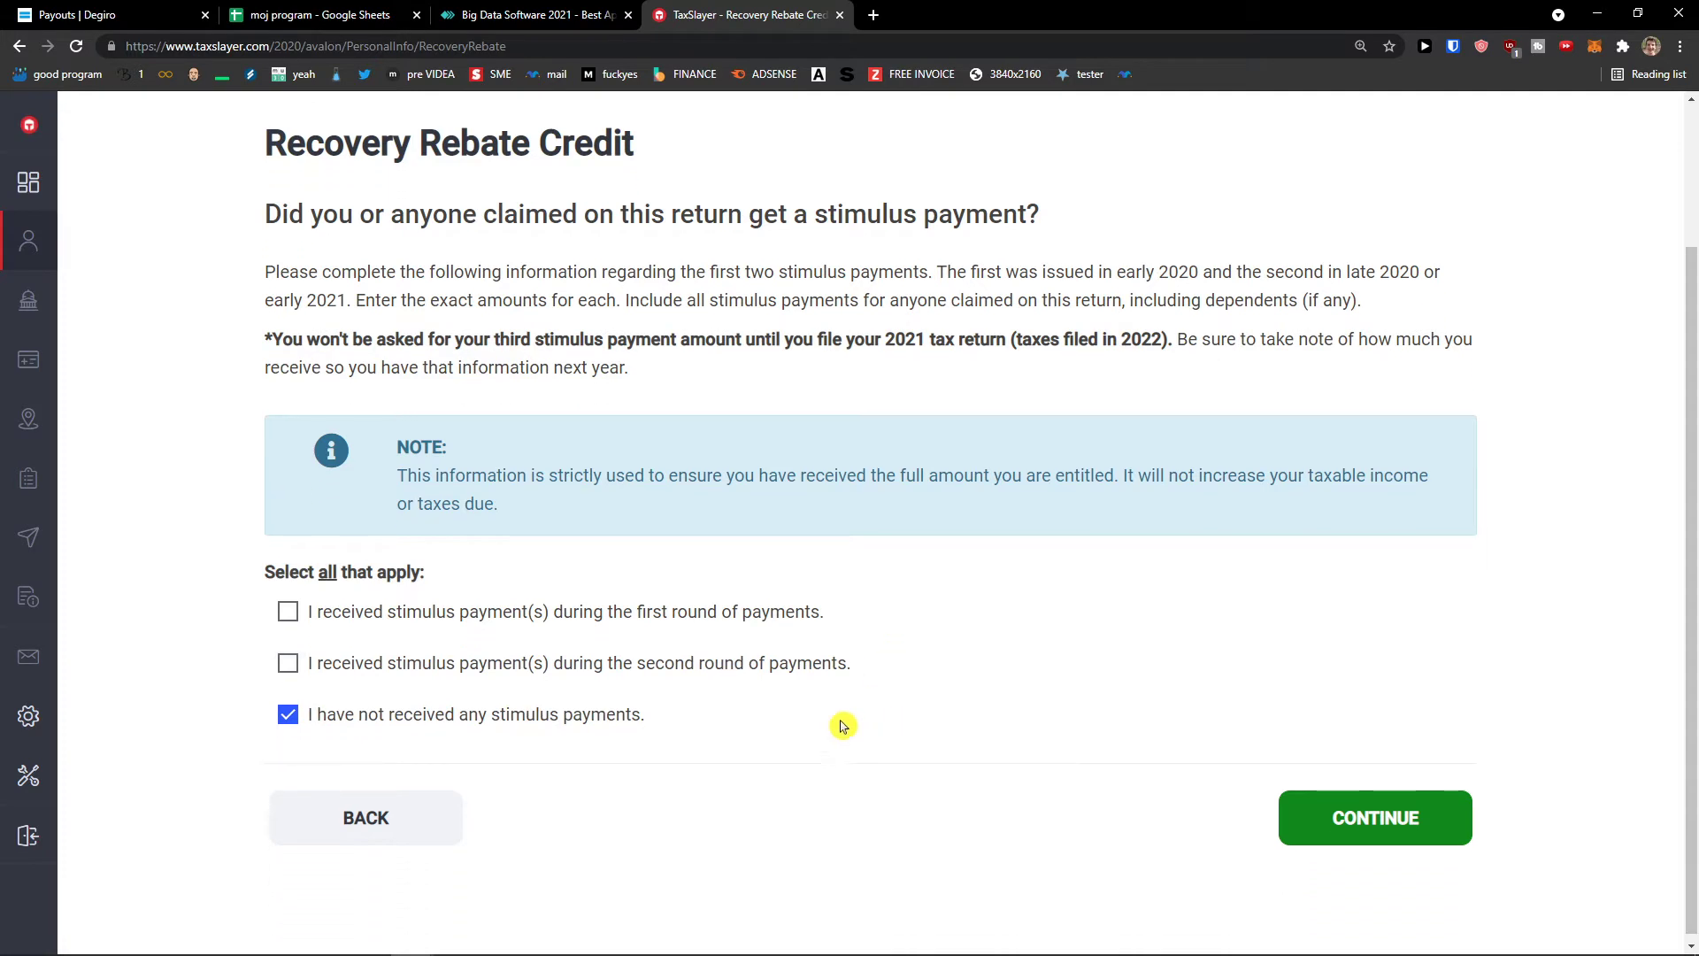
click(1367, 816)
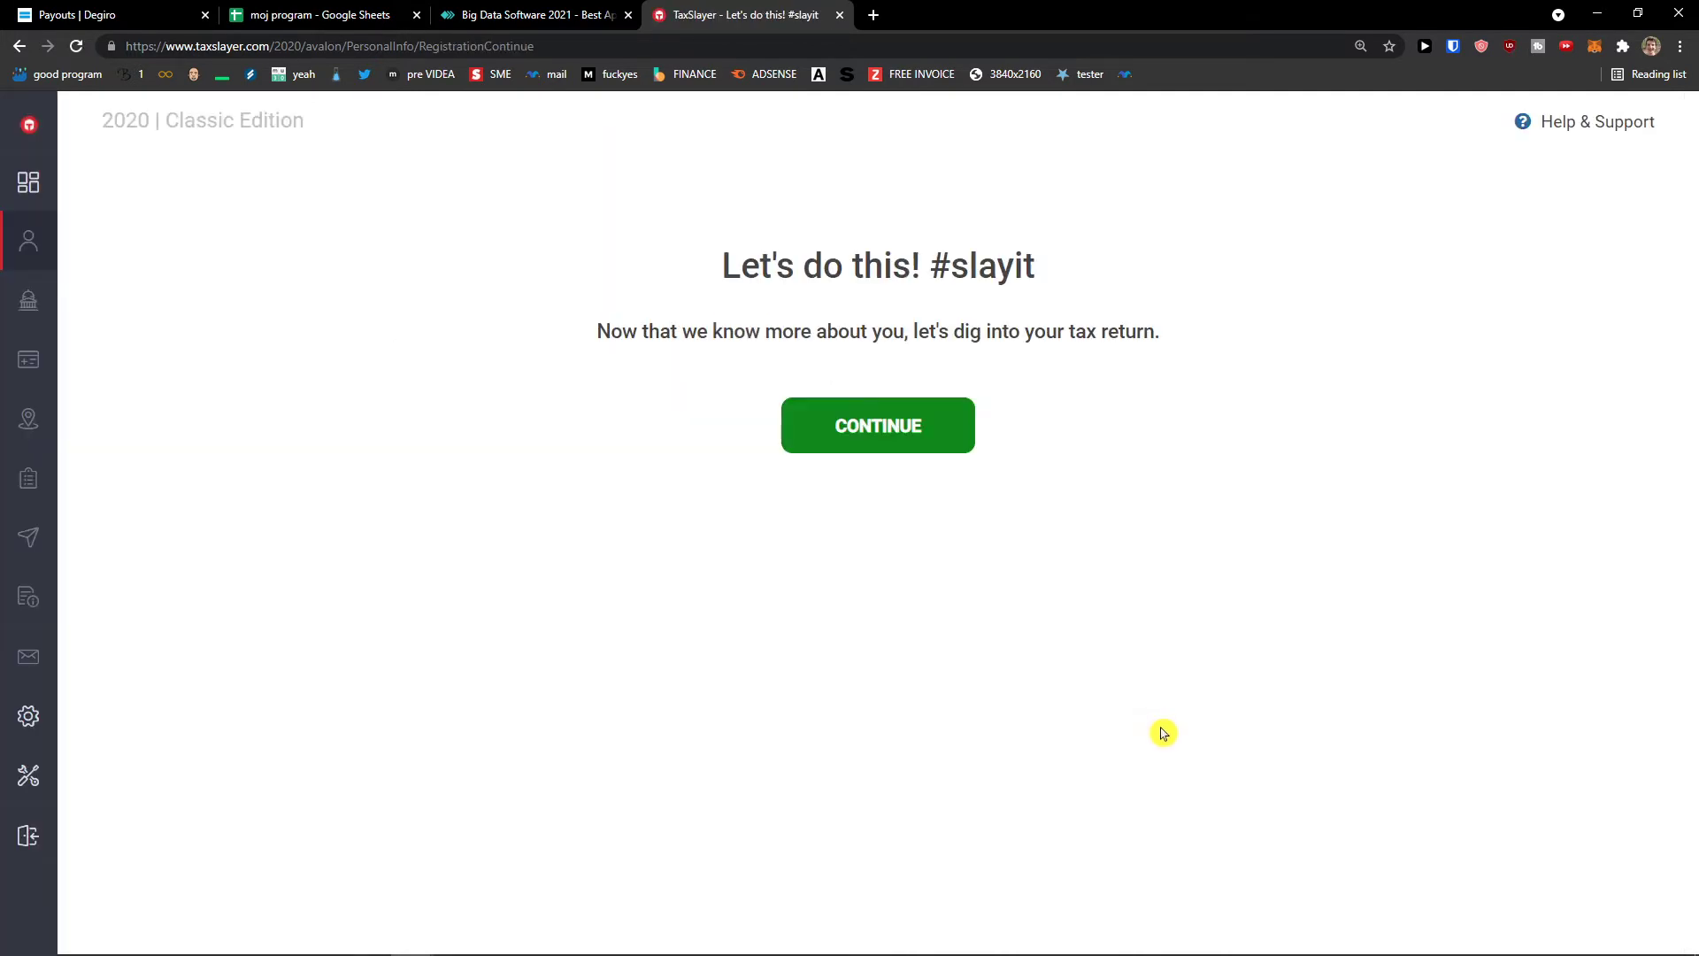
- Enter the tax return and choose Yes to use Quick File
click(848, 447)
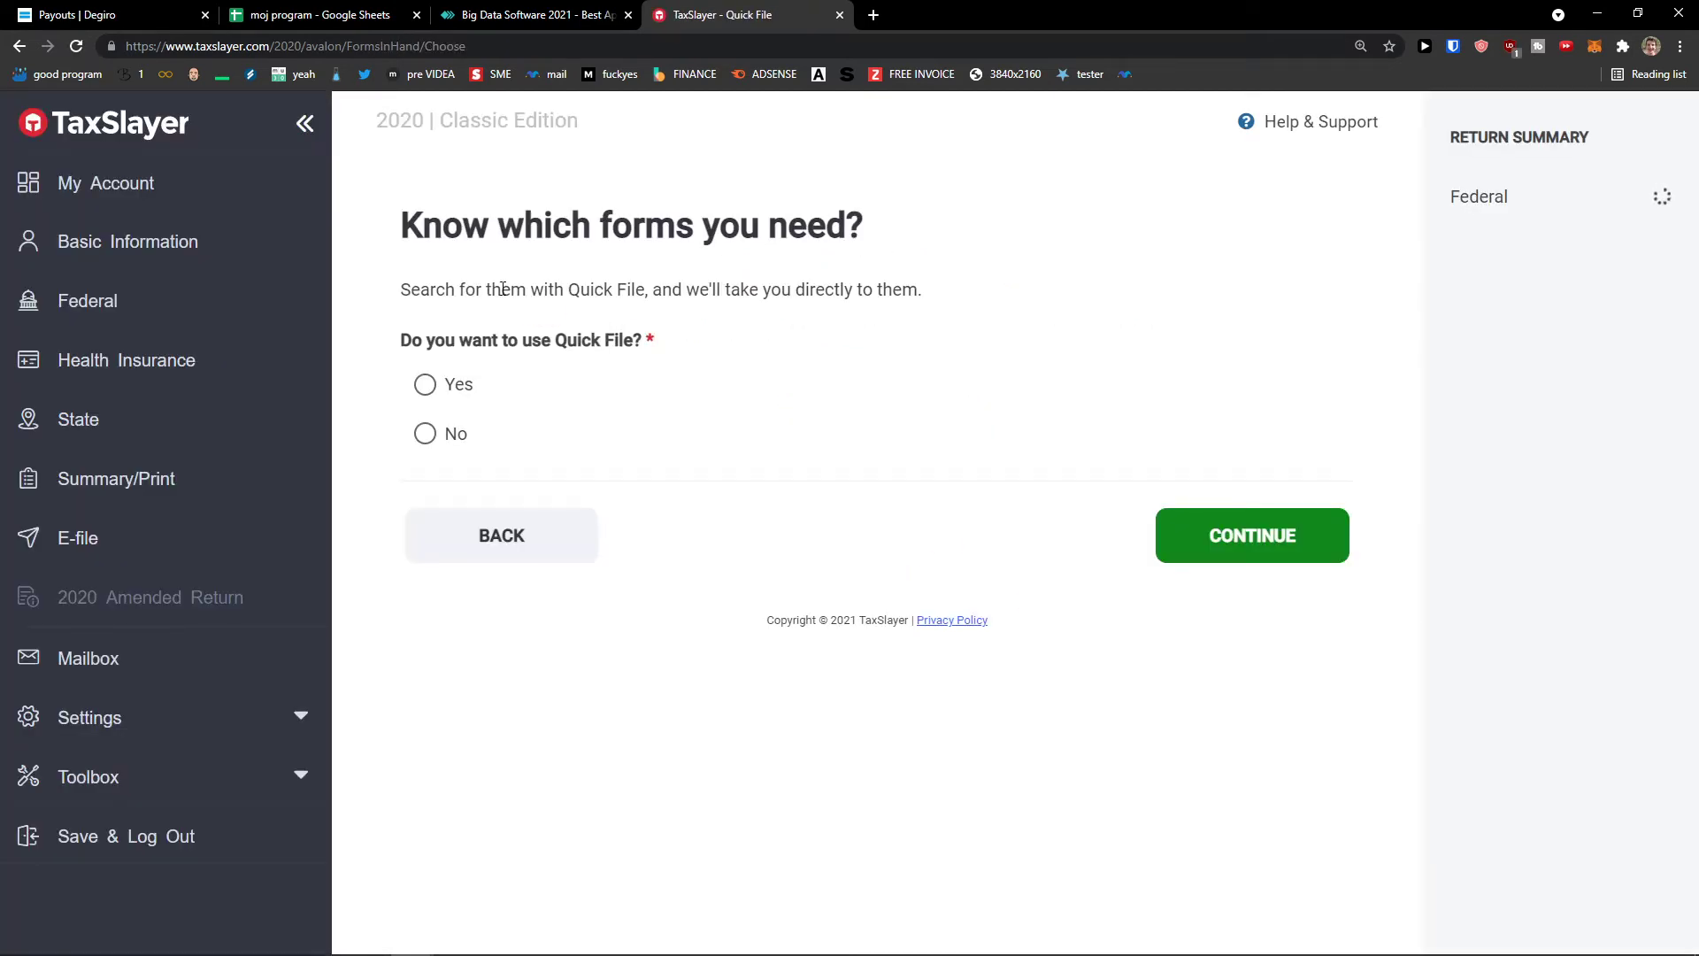
drag(400, 233, 923, 266)
drag(463, 317, 471, 392)
click(471, 392)
click(657, 343)
click(445, 430)
click(463, 383)
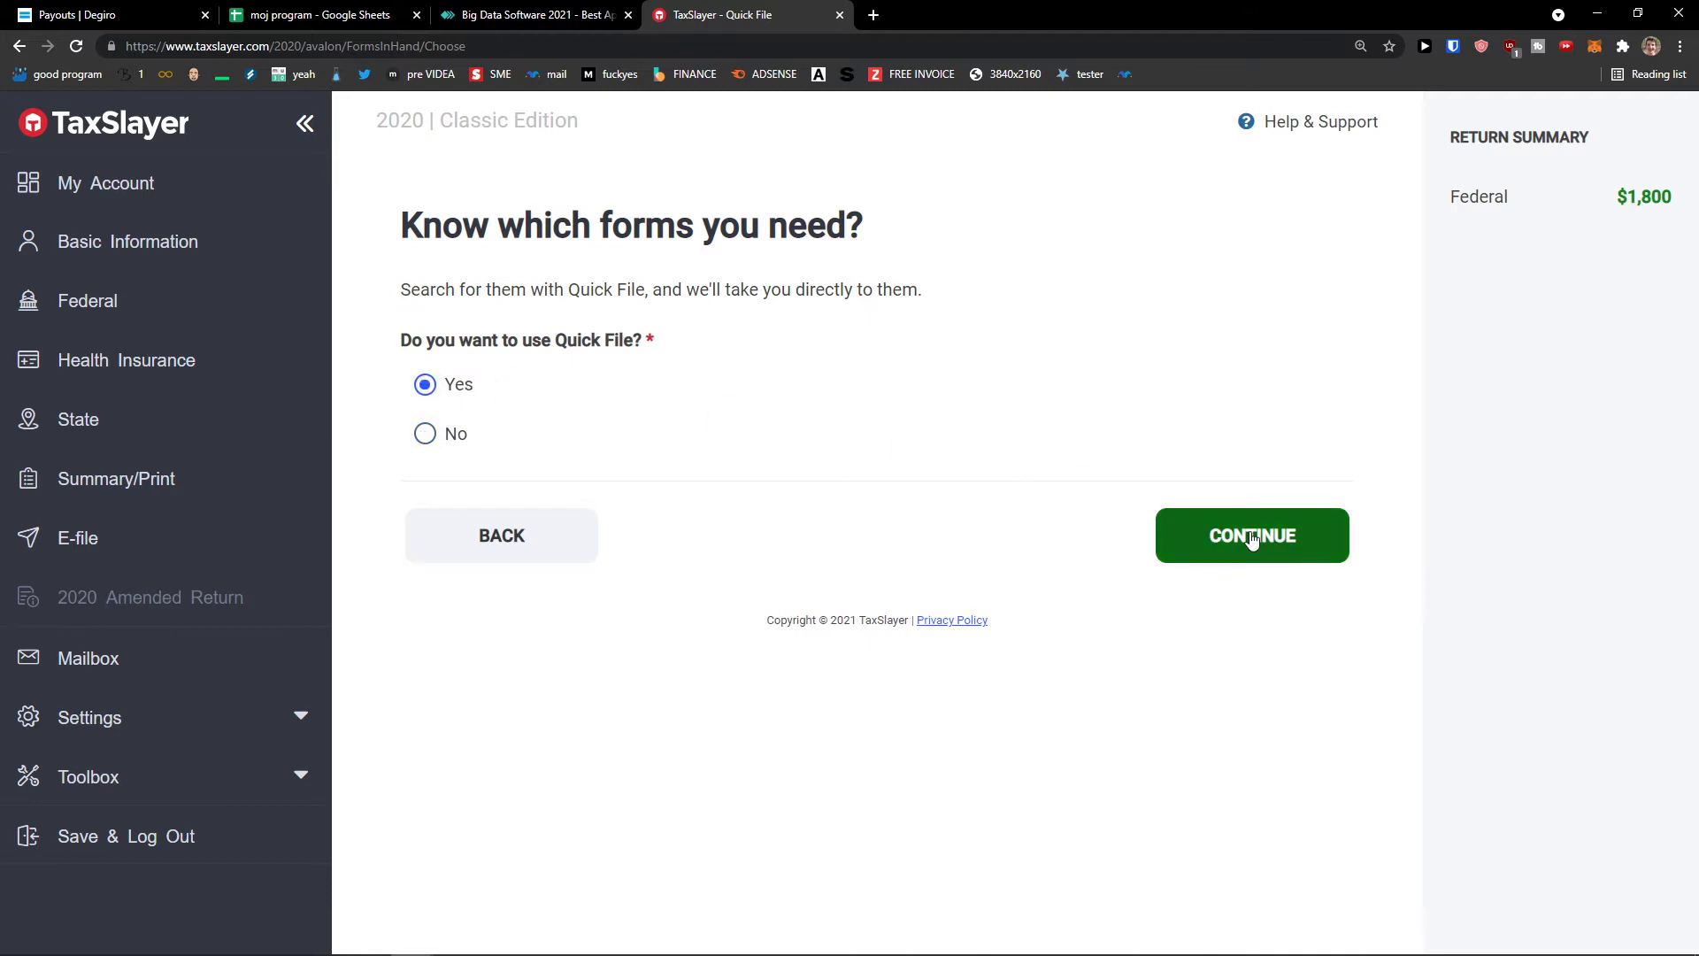
click(1251, 538)
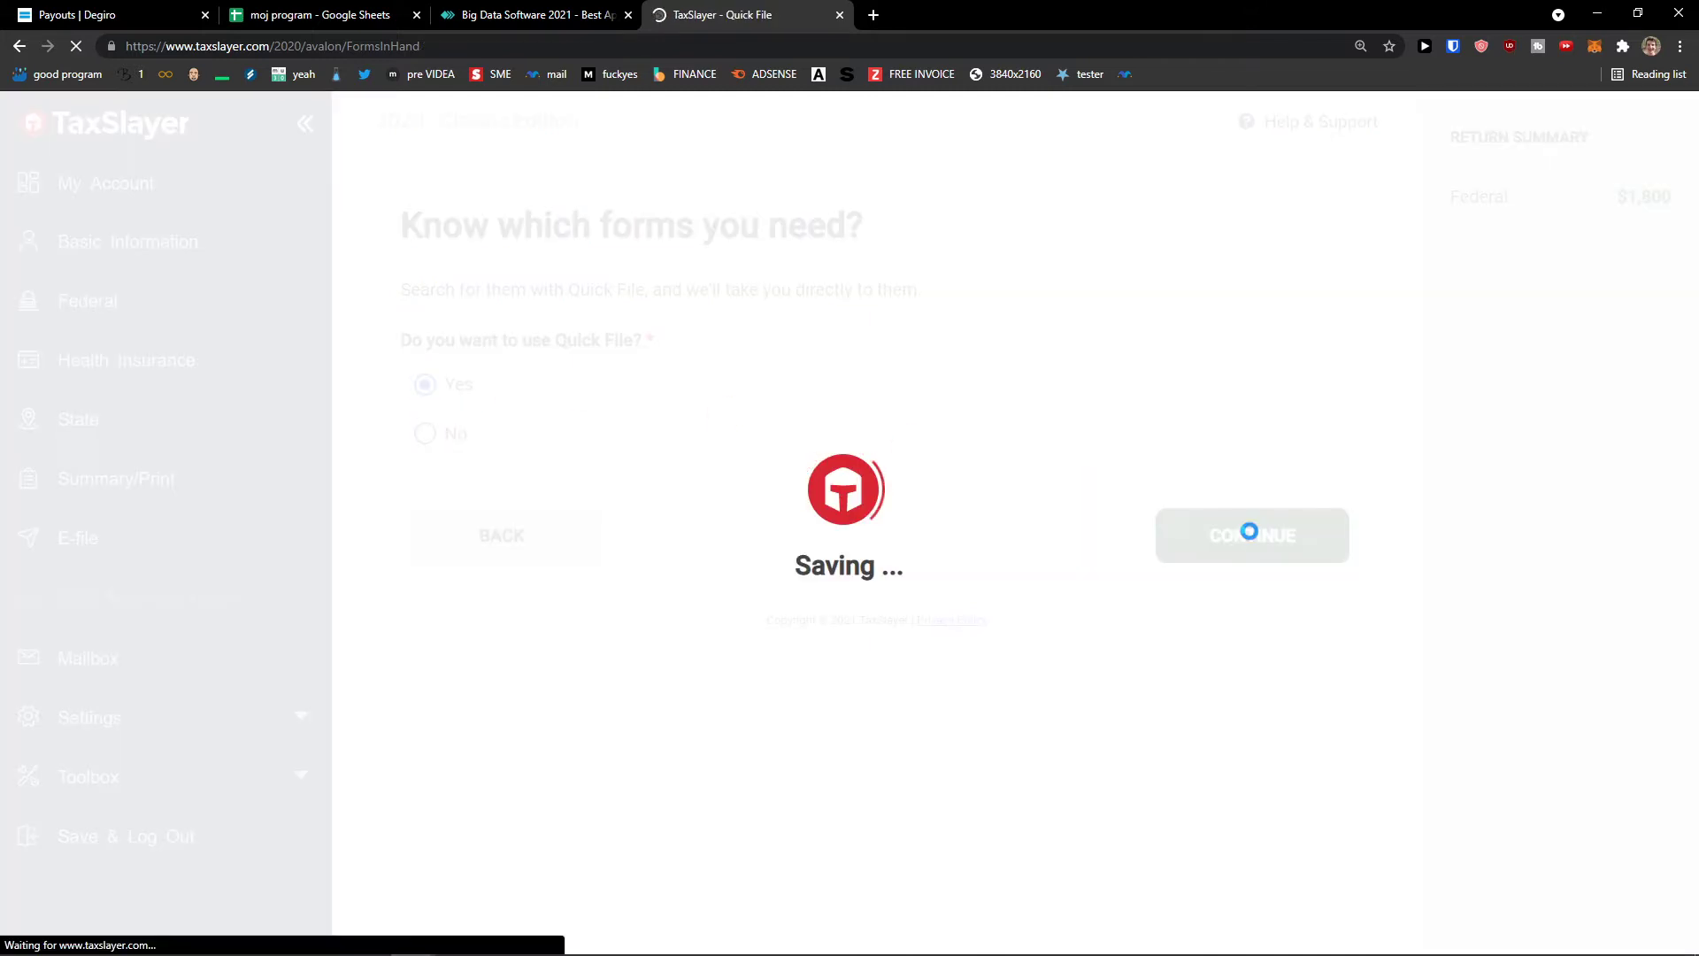
- Search the forms list and add 1098 Real Estate Taxes to the selection
click(608, 423)
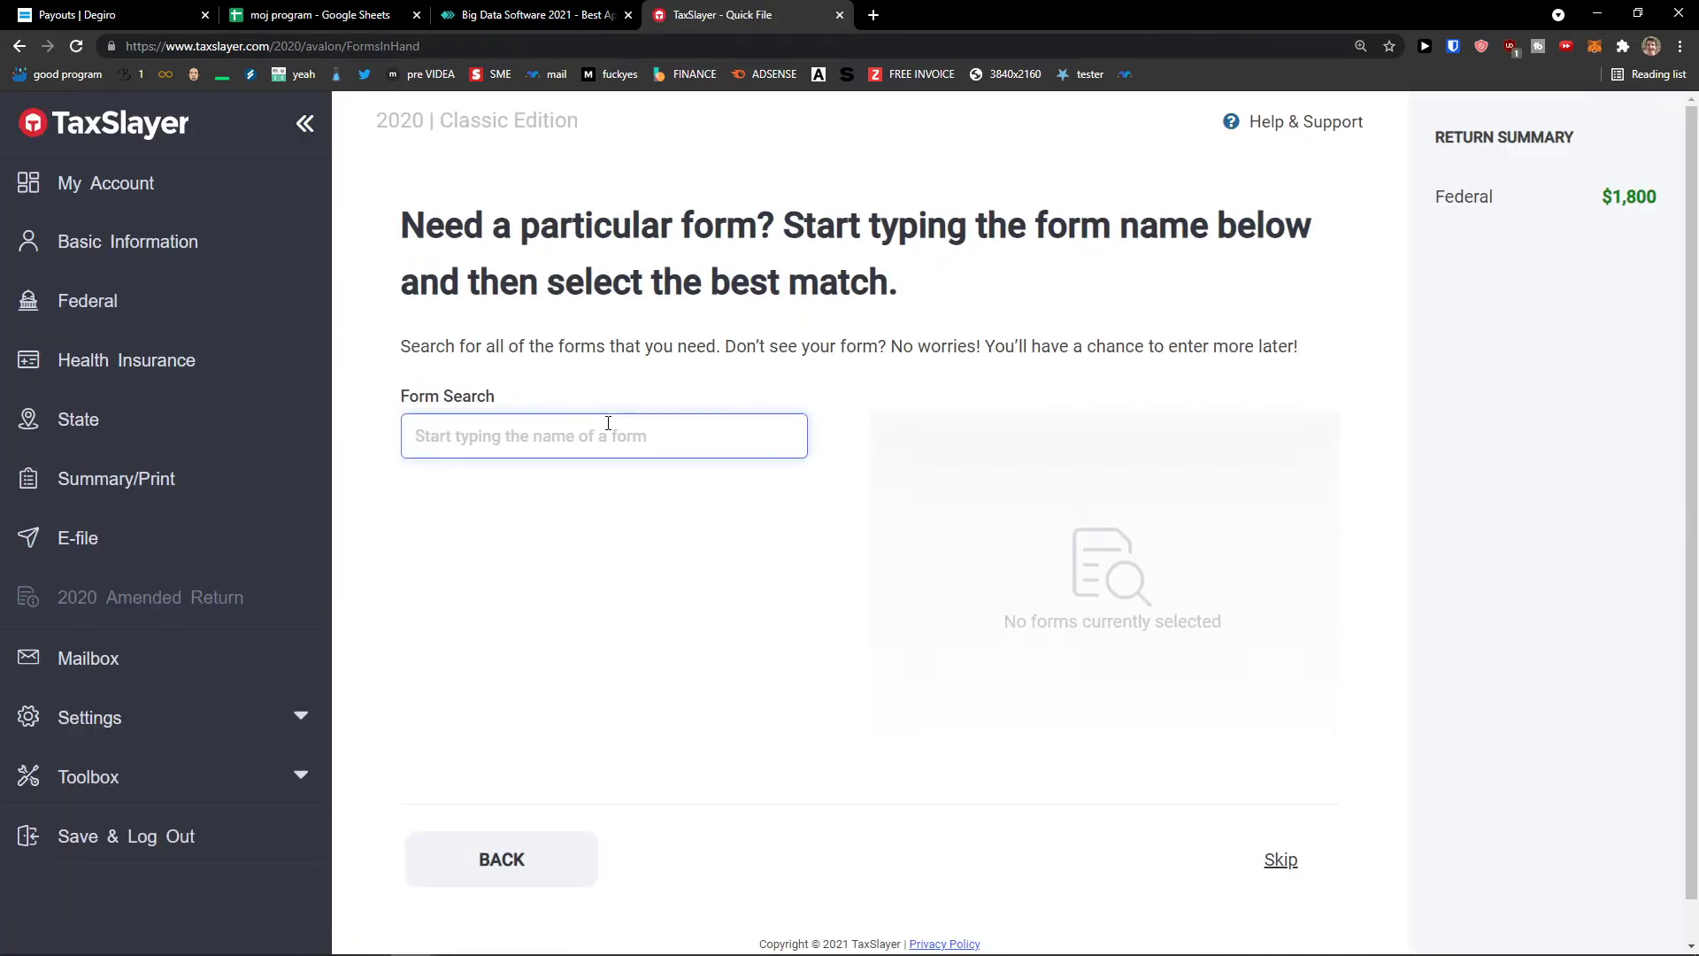
text(form)
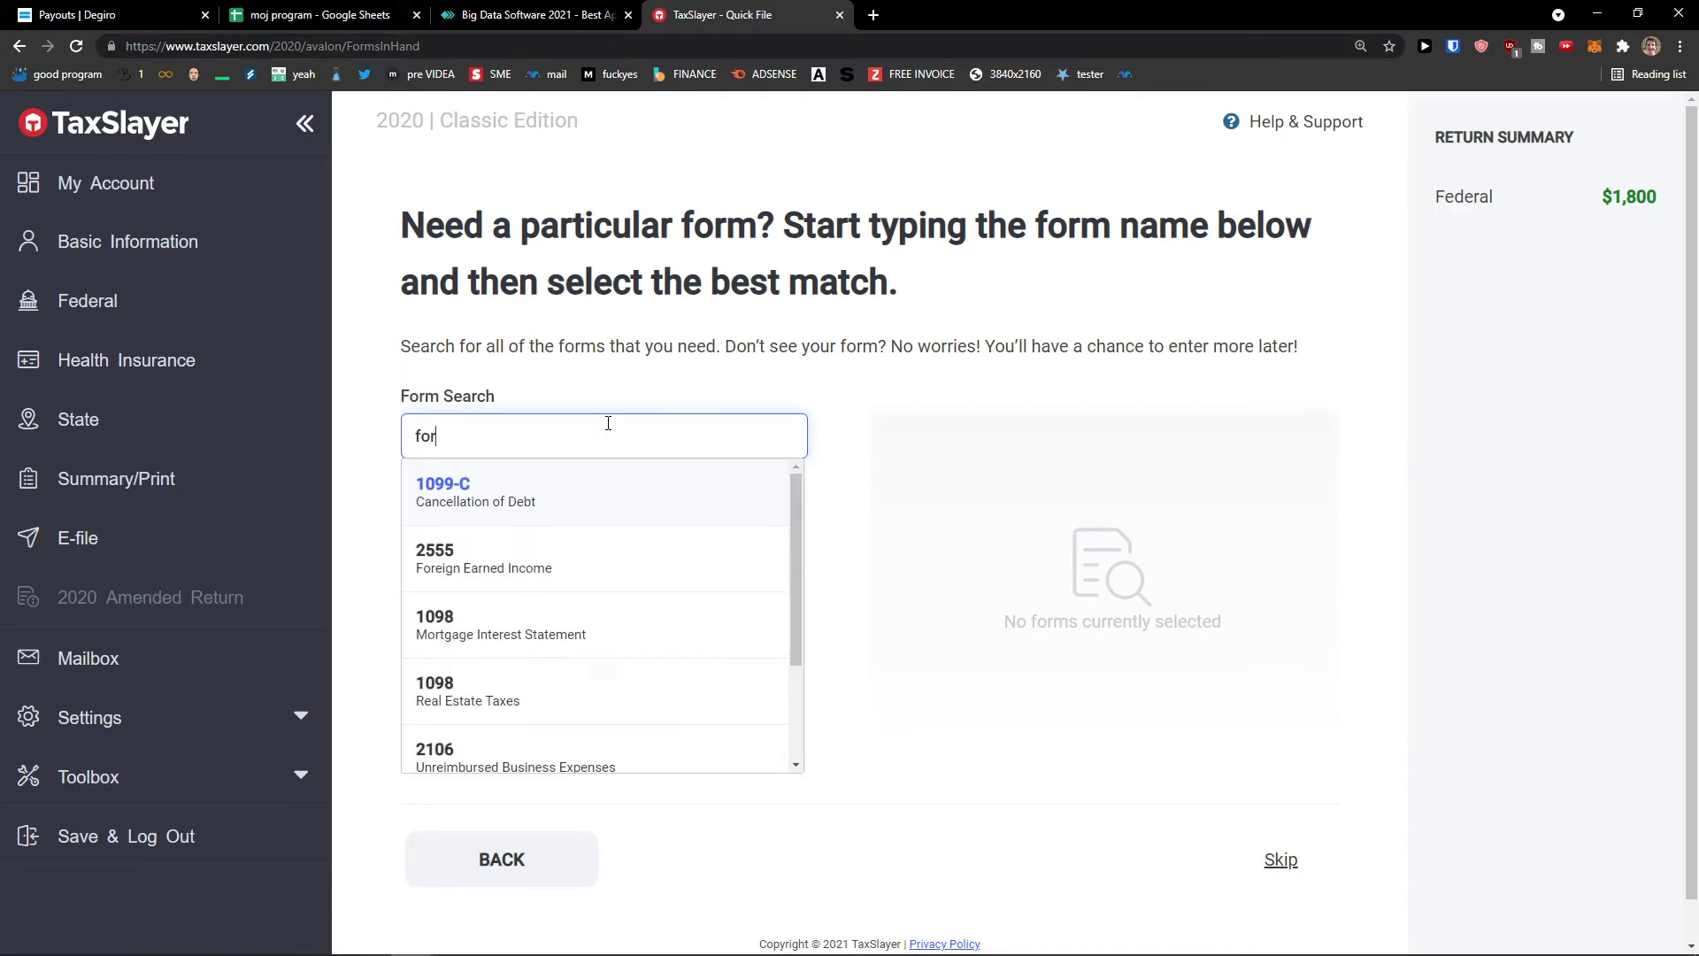
key(BackSpace)
key(BackSpace)
key(BackSpace)
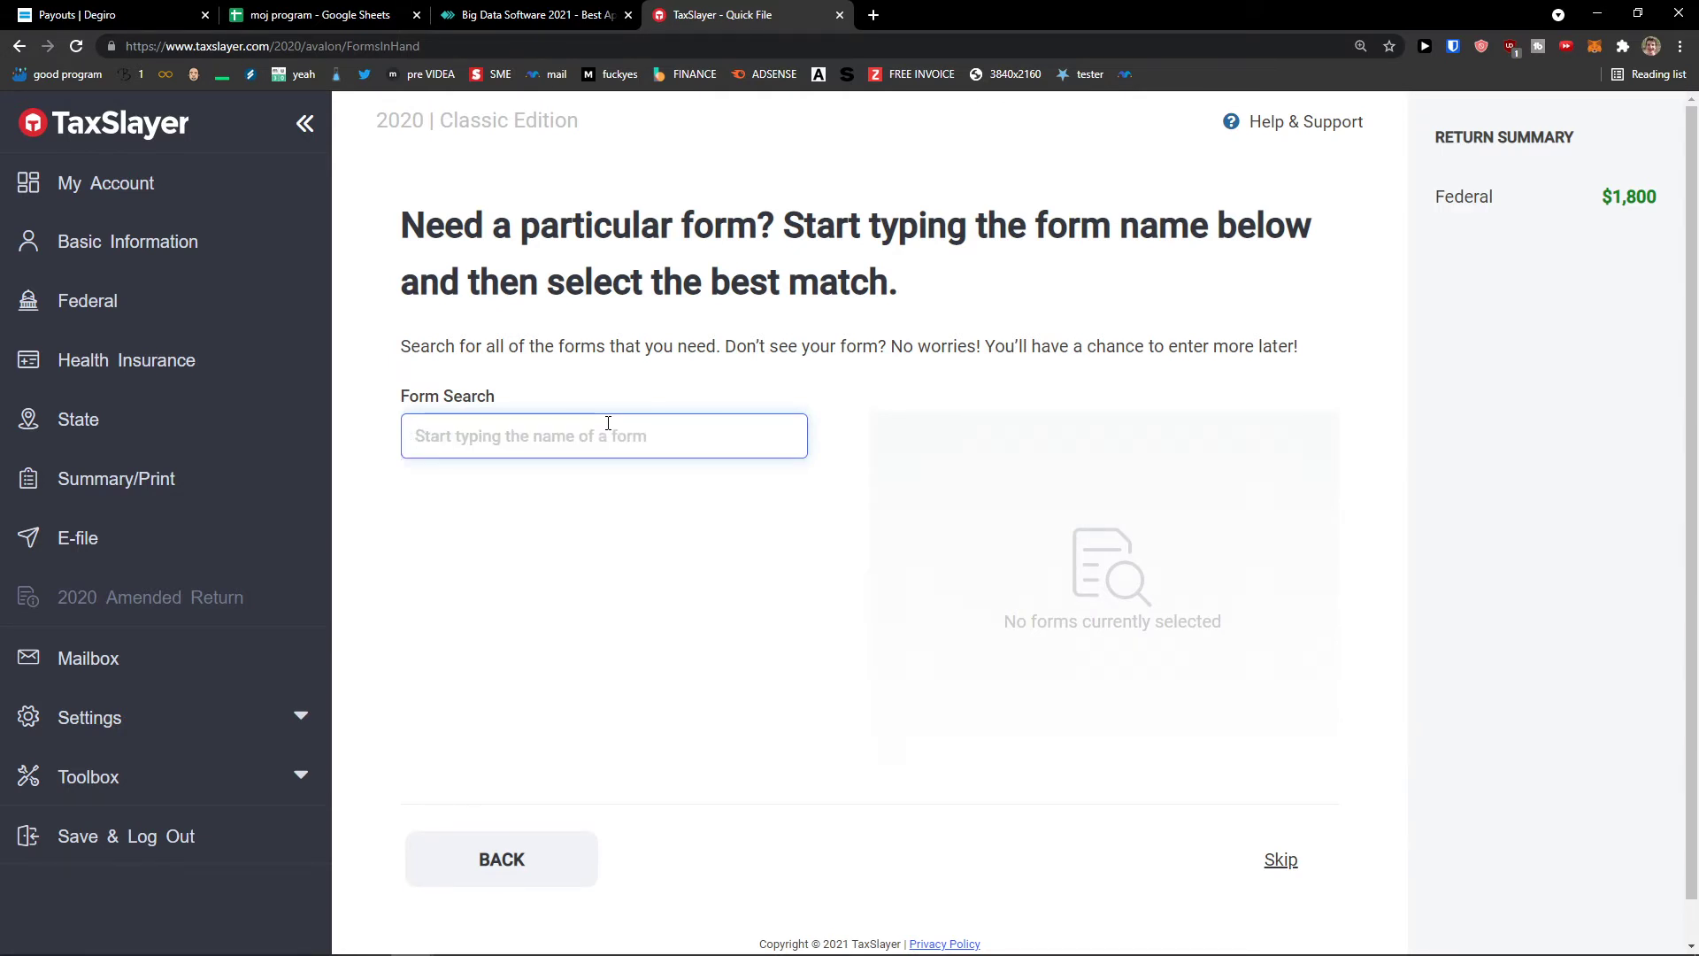
text(1)
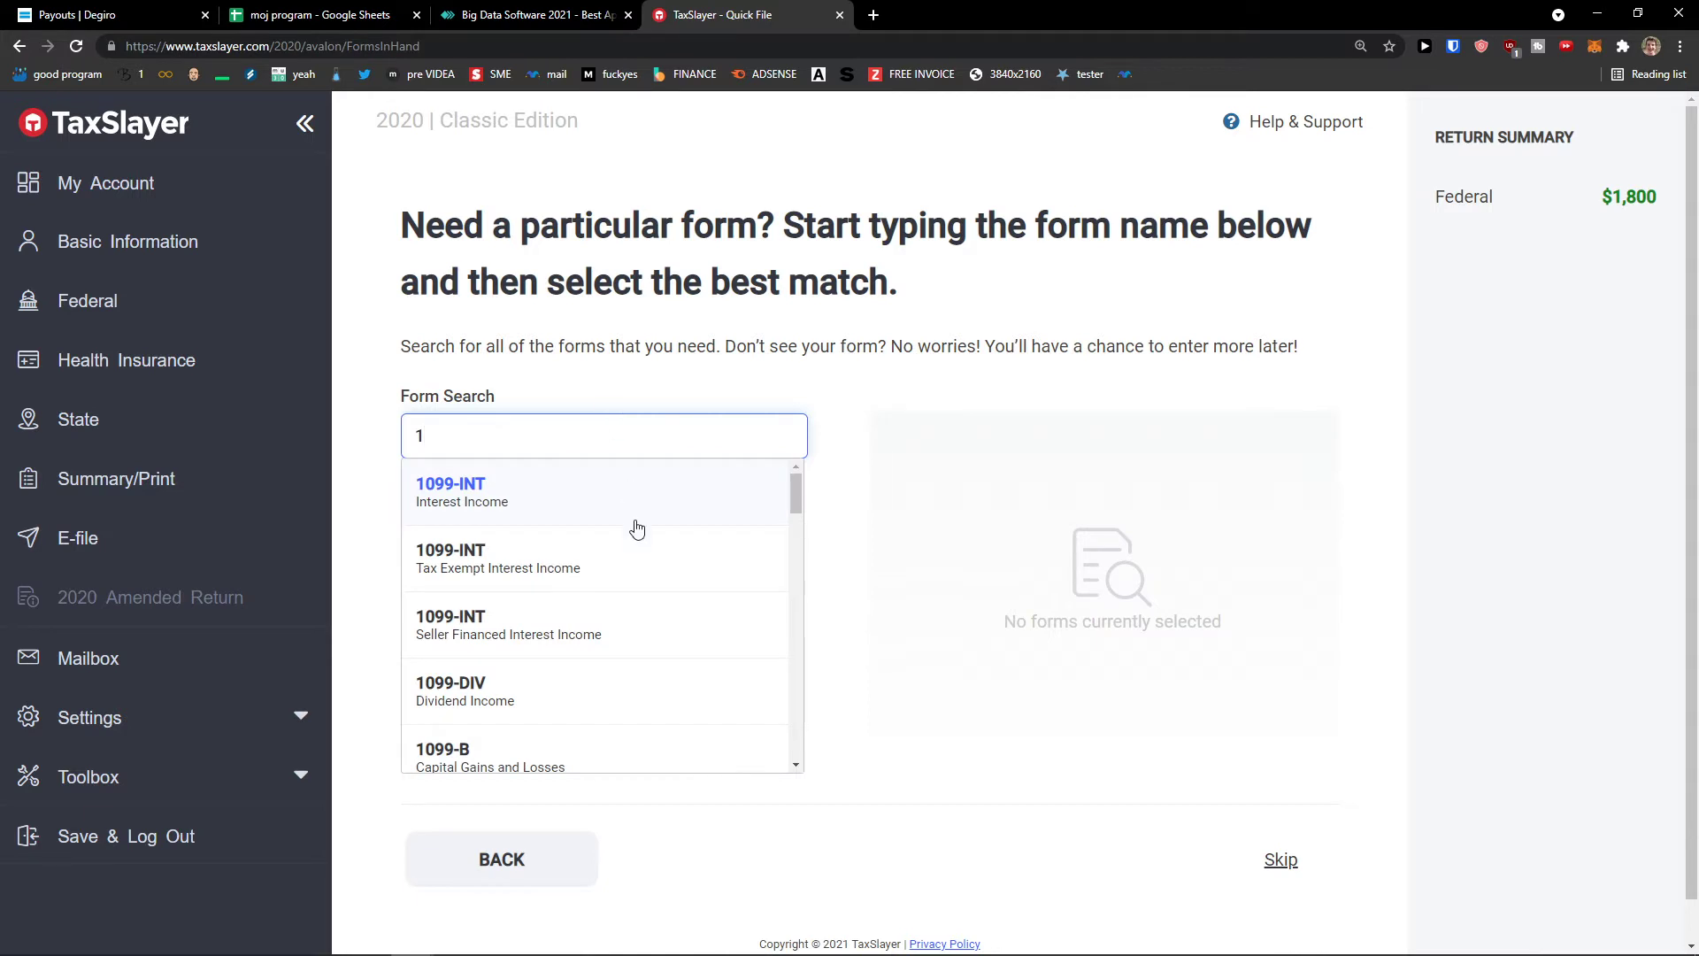
scroll(635, 531, down, 7)
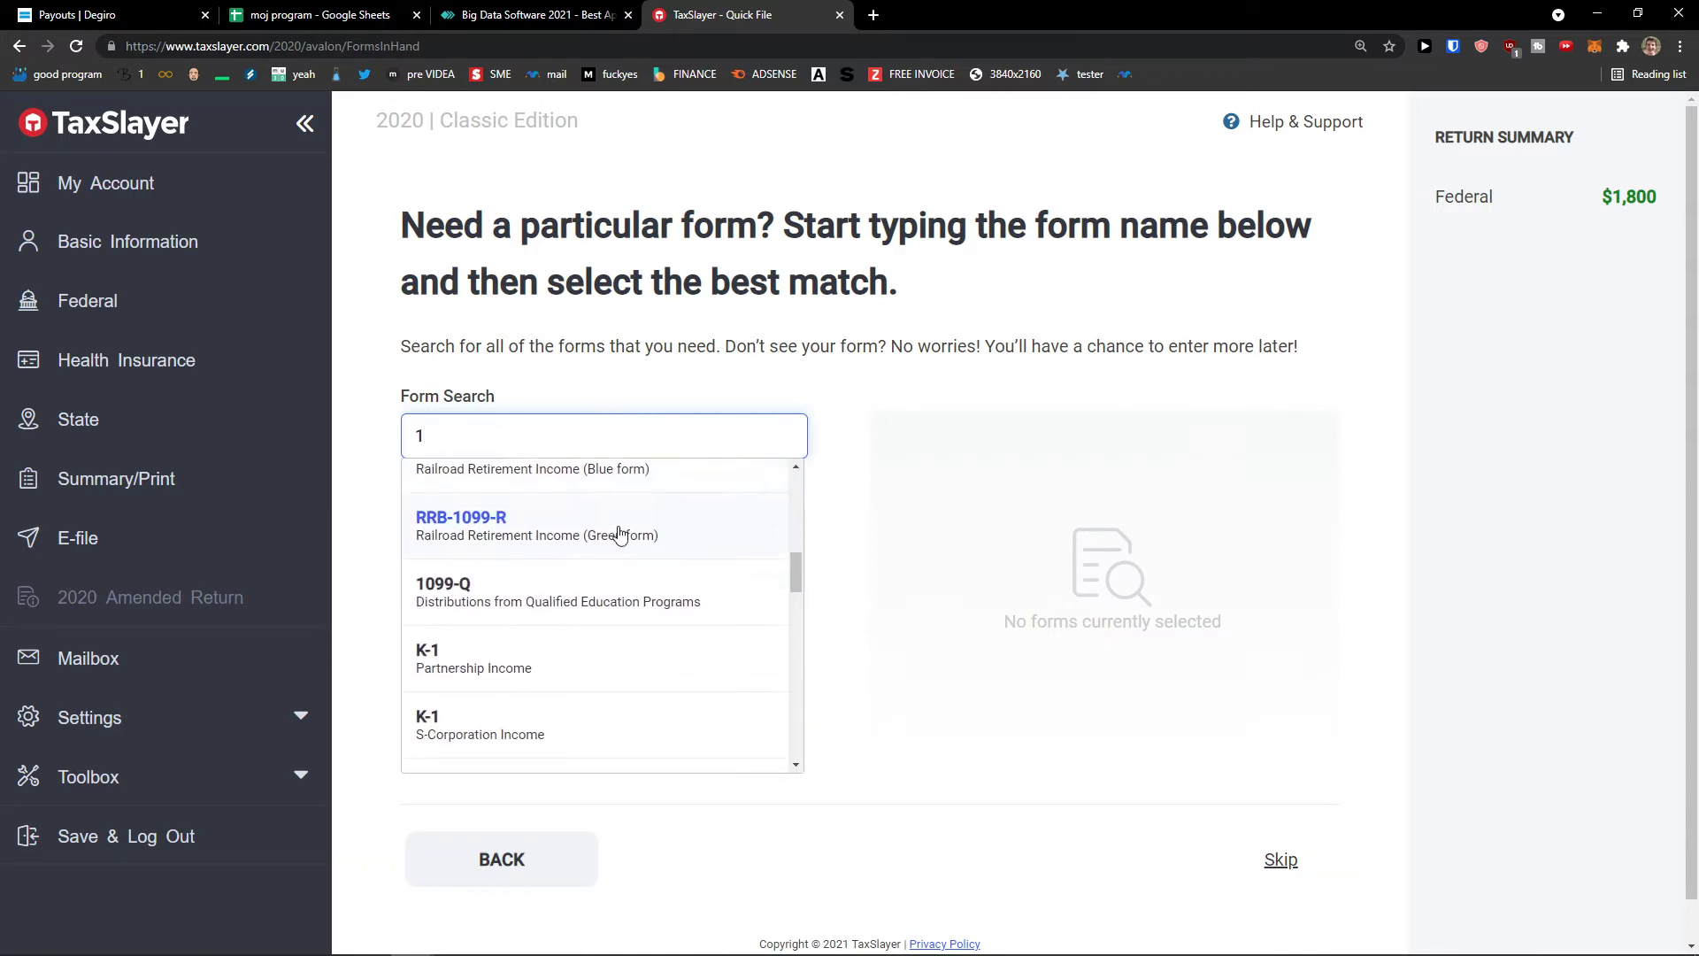
scroll(620, 537, down, 8)
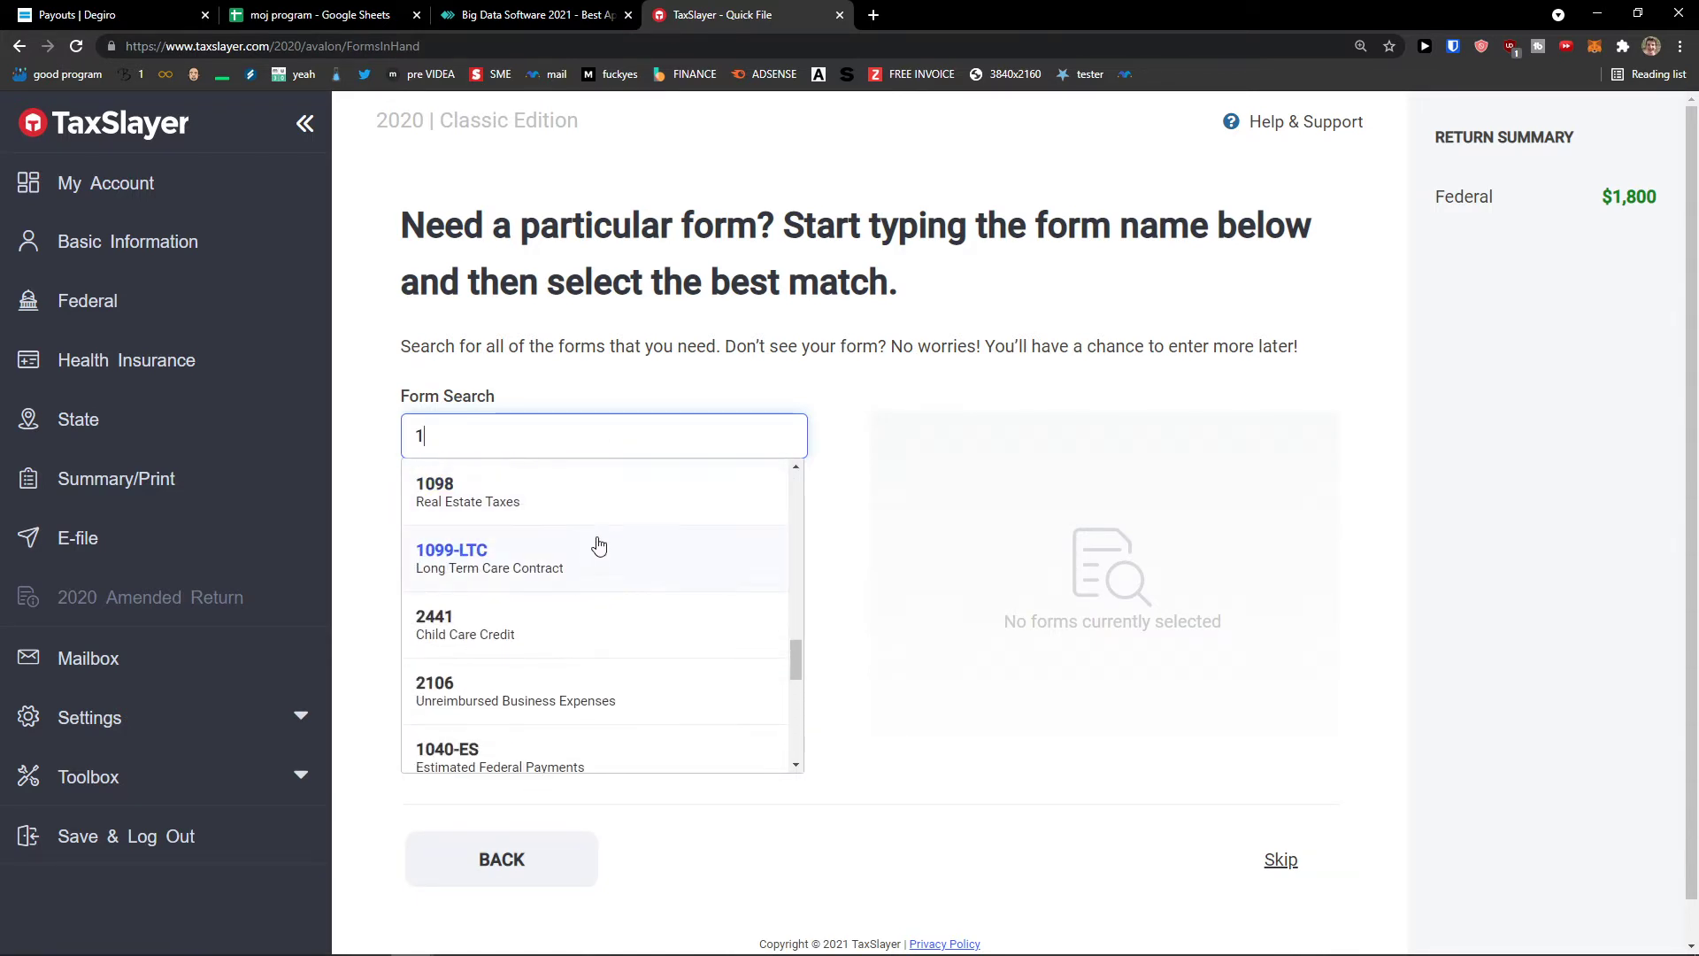
scroll(599, 546, up, 1)
click(585, 582)
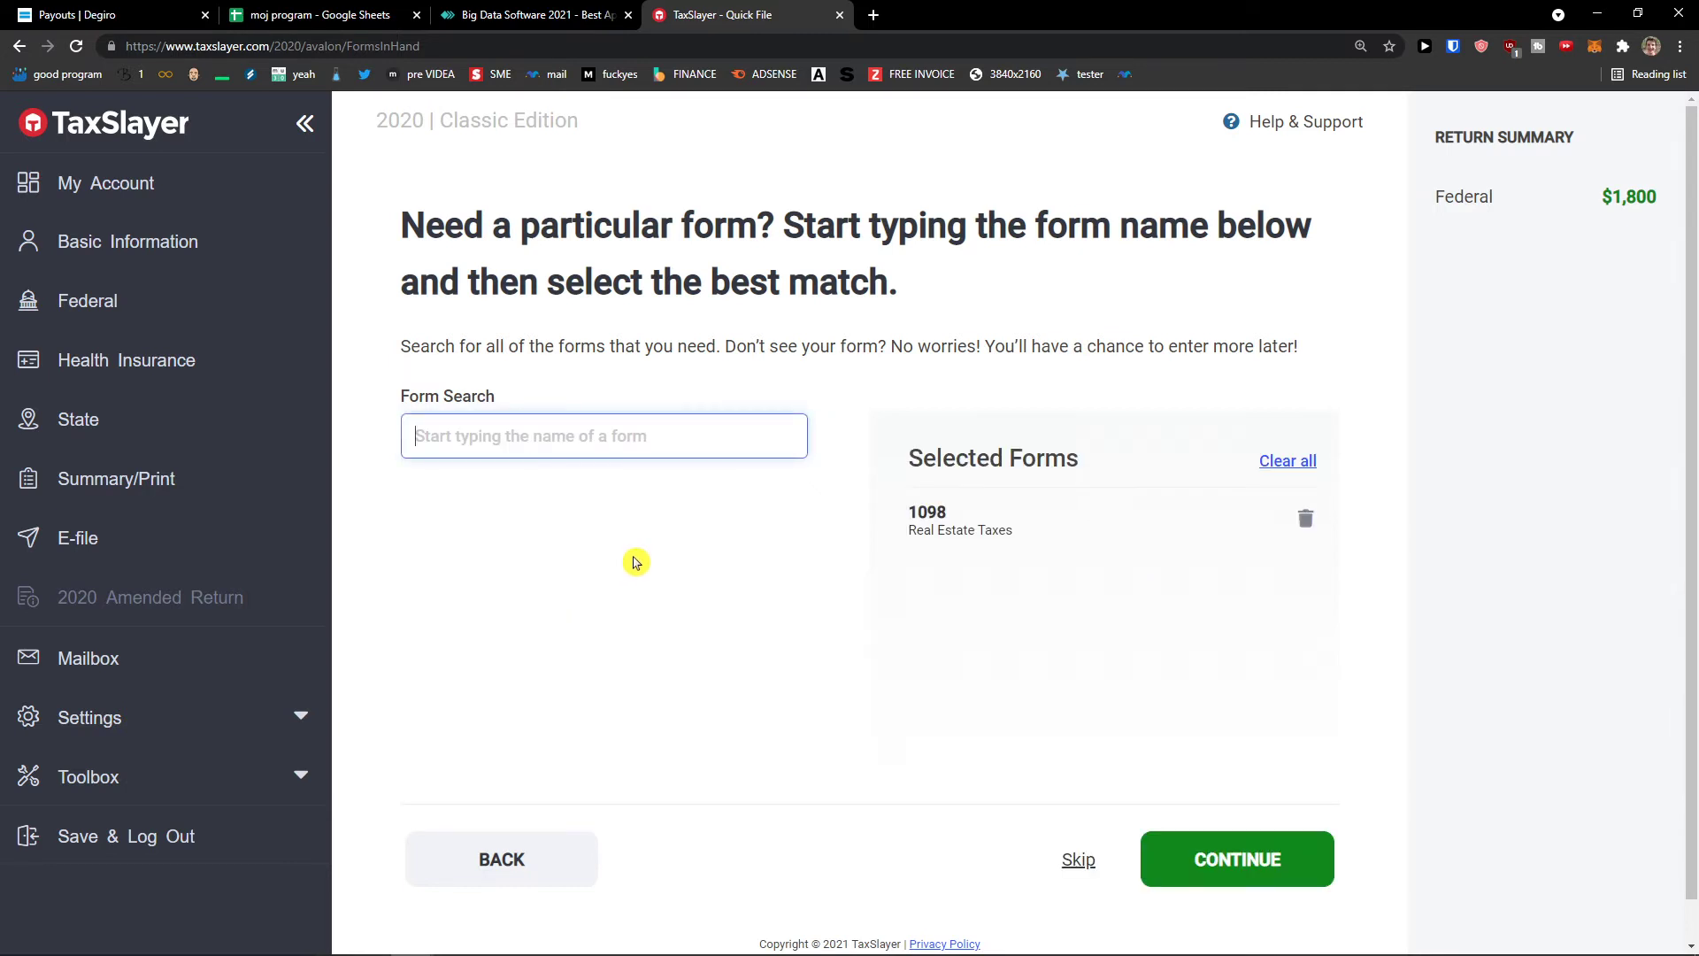
click(1237, 858)
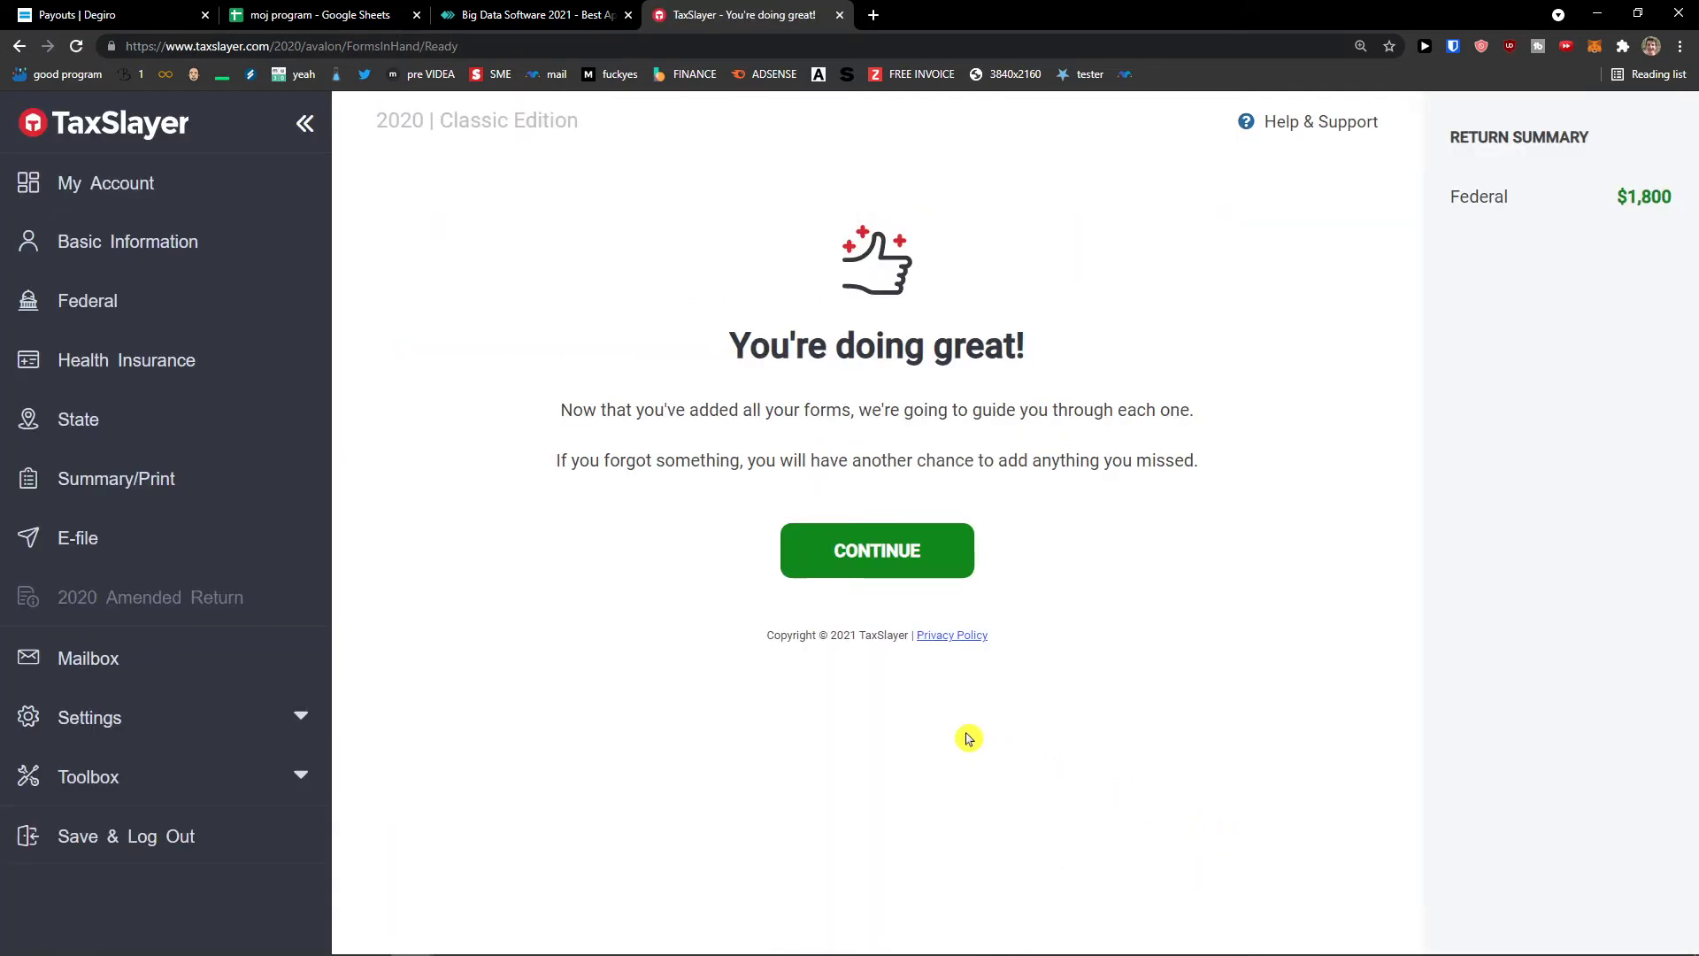
- Begin the selected forms, reaching Schedule A Taxes You Paid with fields left empty
click(894, 567)
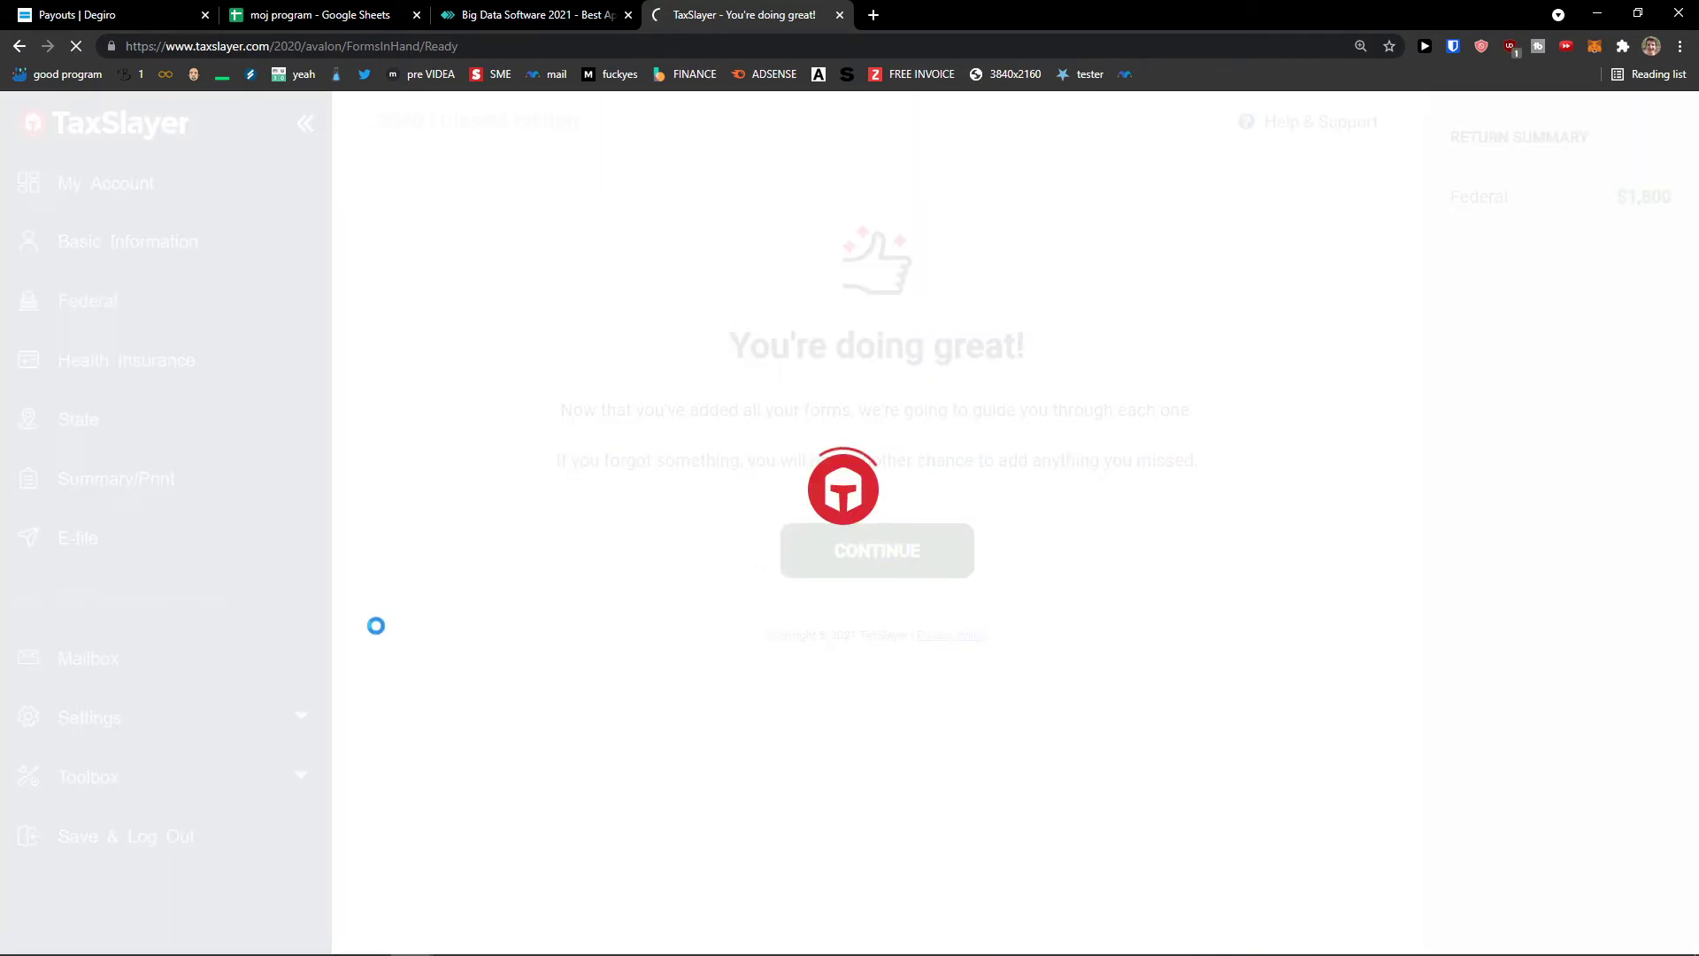
scroll(670, 626, down, 9)
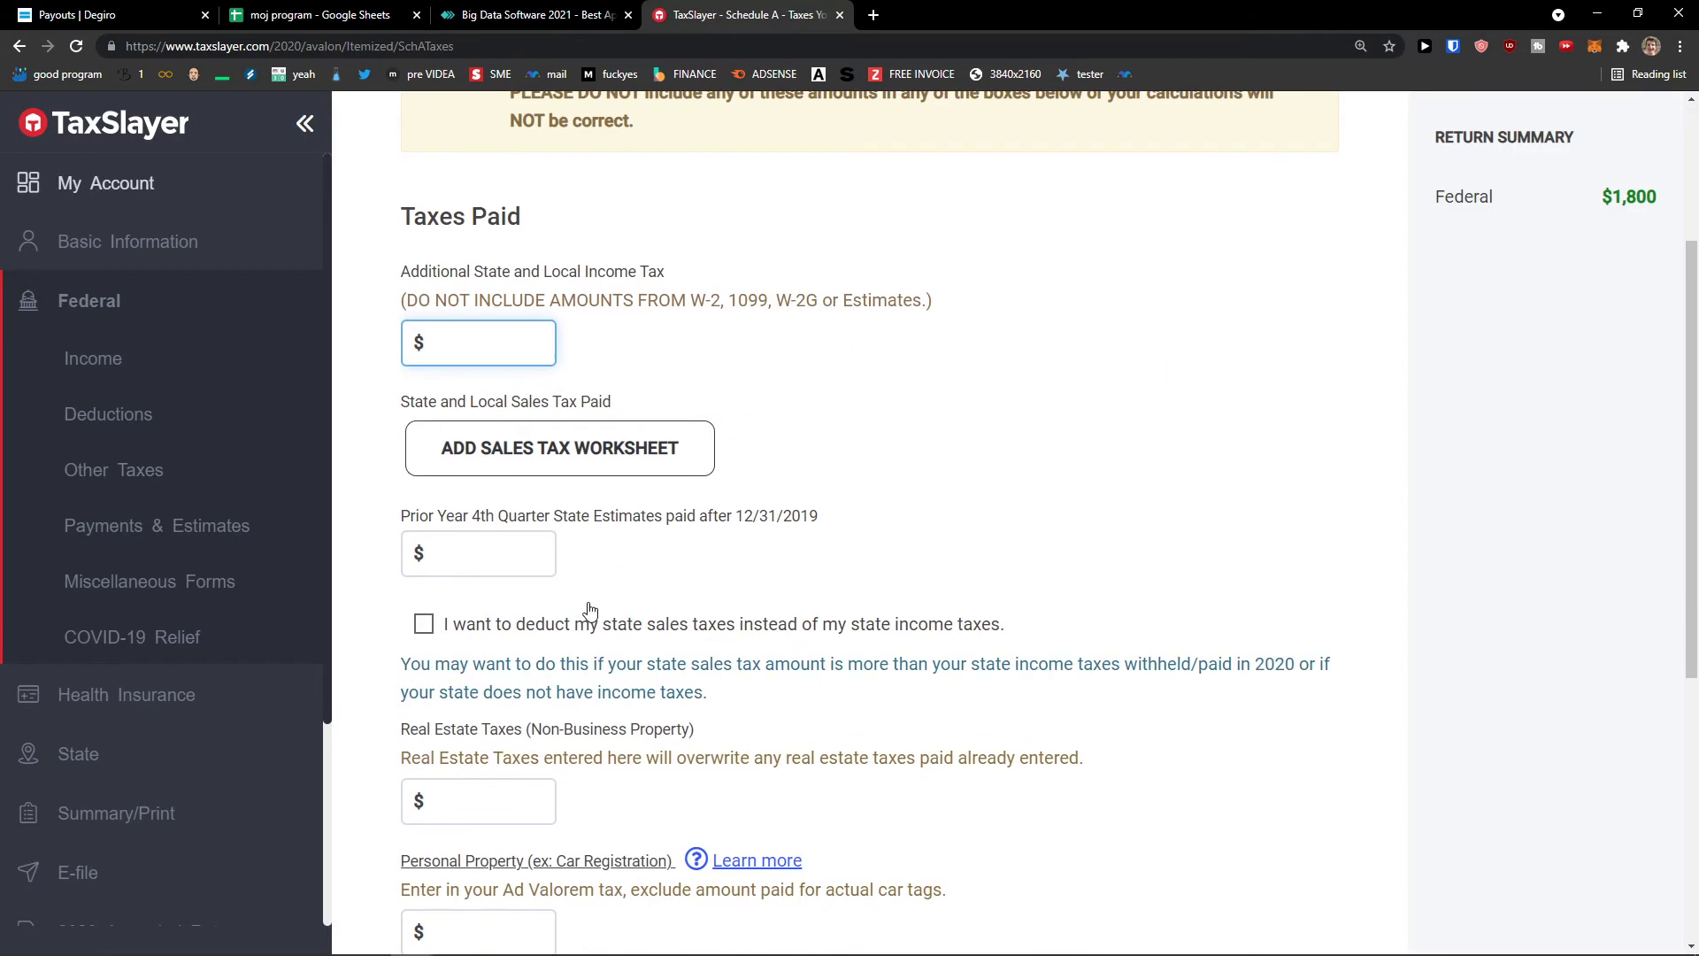
scroll(670, 627, up, 6)
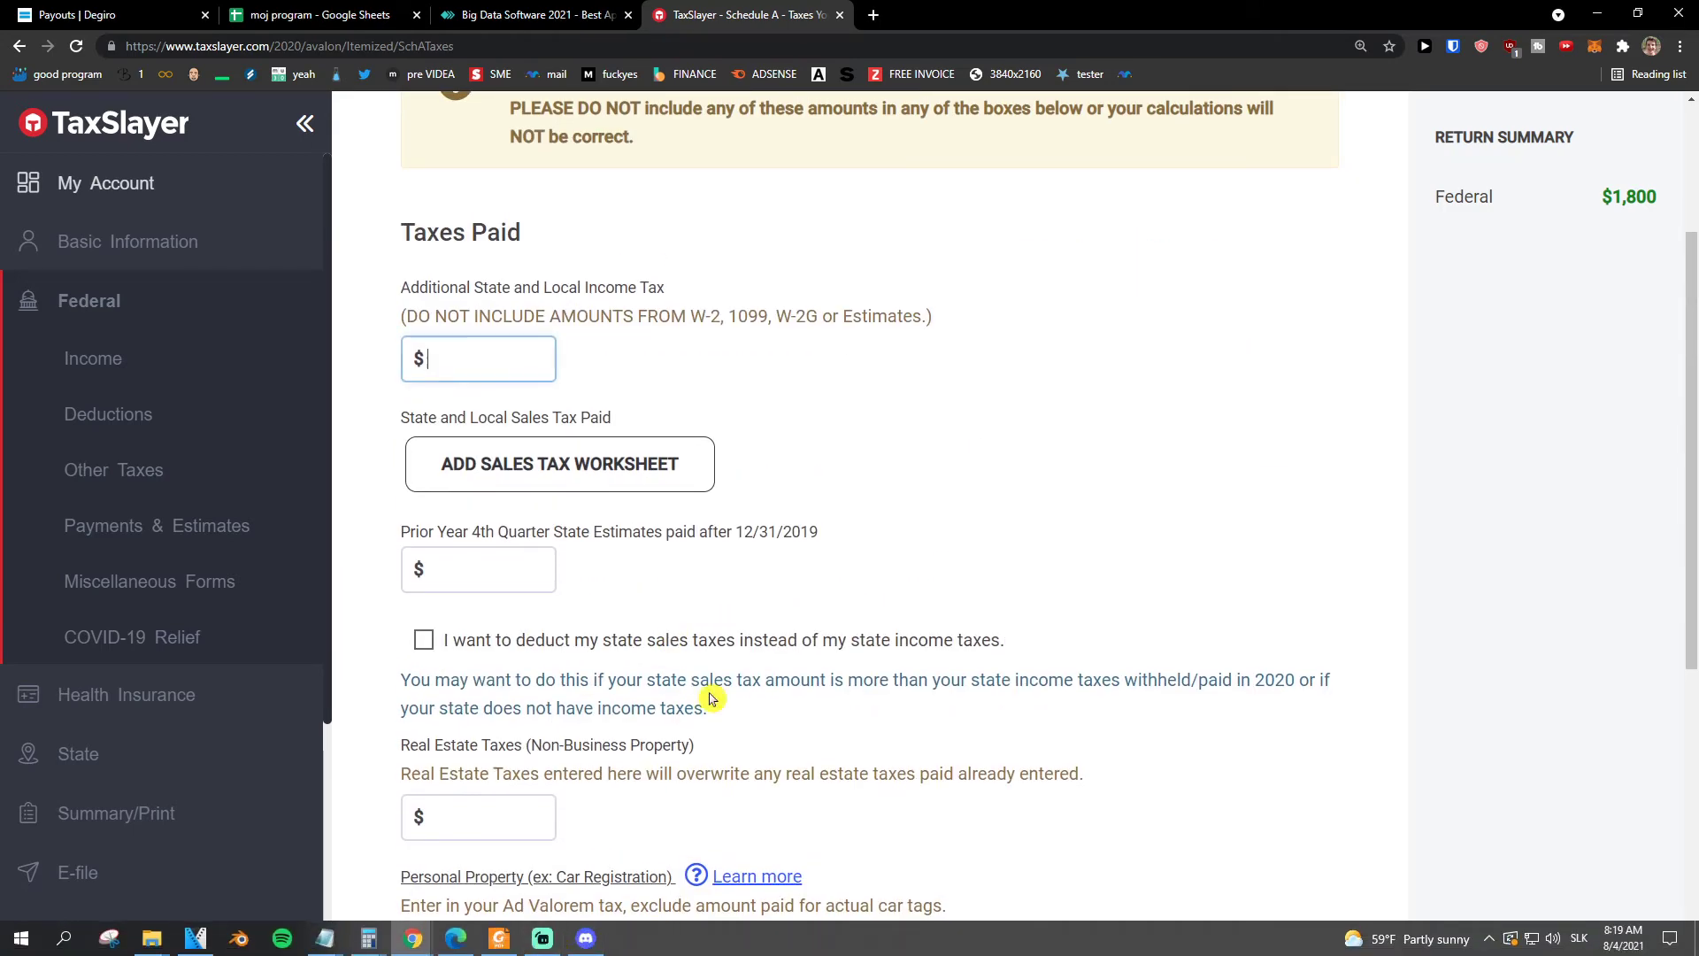
scroll(721, 653, up, 2)
scroll(721, 654, down, 3)
scroll(721, 655, down, 5)
key(Tab)
key(Tab)
key(Tab)
key(Tab)
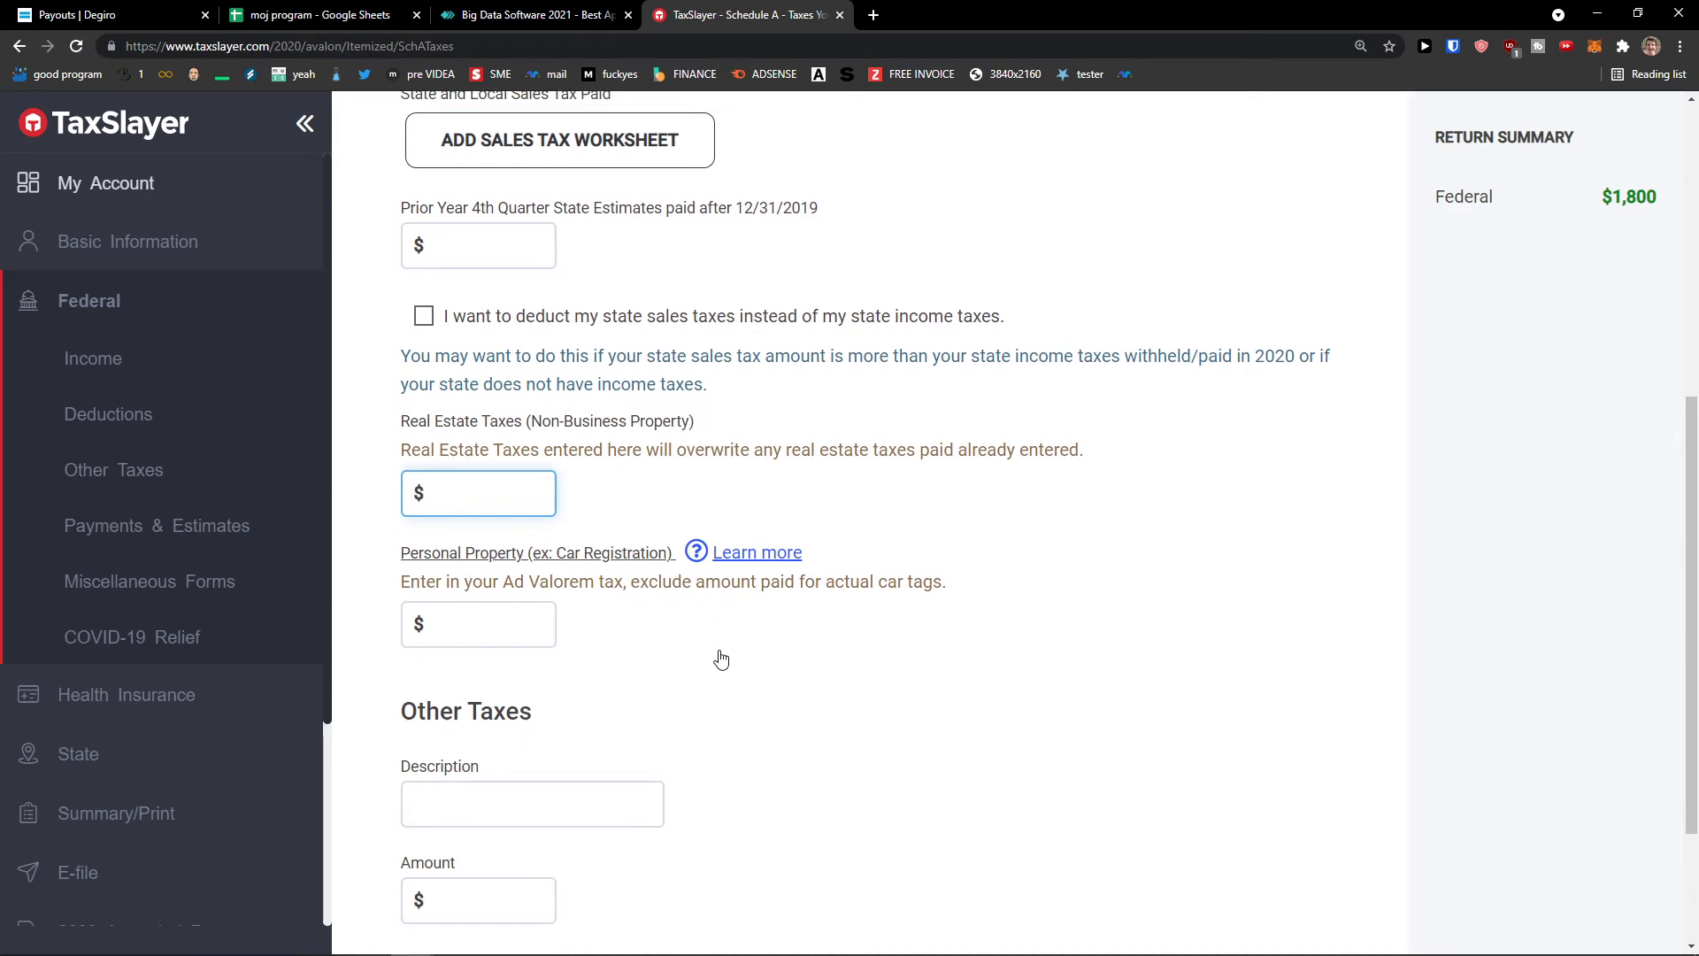
key(shift+Tab)
key(shift+Tab)
key(shift+Tab)
key(shift+Tab)
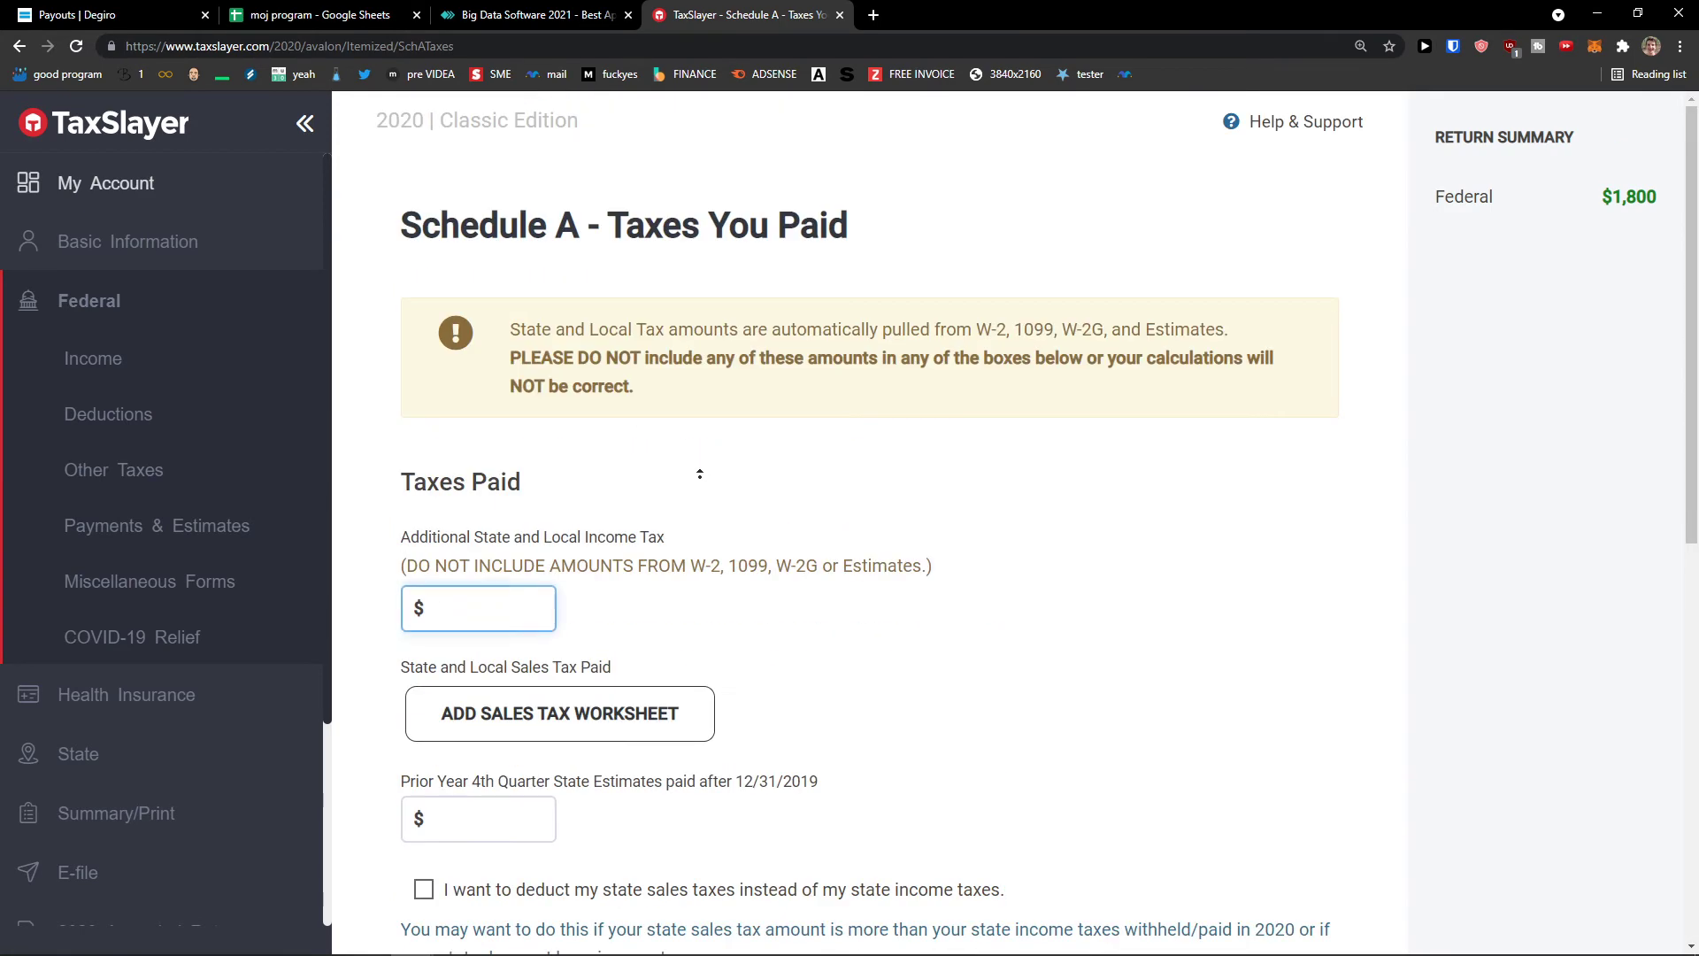
click(570, 501)
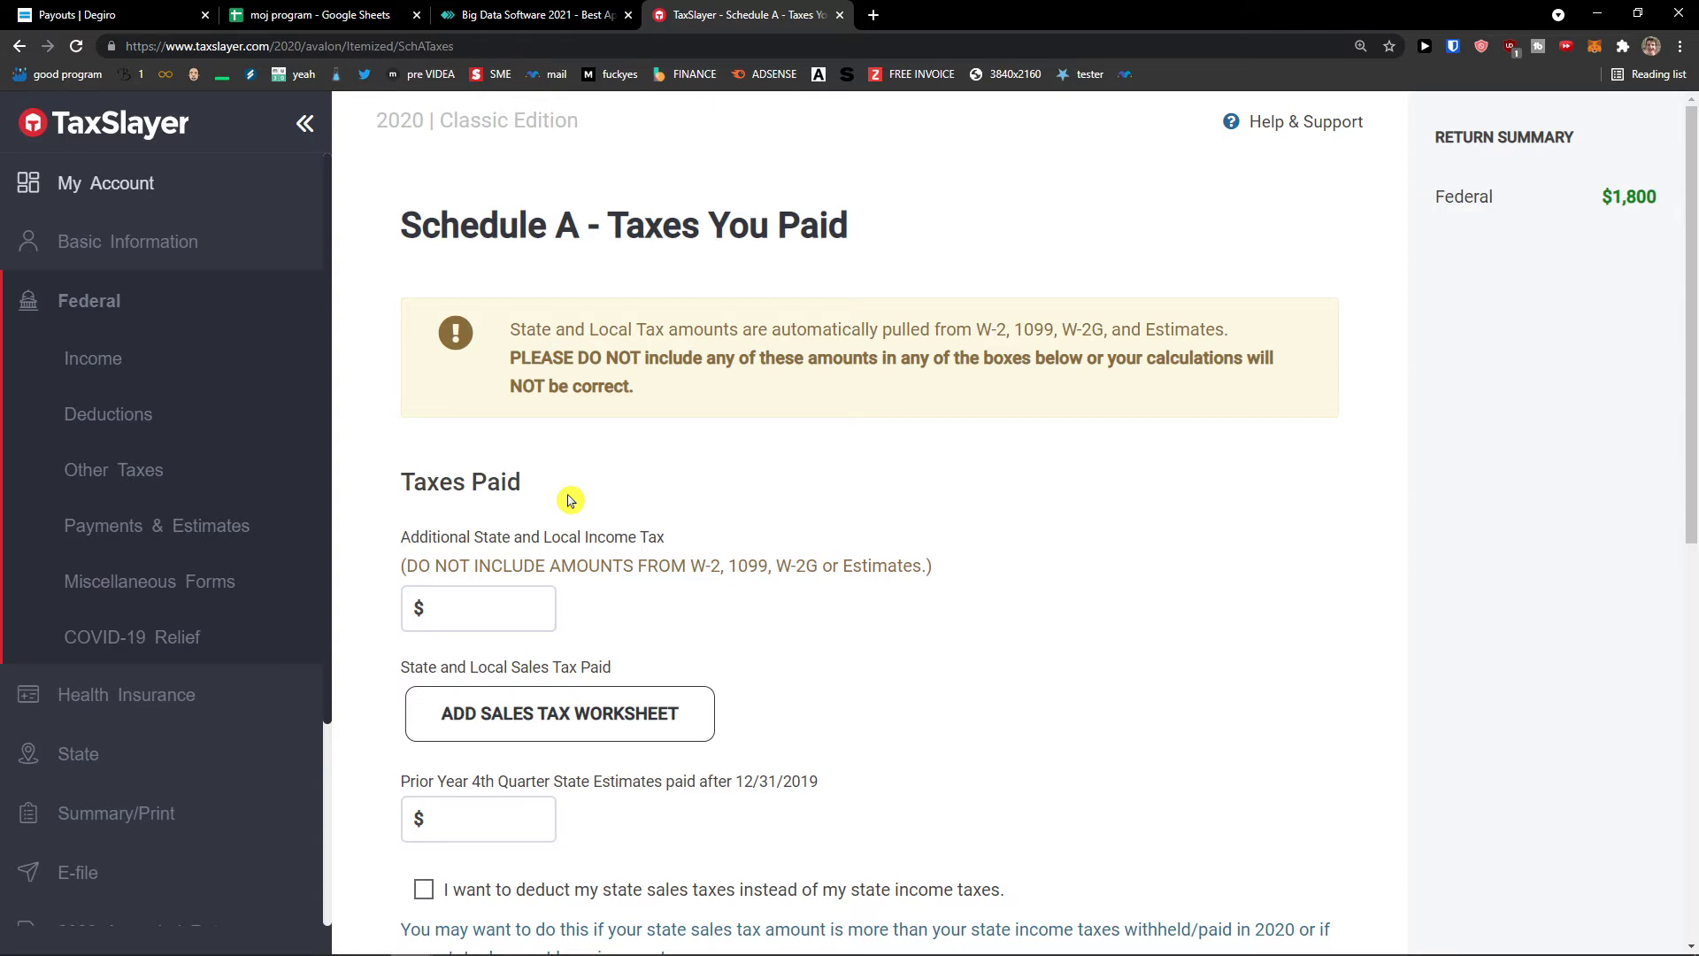
click(873, 15)
key(ctrl+w)
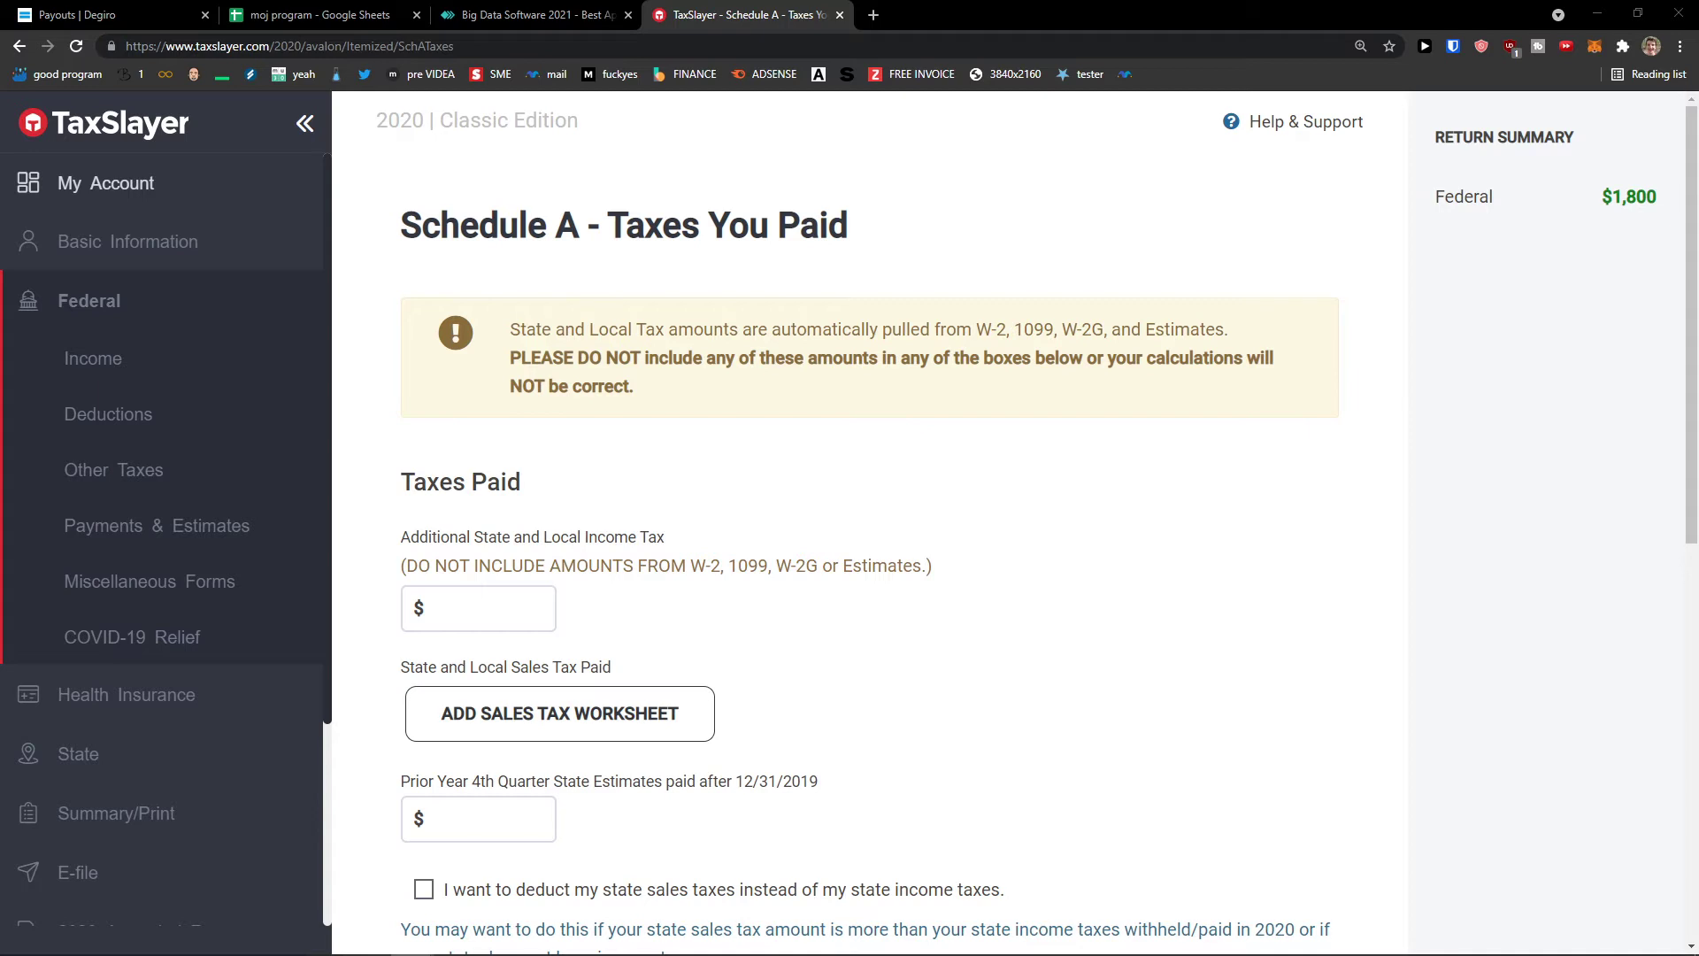
- Show the Basic Information overview with Personal Information, Filing Status and Dependents, staying in Quick File
click(133, 241)
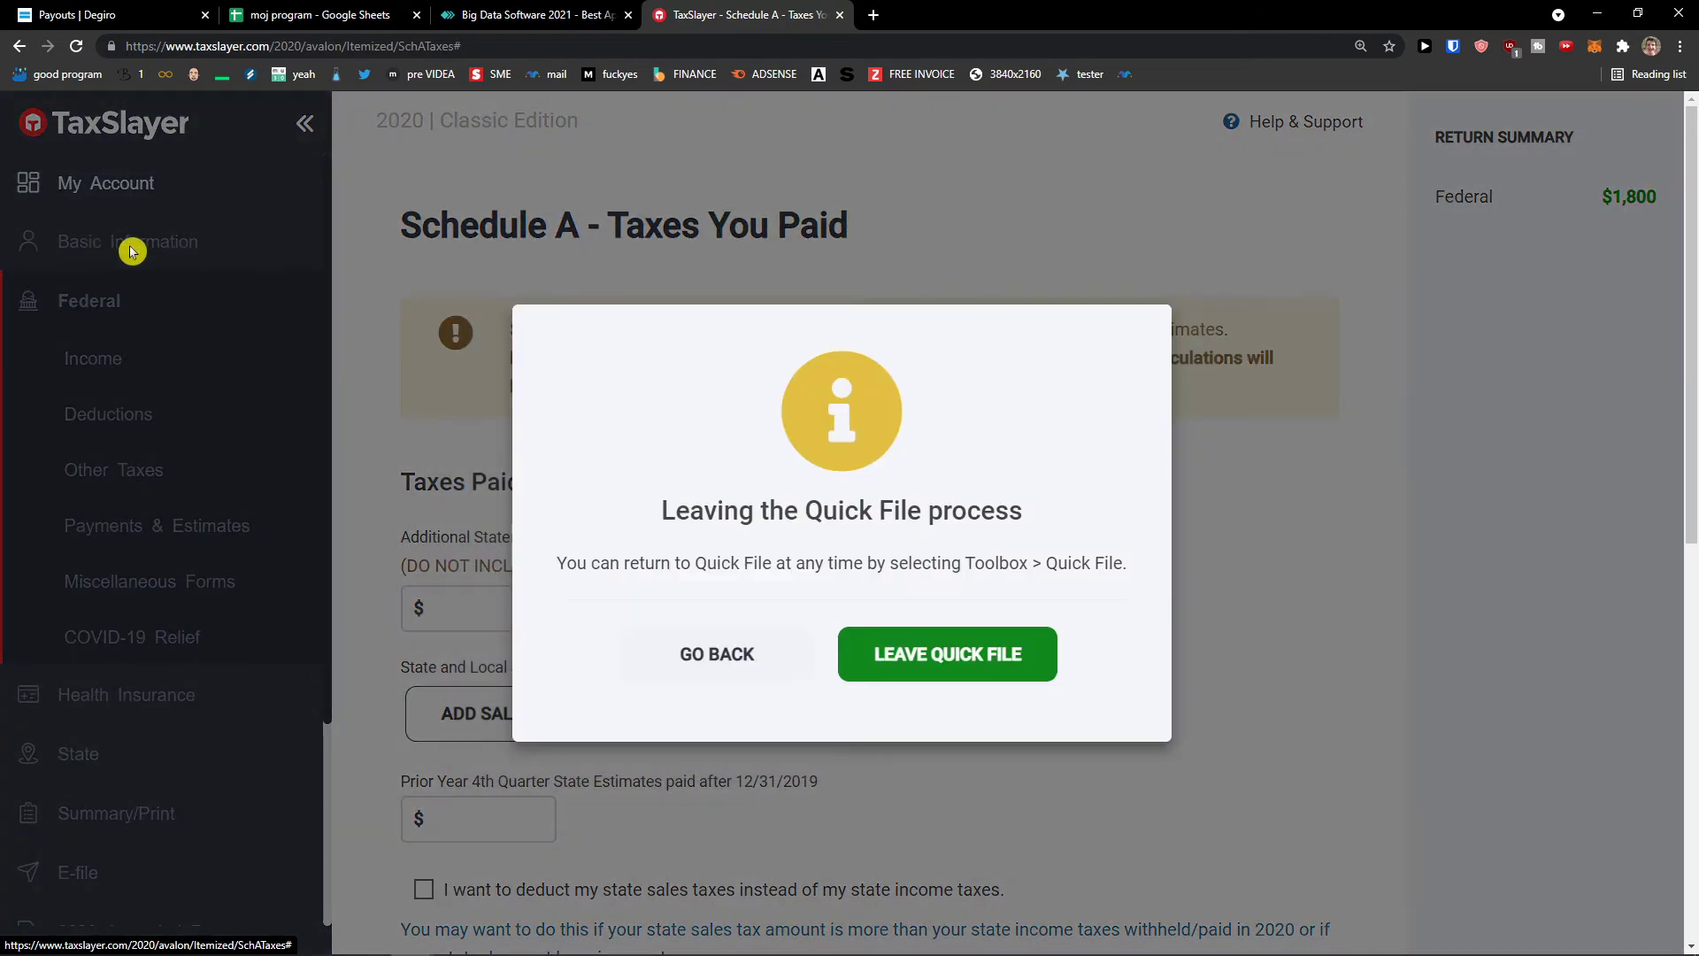
click(801, 656)
scroll(797, 637, down, 9)
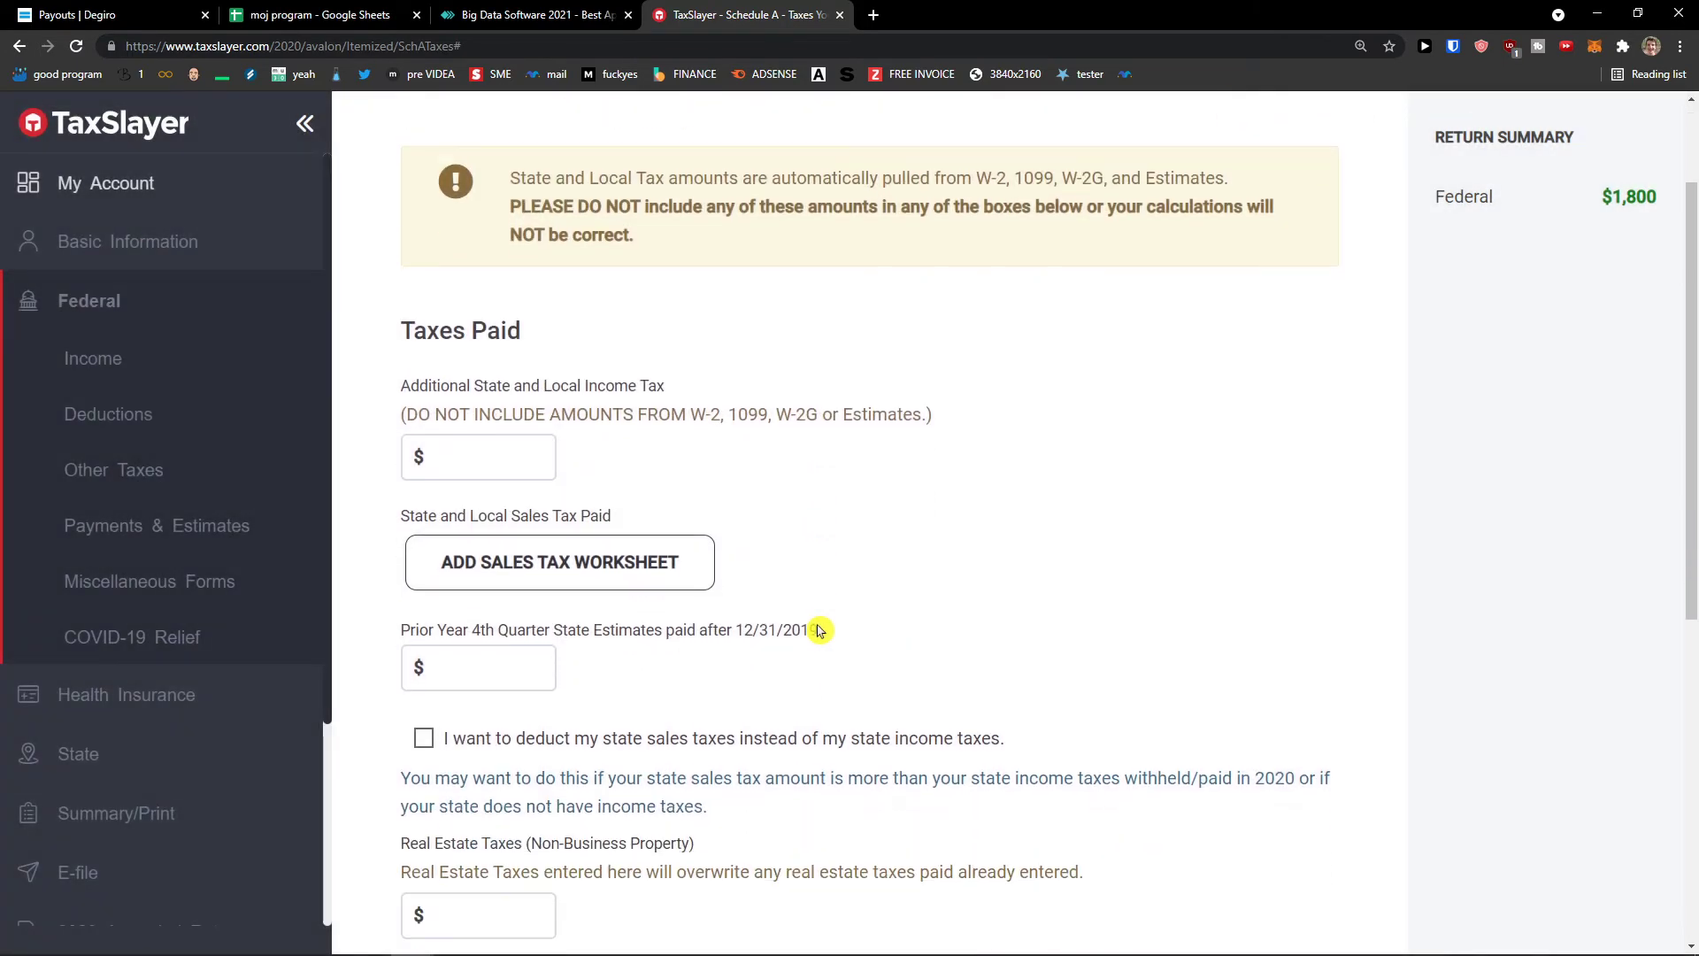
scroll(846, 629, up, 9)
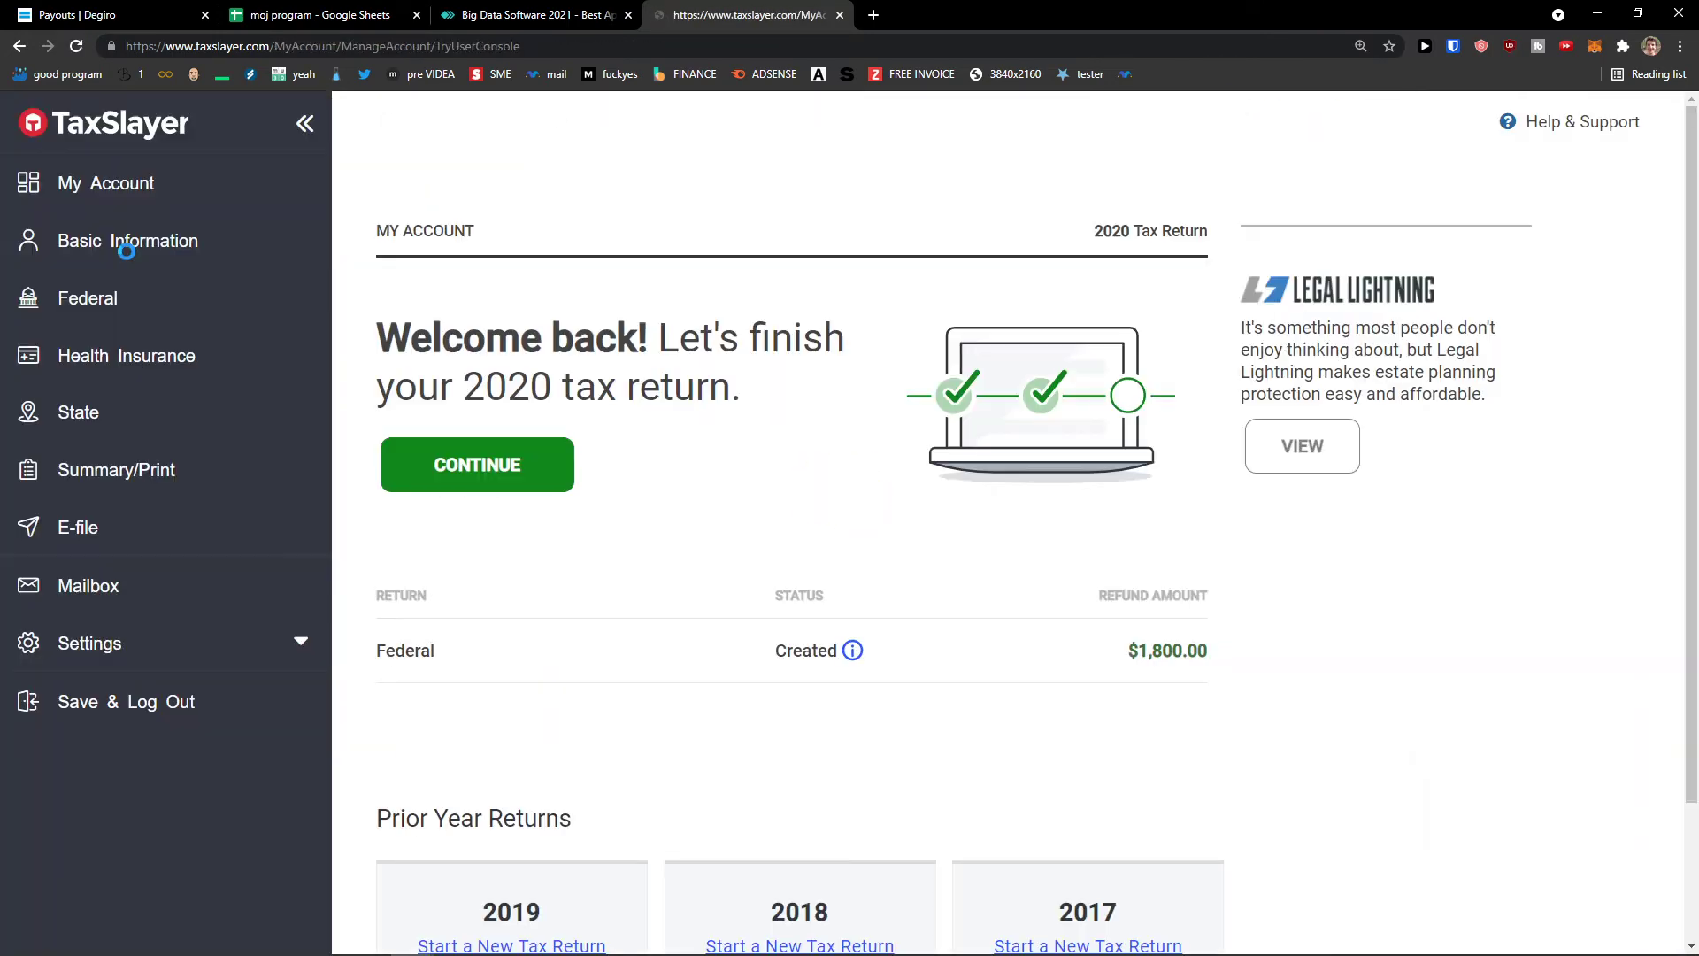
click(153, 242)
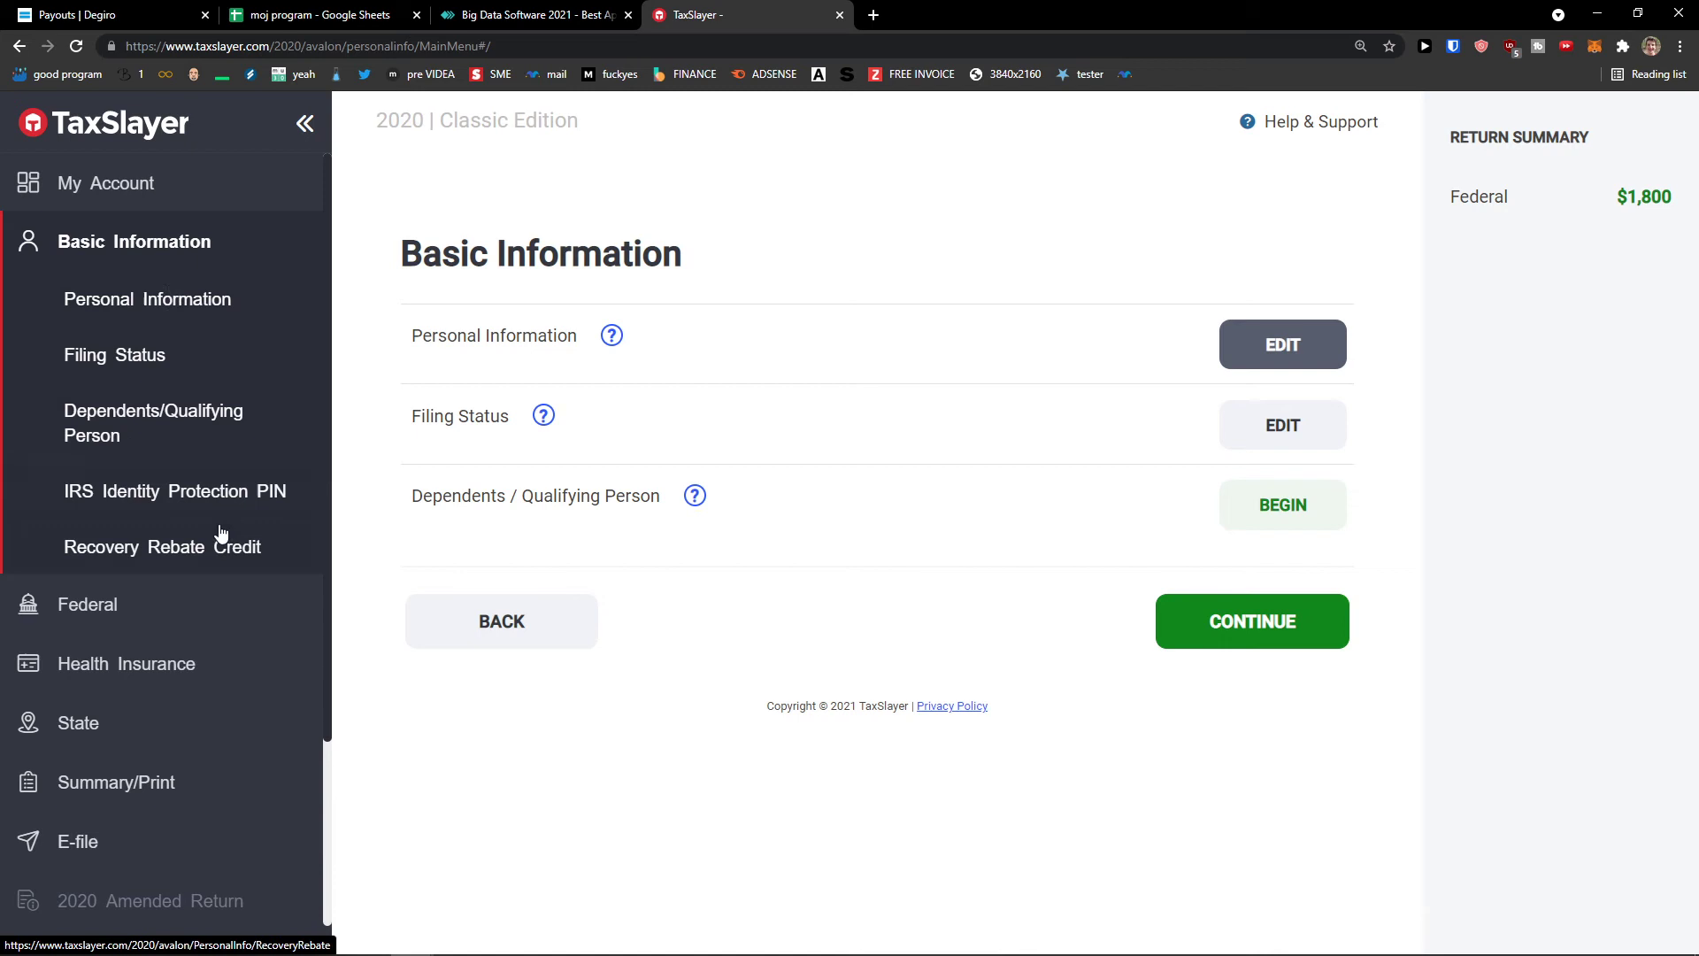
click(228, 608)
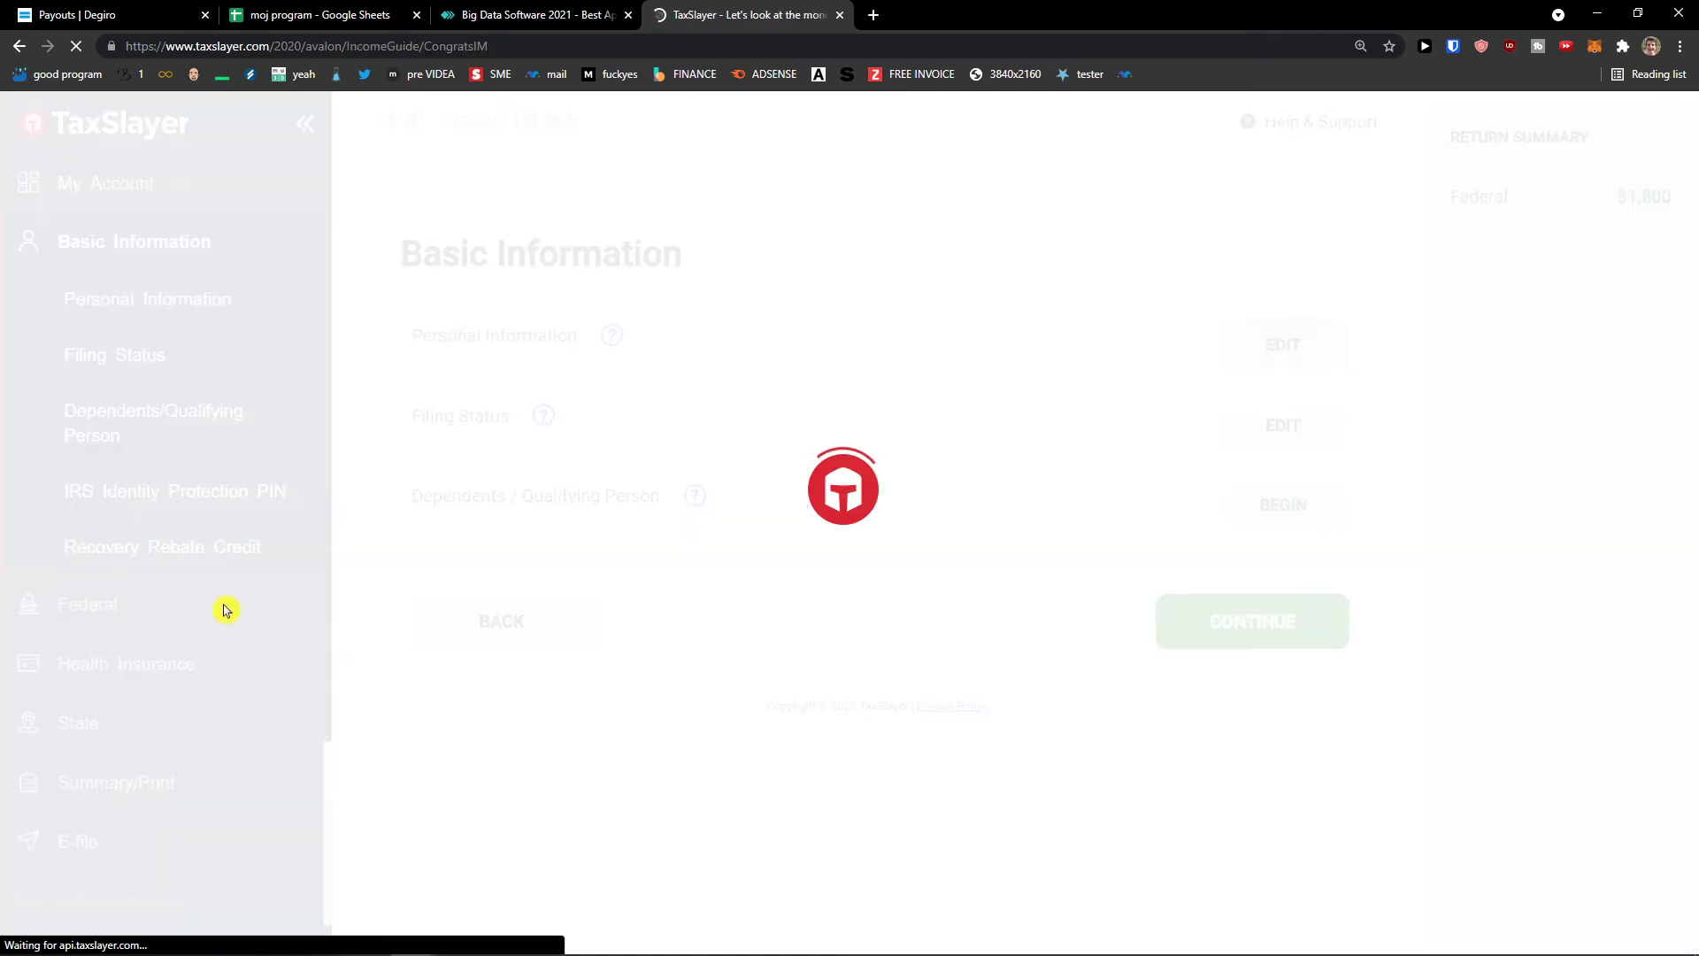
- Browse the federal Income forms list from top to bottom
click(208, 361)
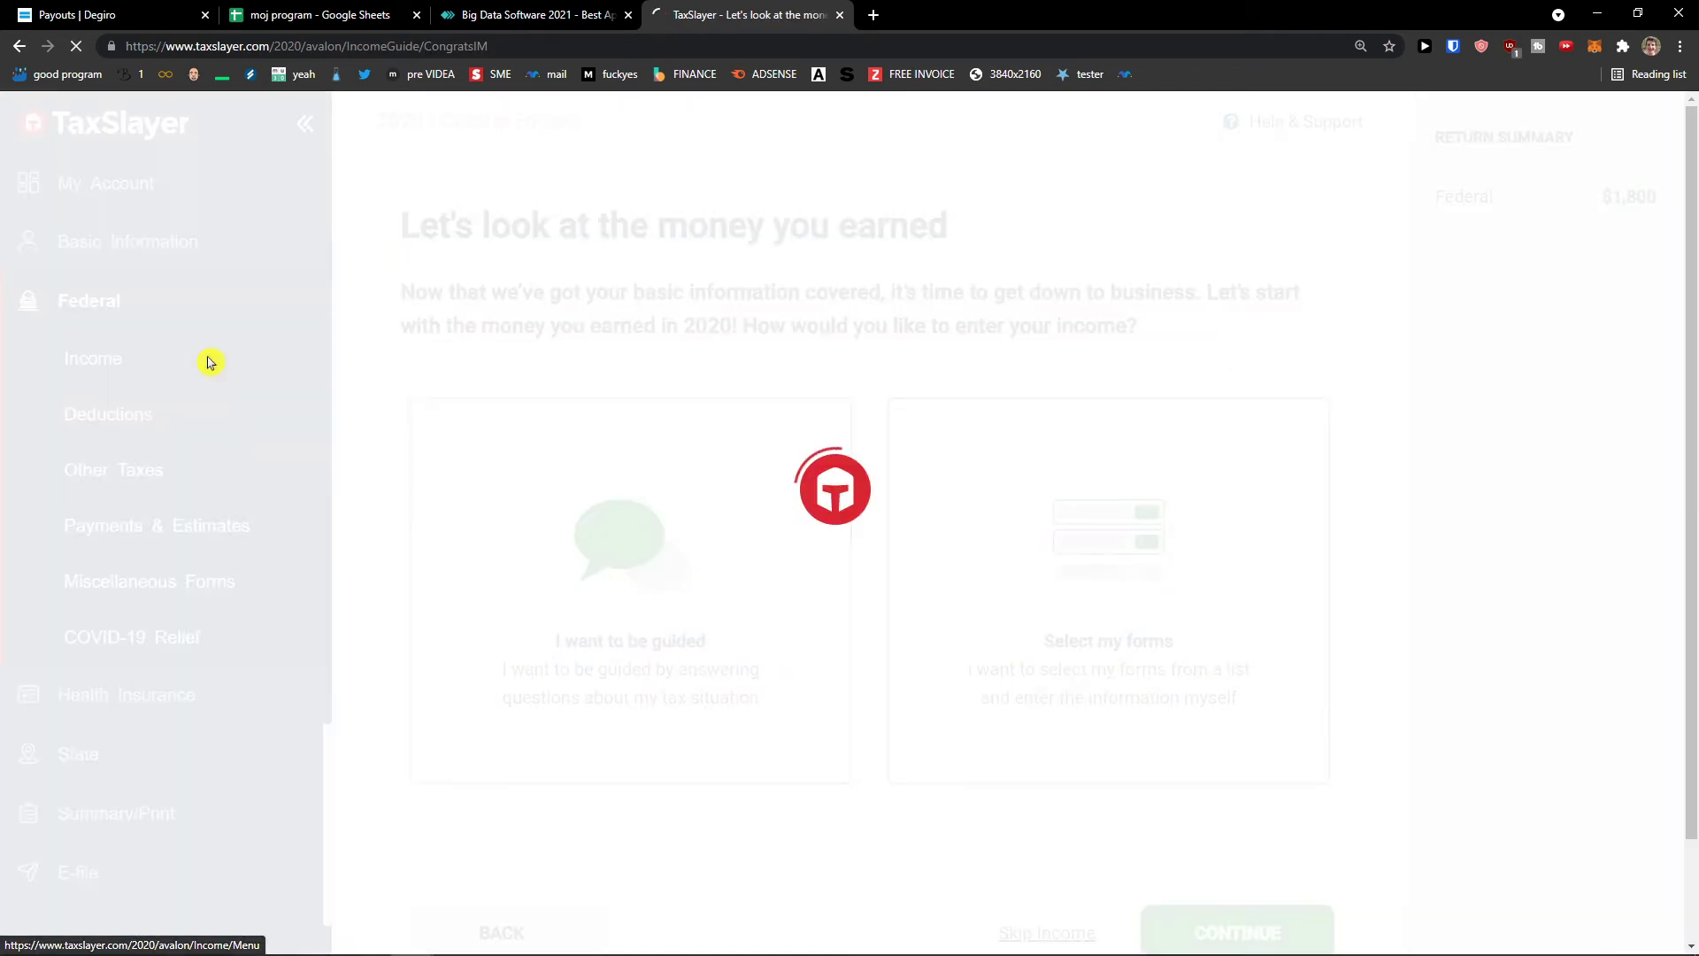
scroll(410, 459, down, 3)
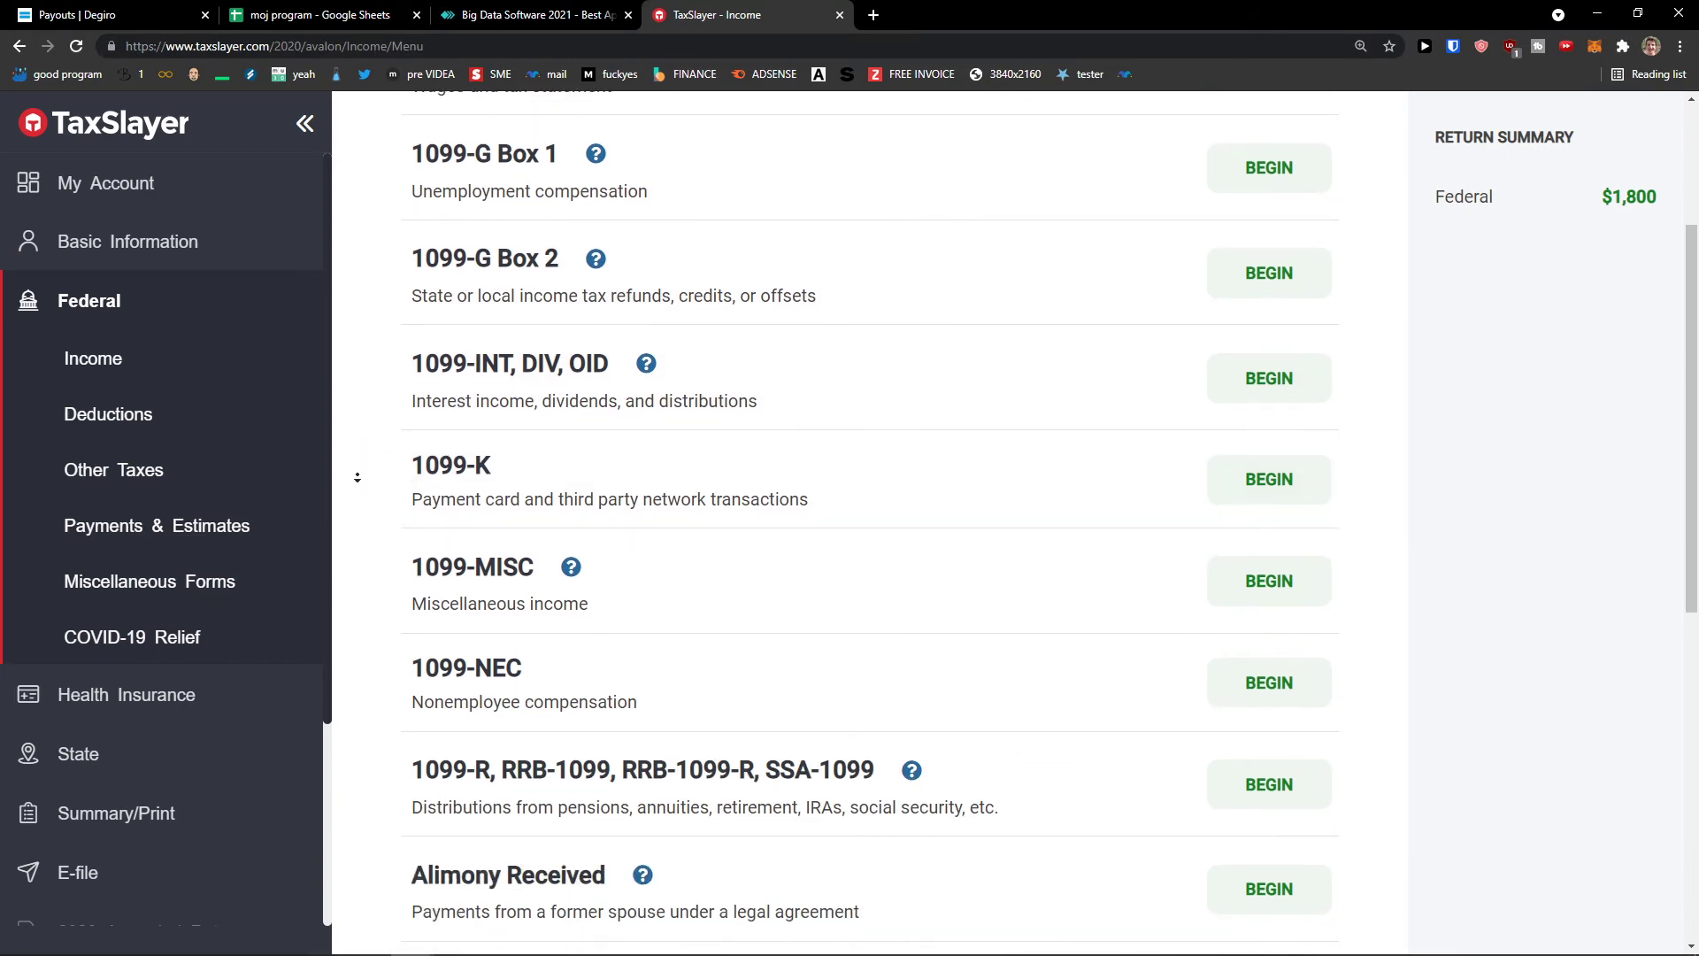
scroll(390, 552, down, 6)
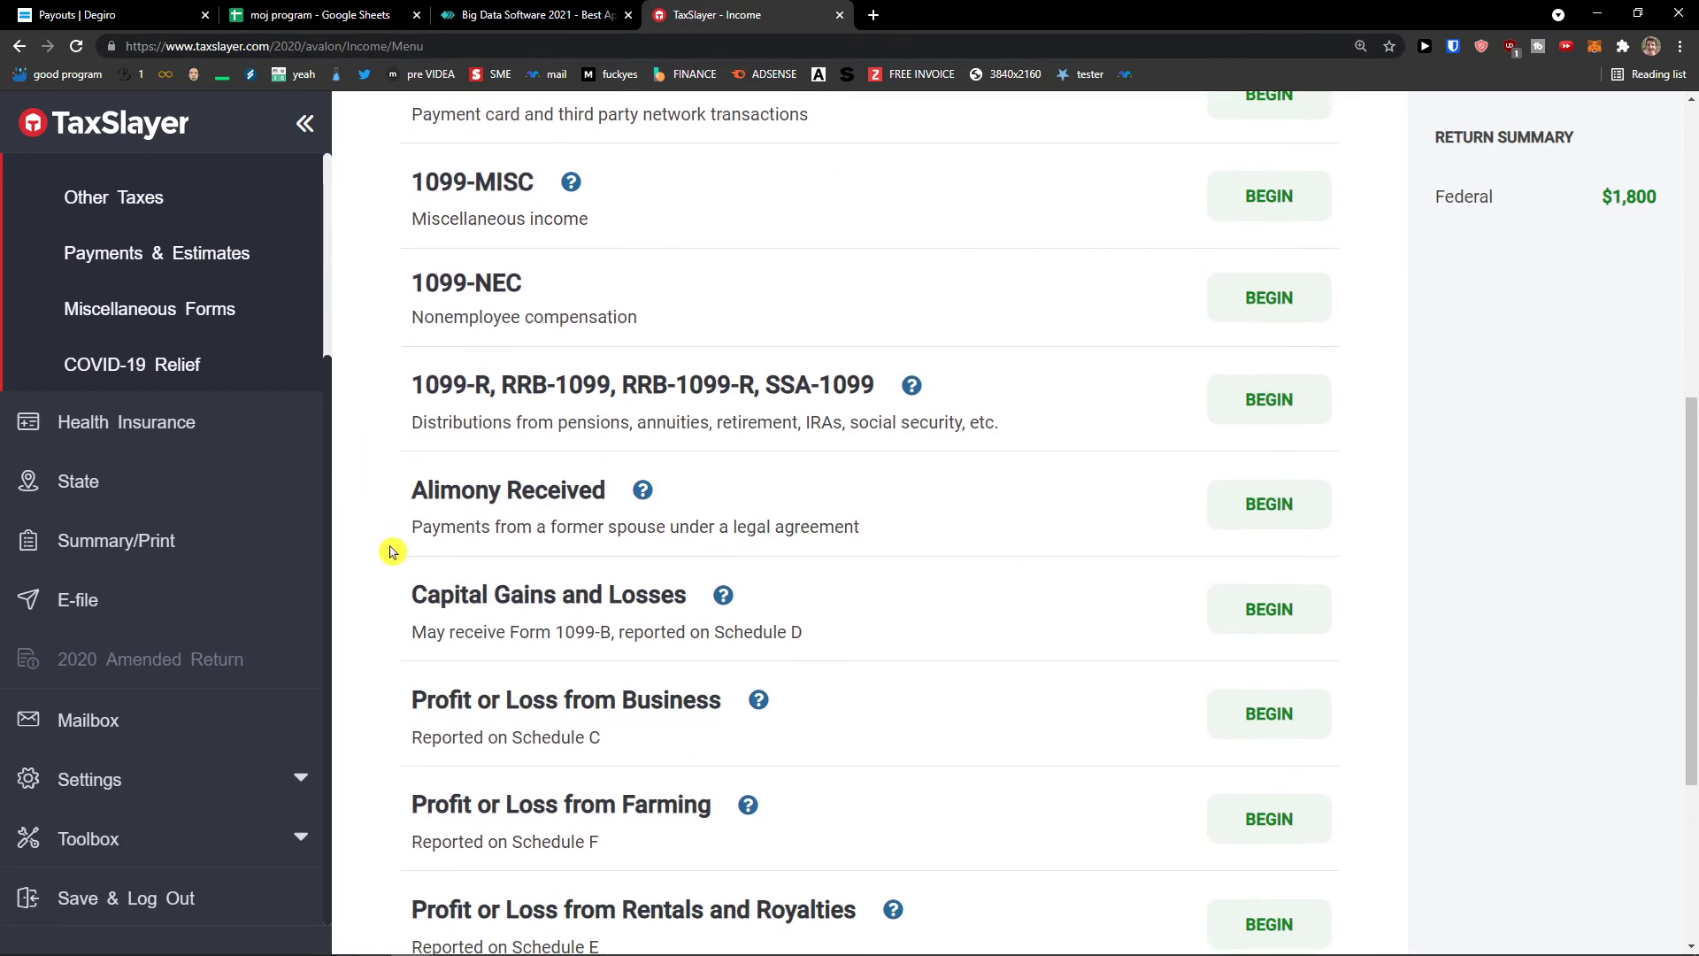
scroll(391, 553, down, 2)
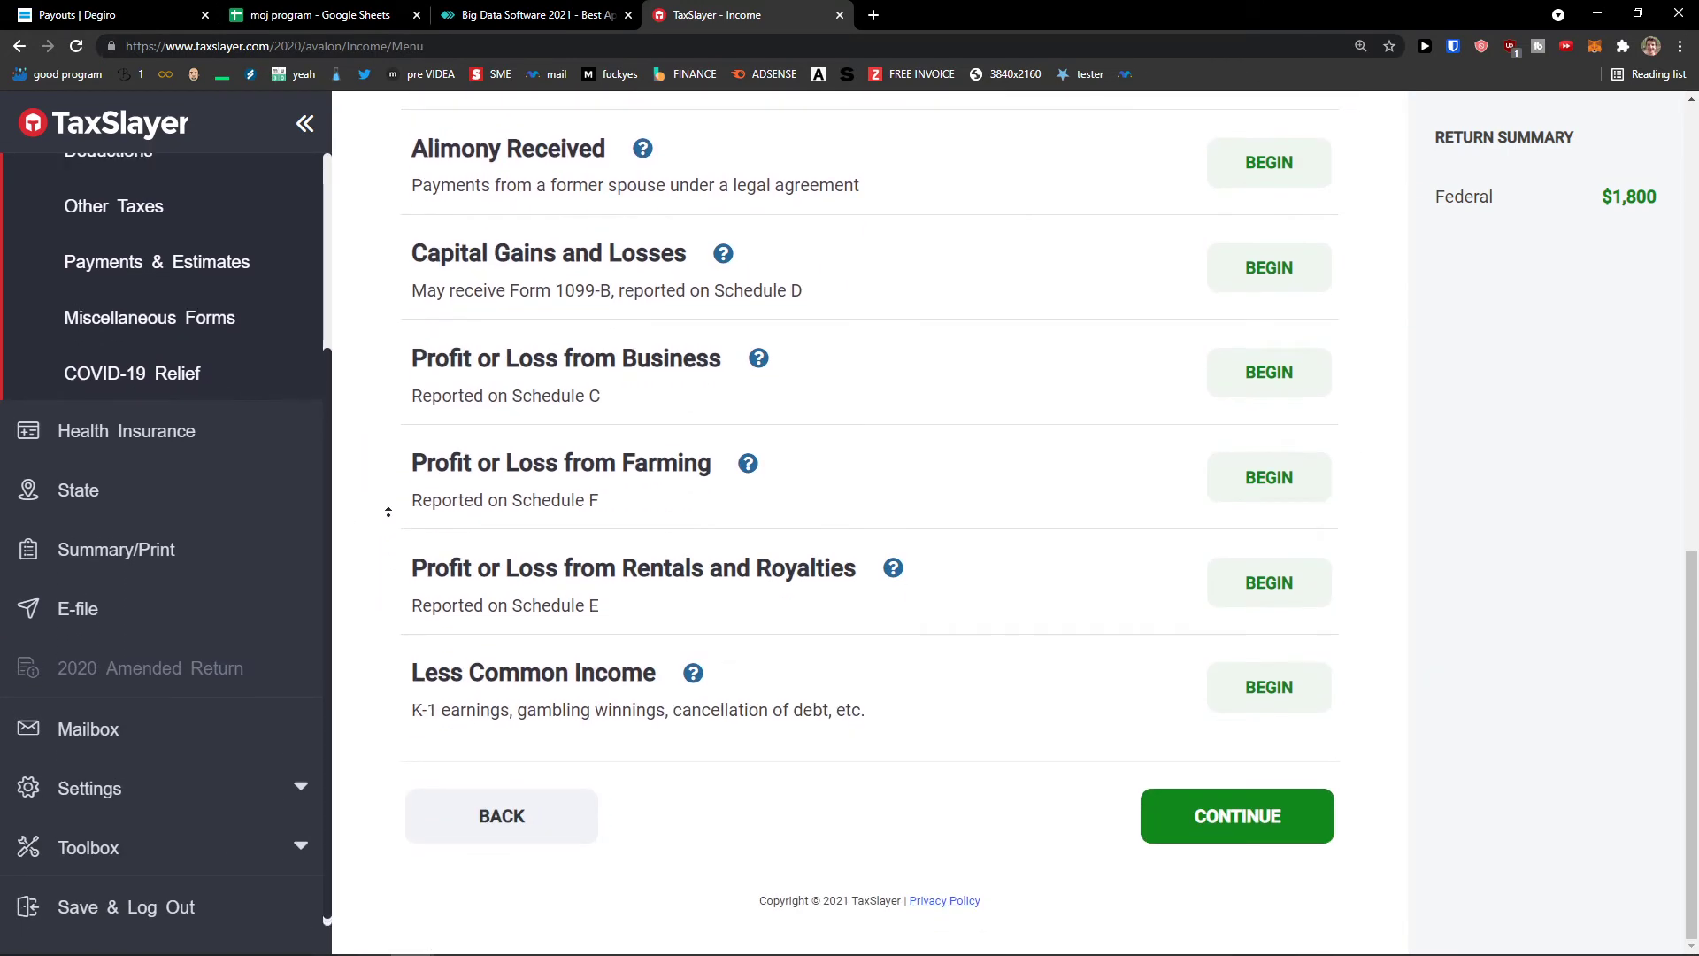
scroll(391, 403, up, 11)
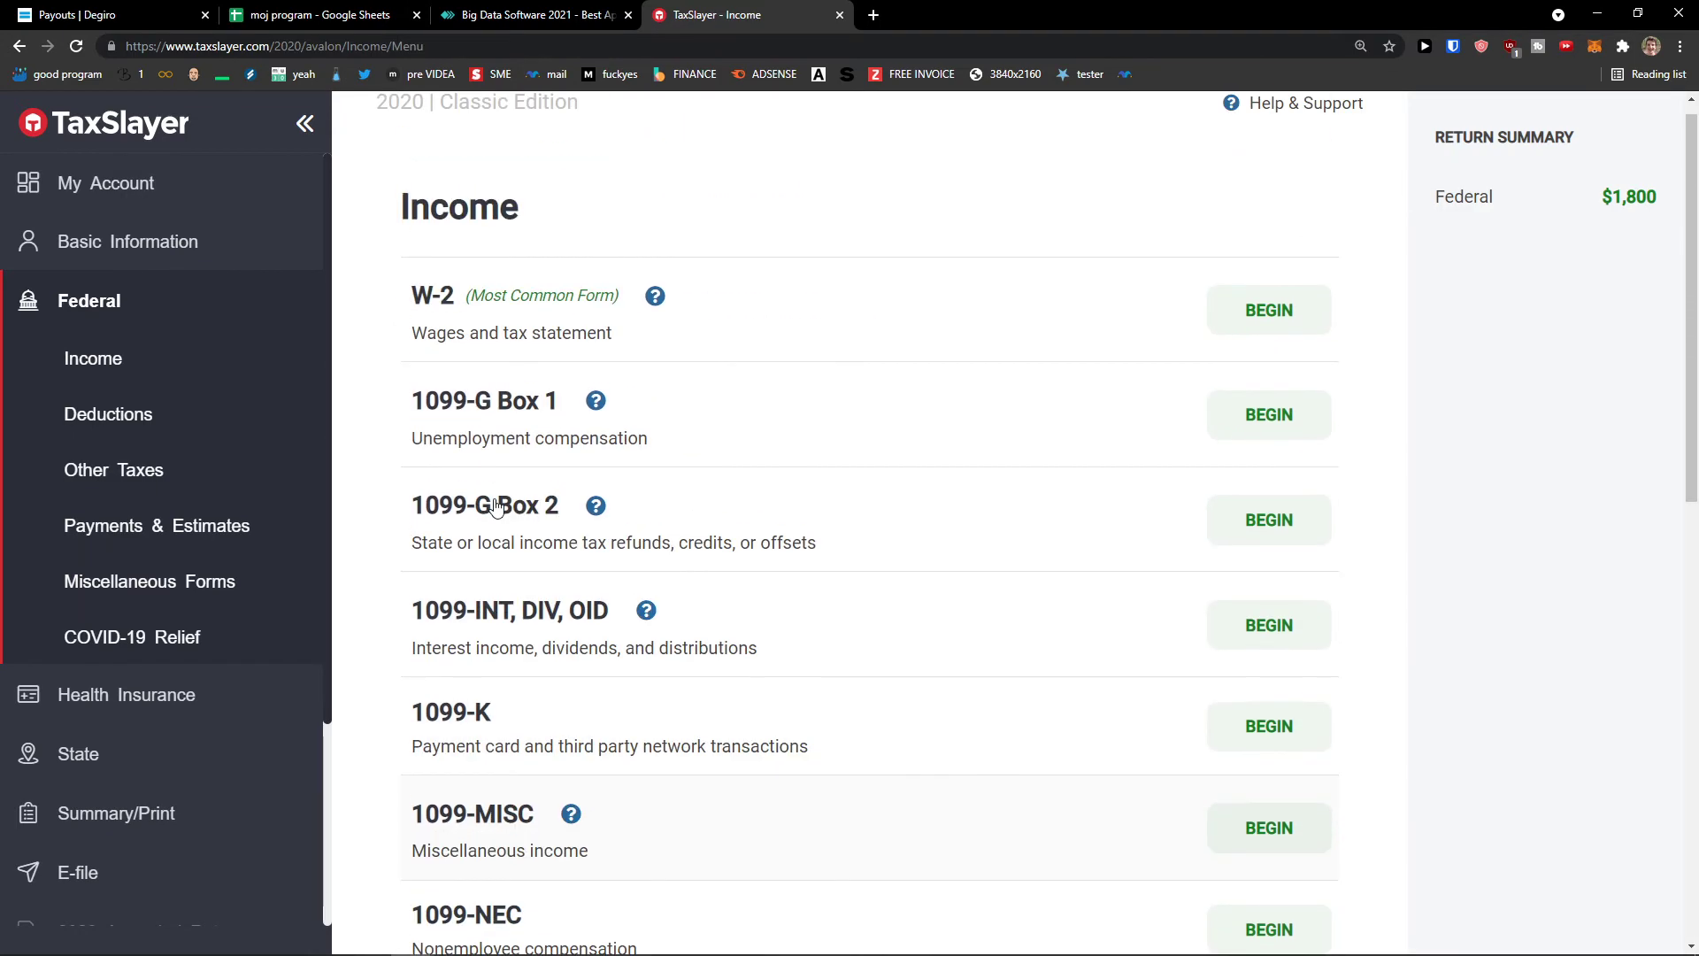
- Visit the Deductions page, then bring up the Other Taxes menu
click(215, 422)
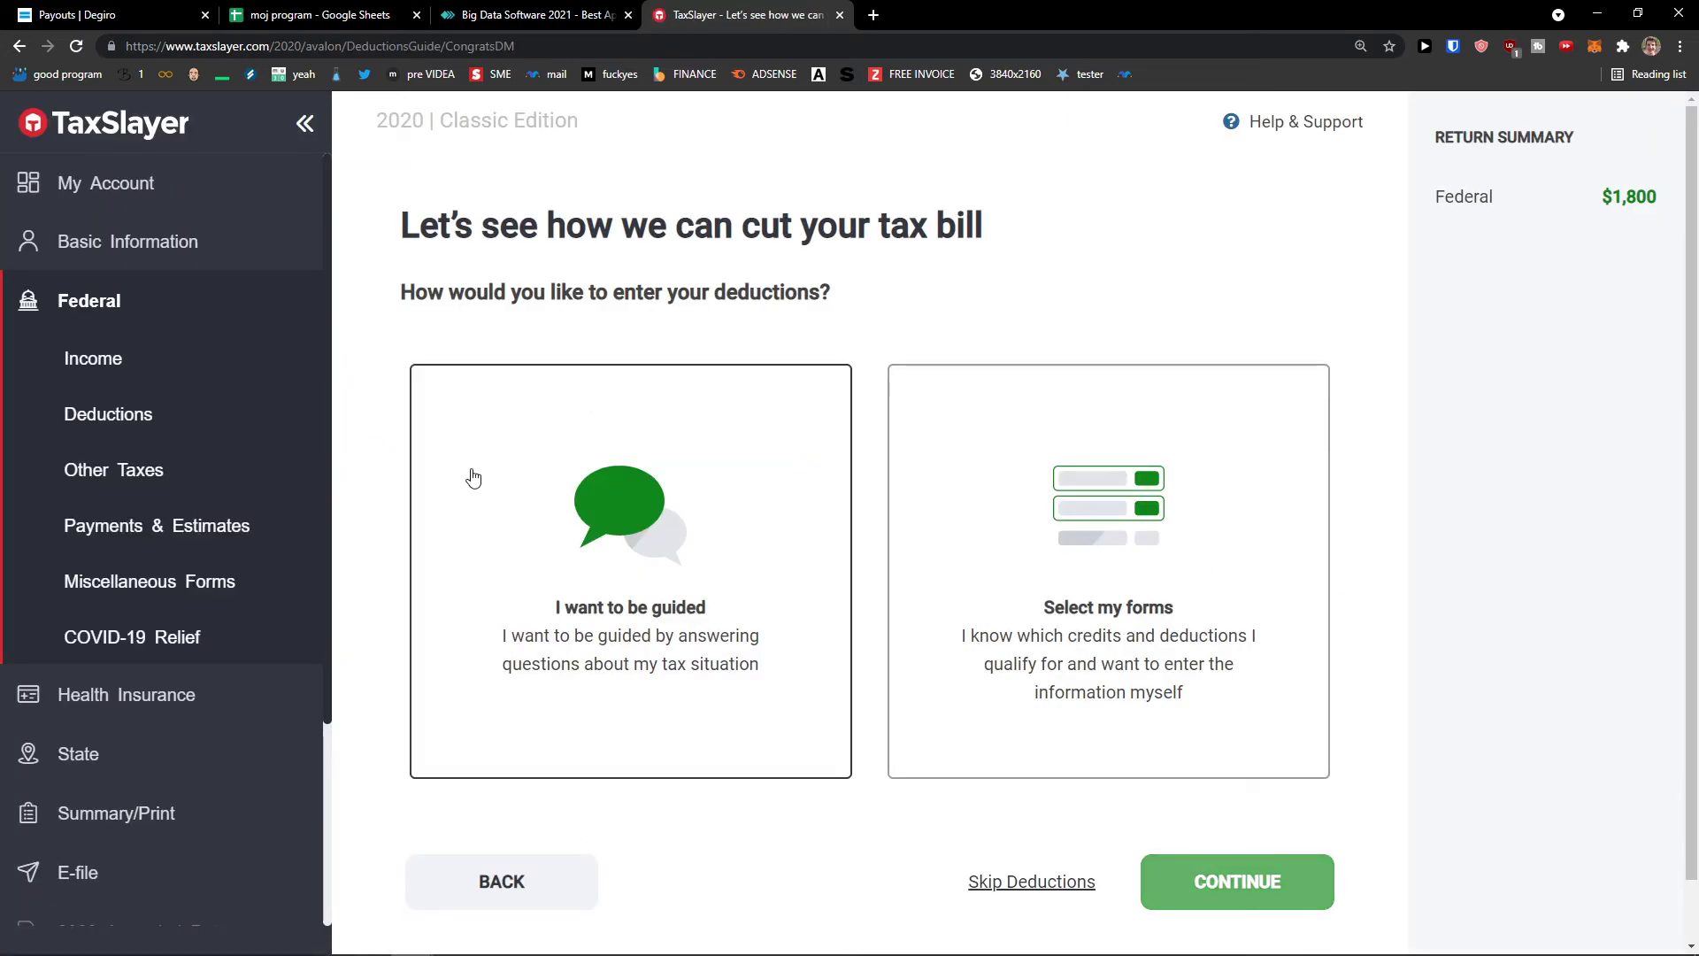
click(877, 18)
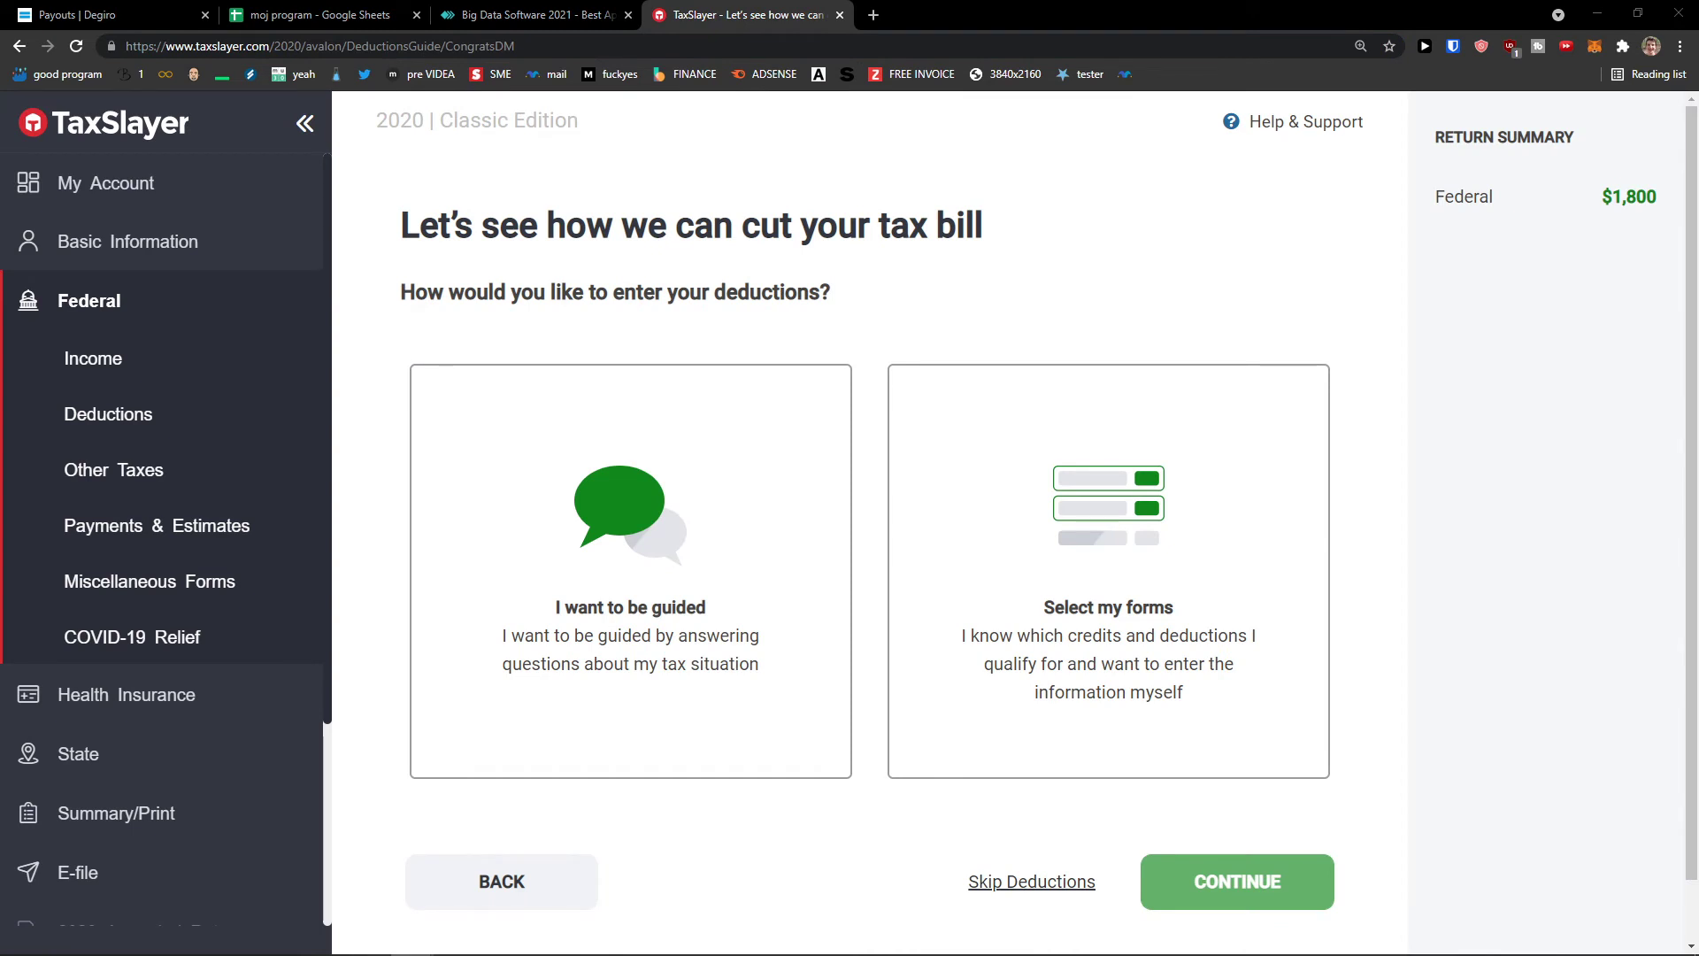
click(154, 474)
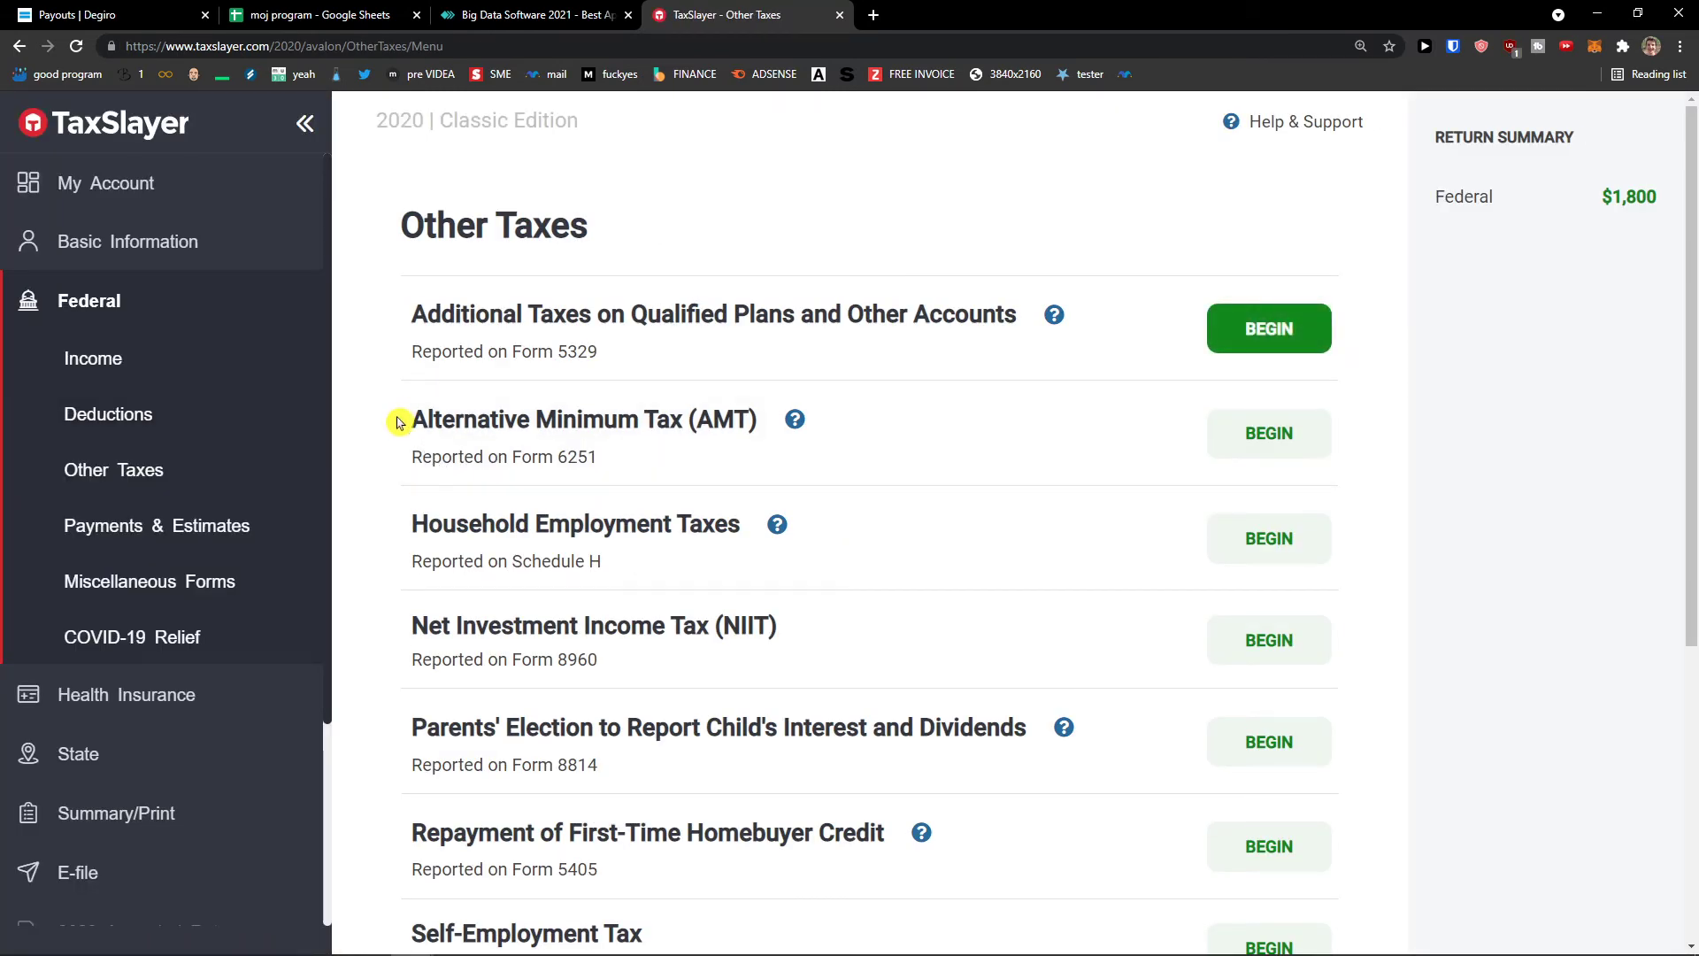
- Find Net Investment Income Tax in Other Taxes and open Form 8960
scroll(397, 423, down, 1)
scroll(392, 451, down, 1)
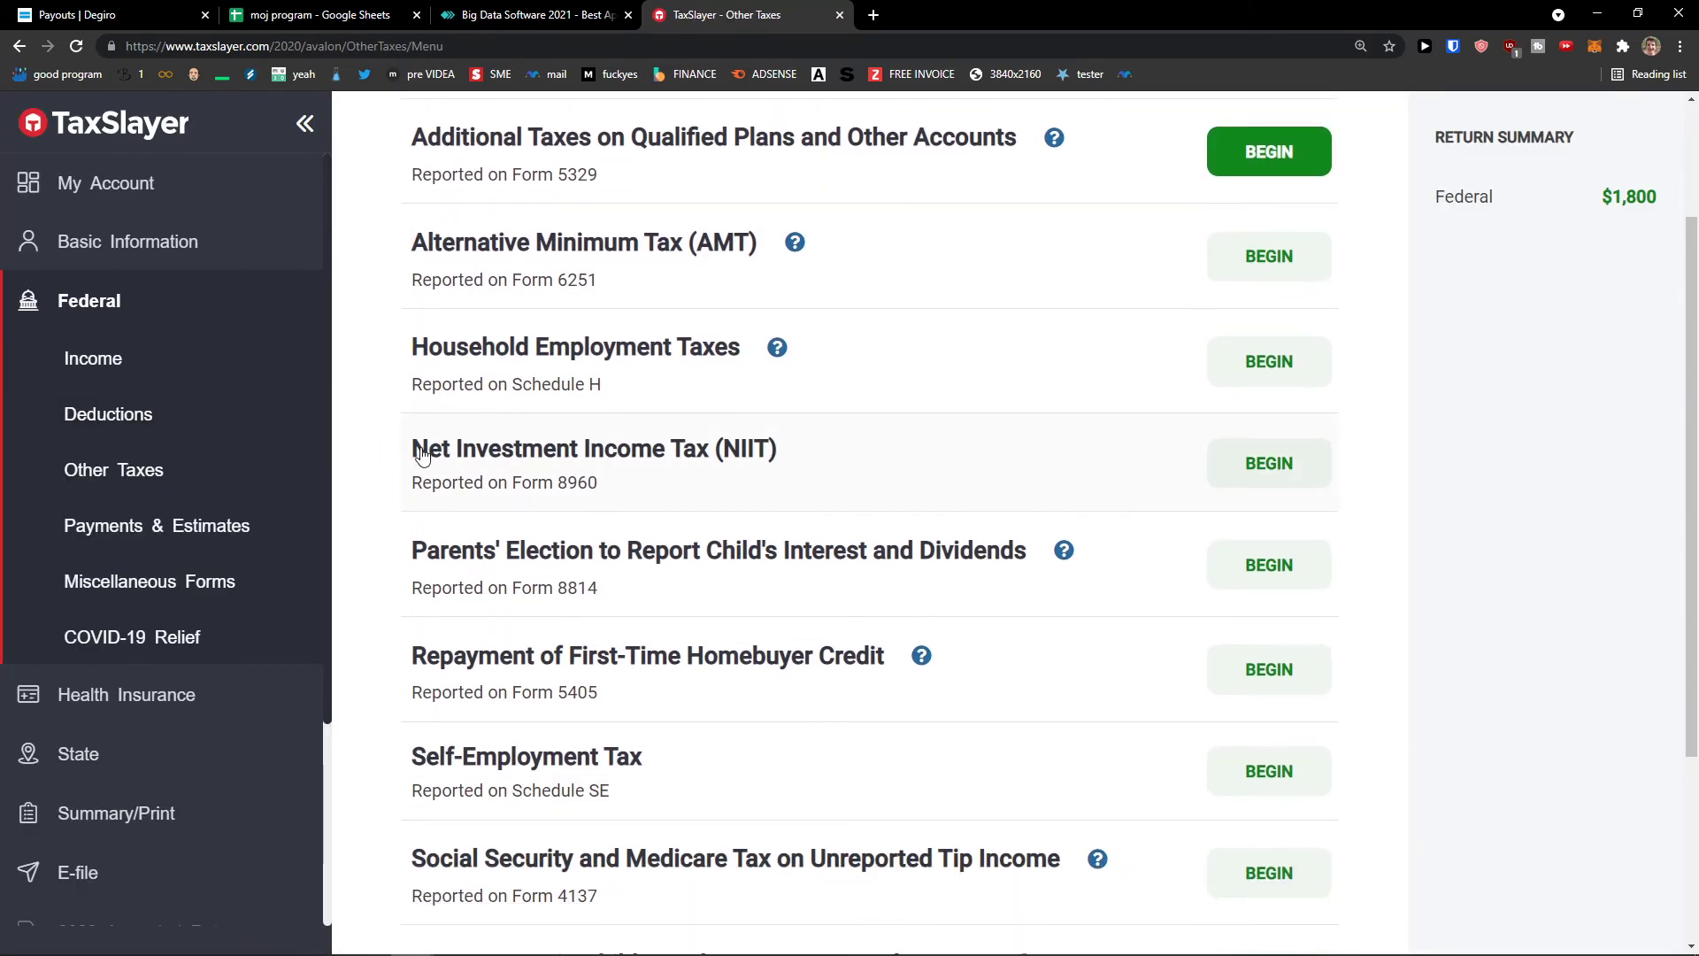
drag(422, 454, 712, 451)
click(440, 451)
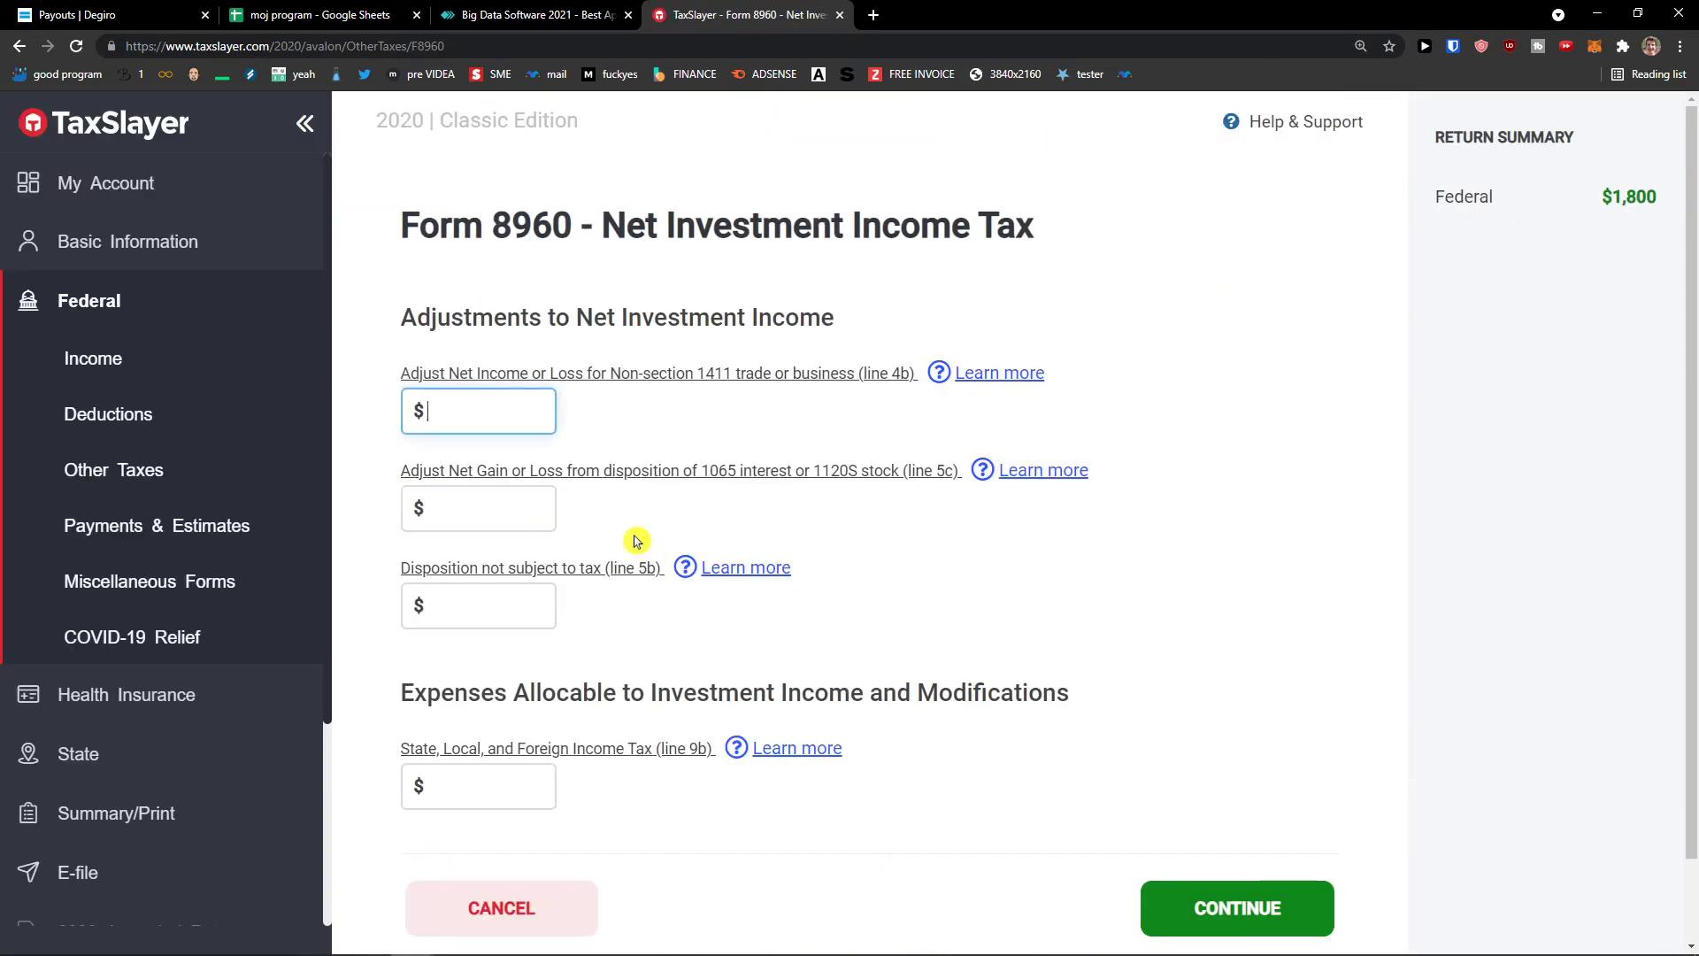
scroll(639, 530, down, 1)
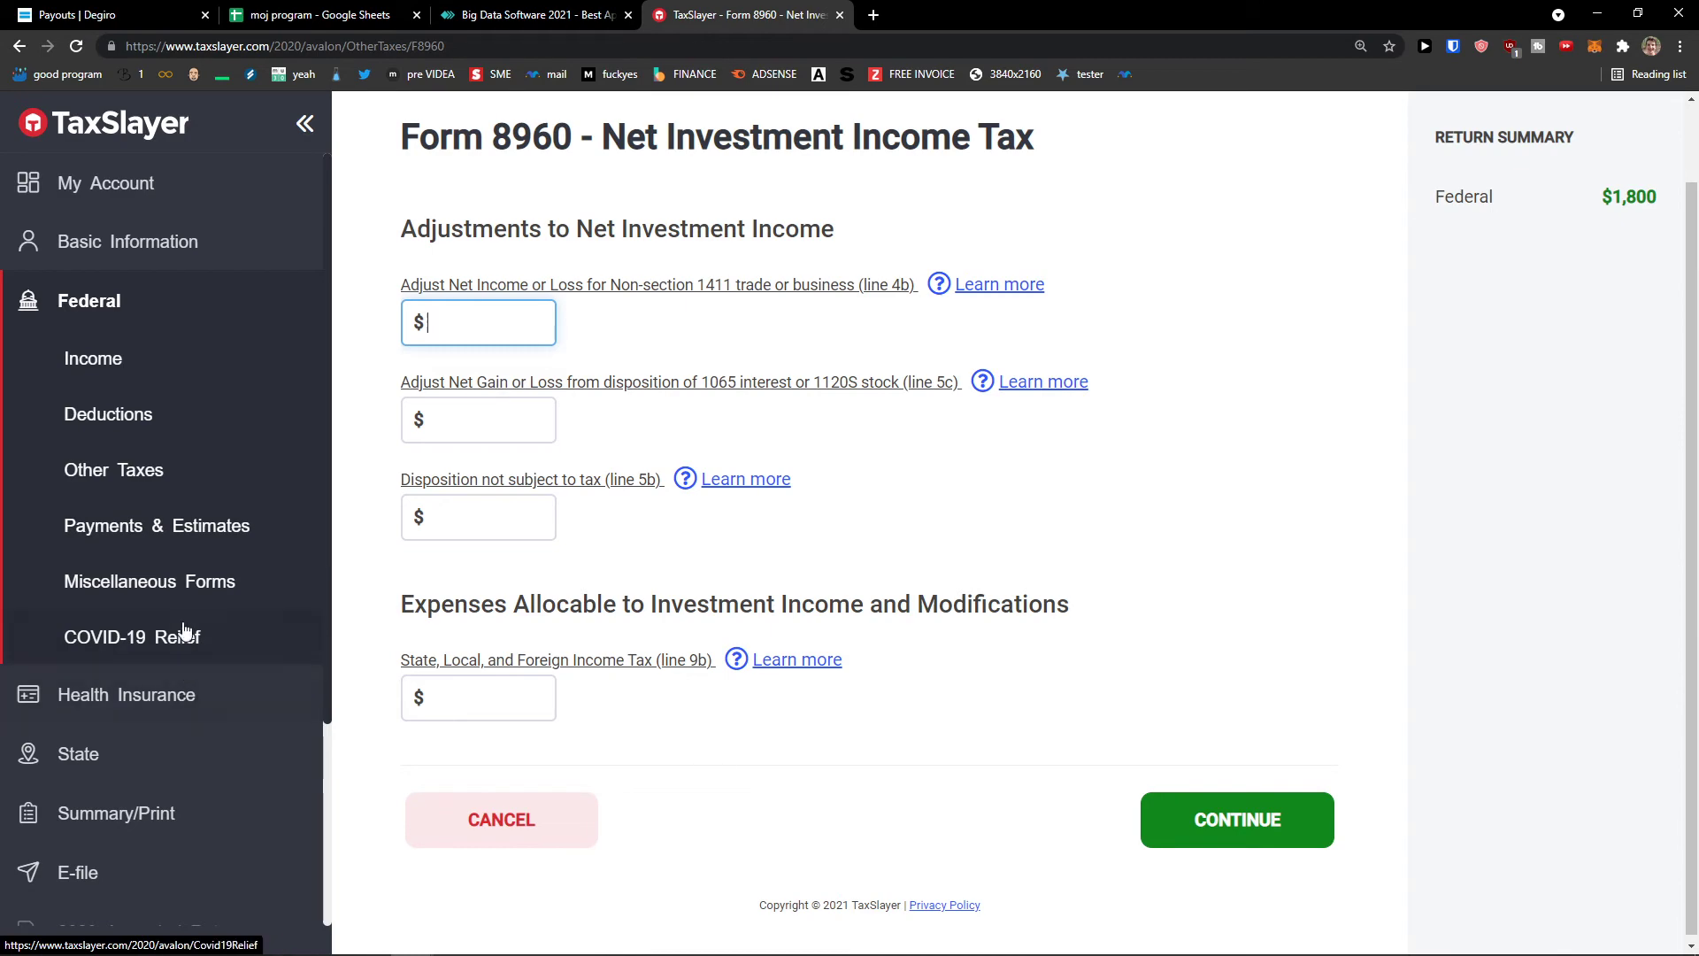
- Look over the Payments & Estimates section
click(207, 550)
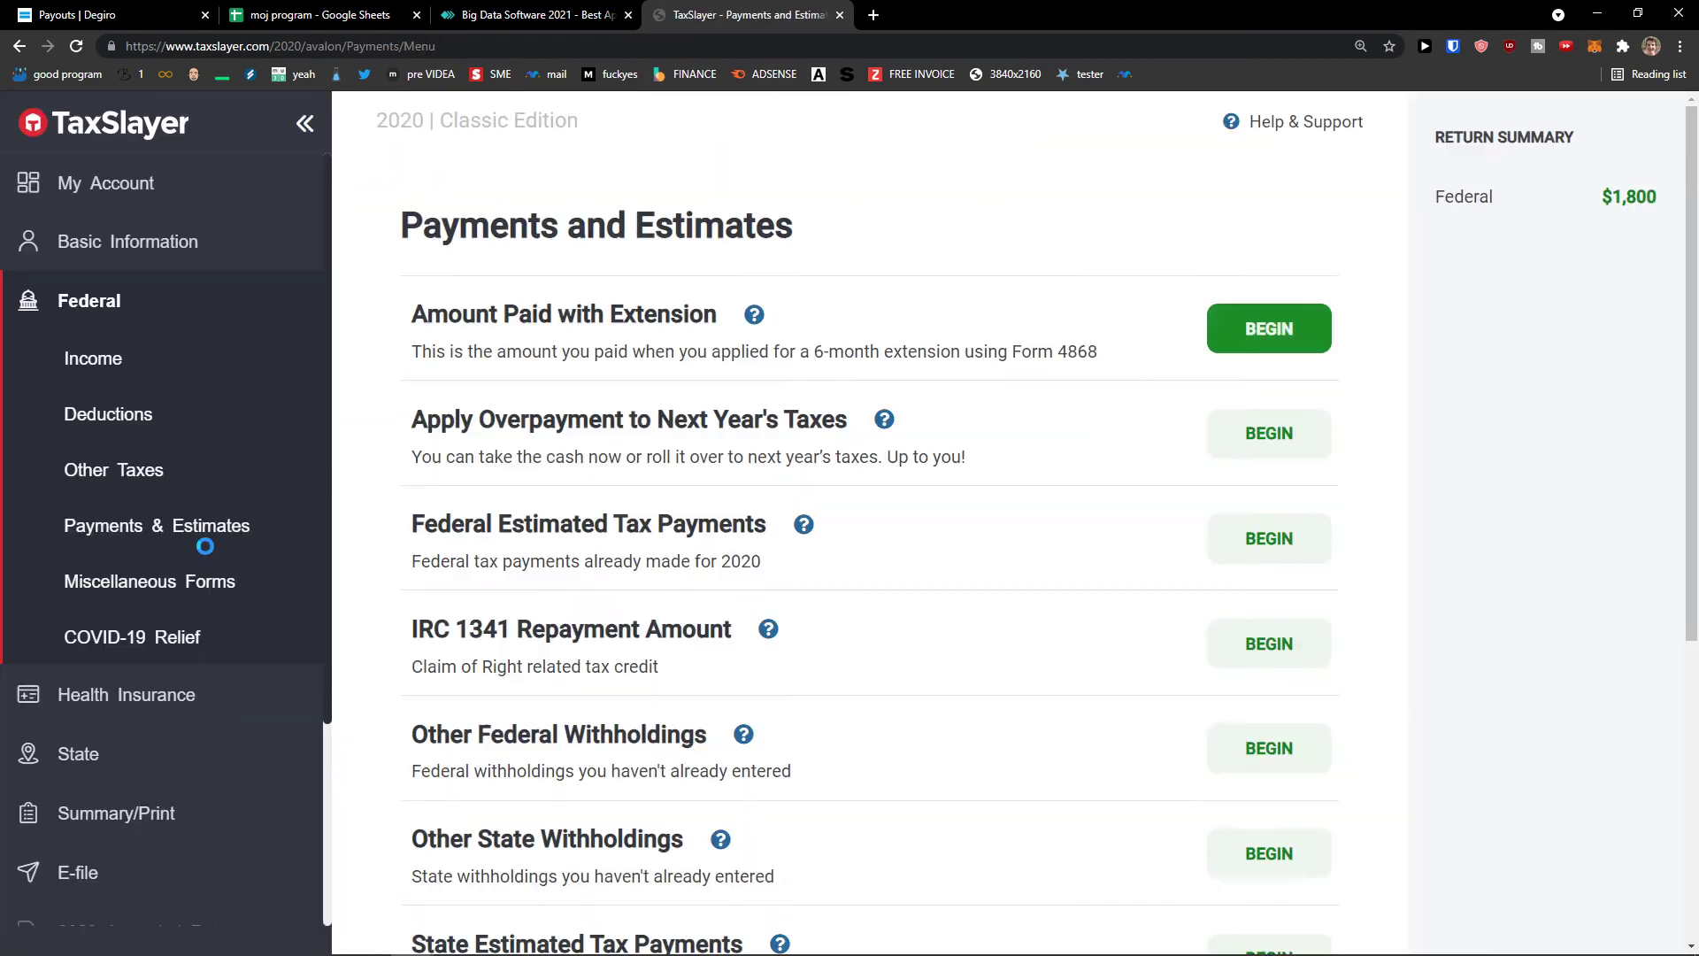
scroll(367, 576, down, 3)
scroll(367, 576, up, 3)
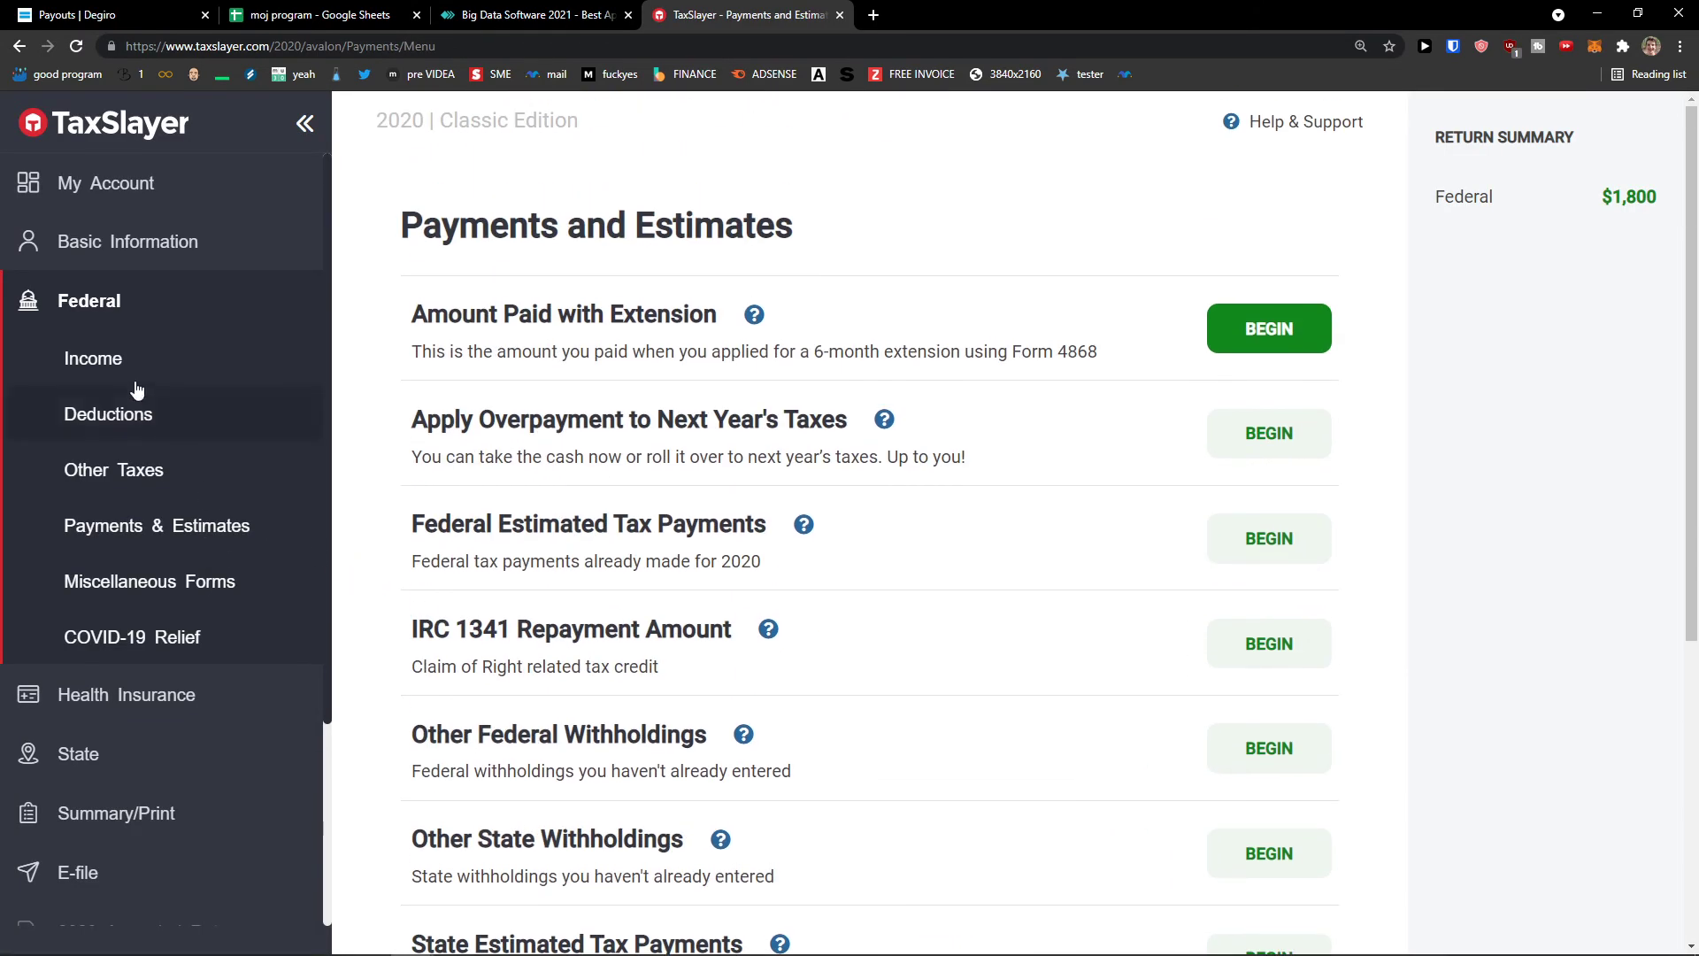
- Go back to the Income forms list, then bring up the Health Insurance Questionnaire
click(136, 378)
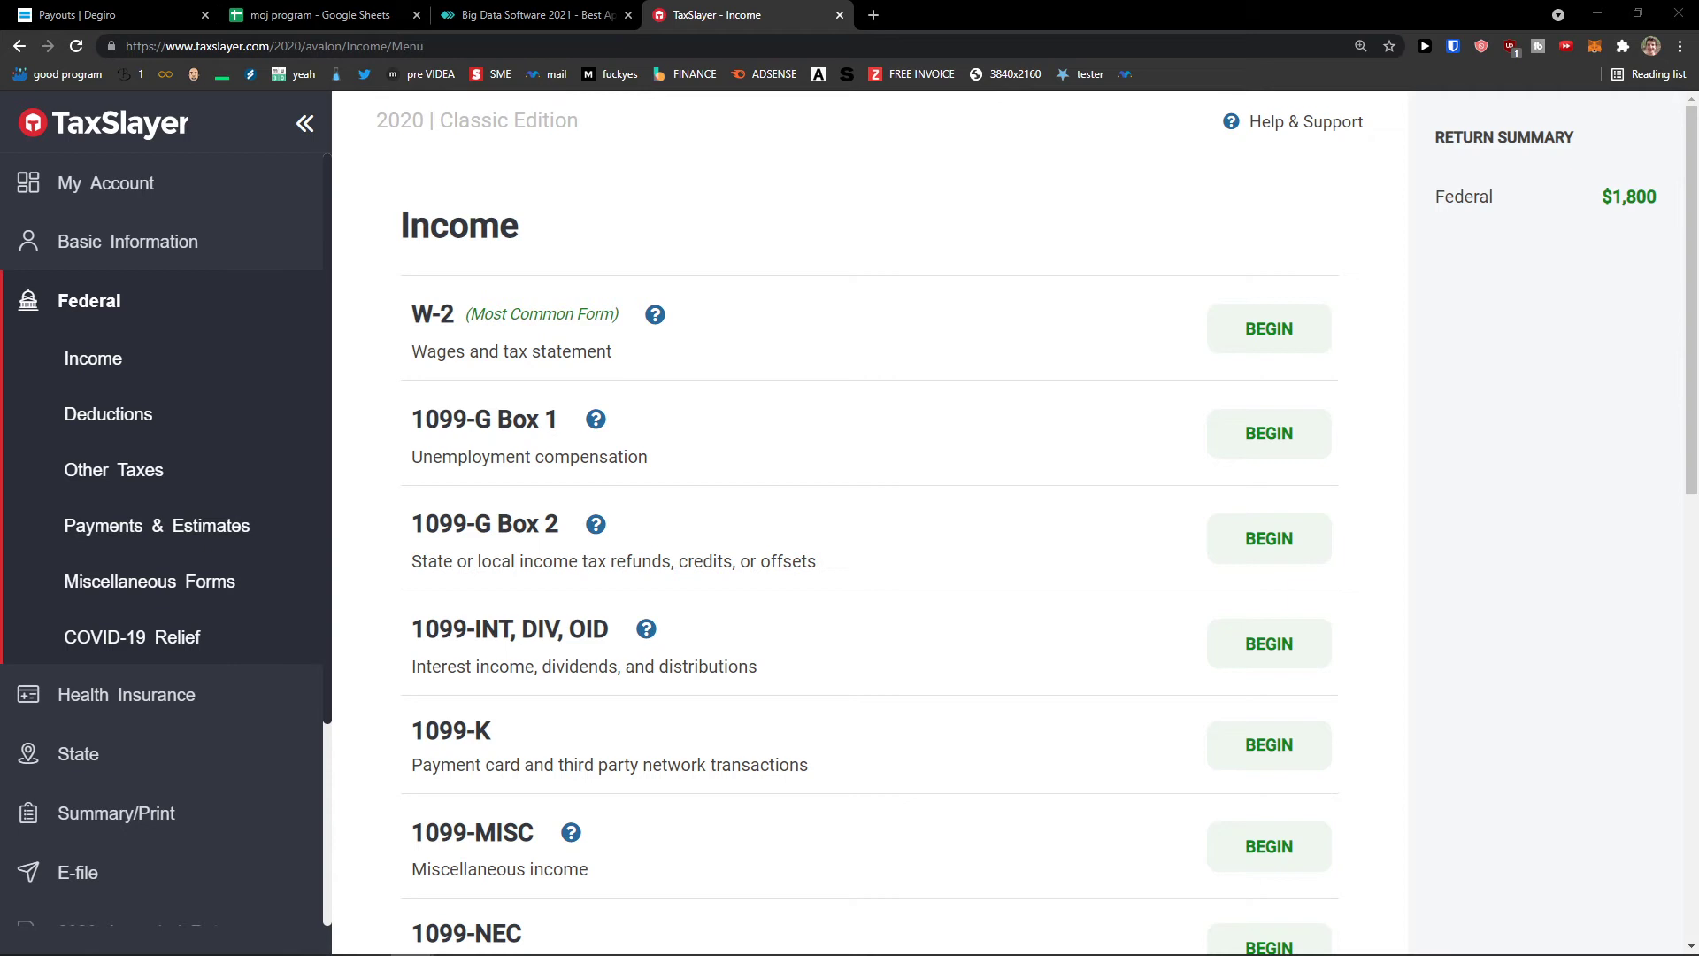
scroll(252, 447, down, 3)
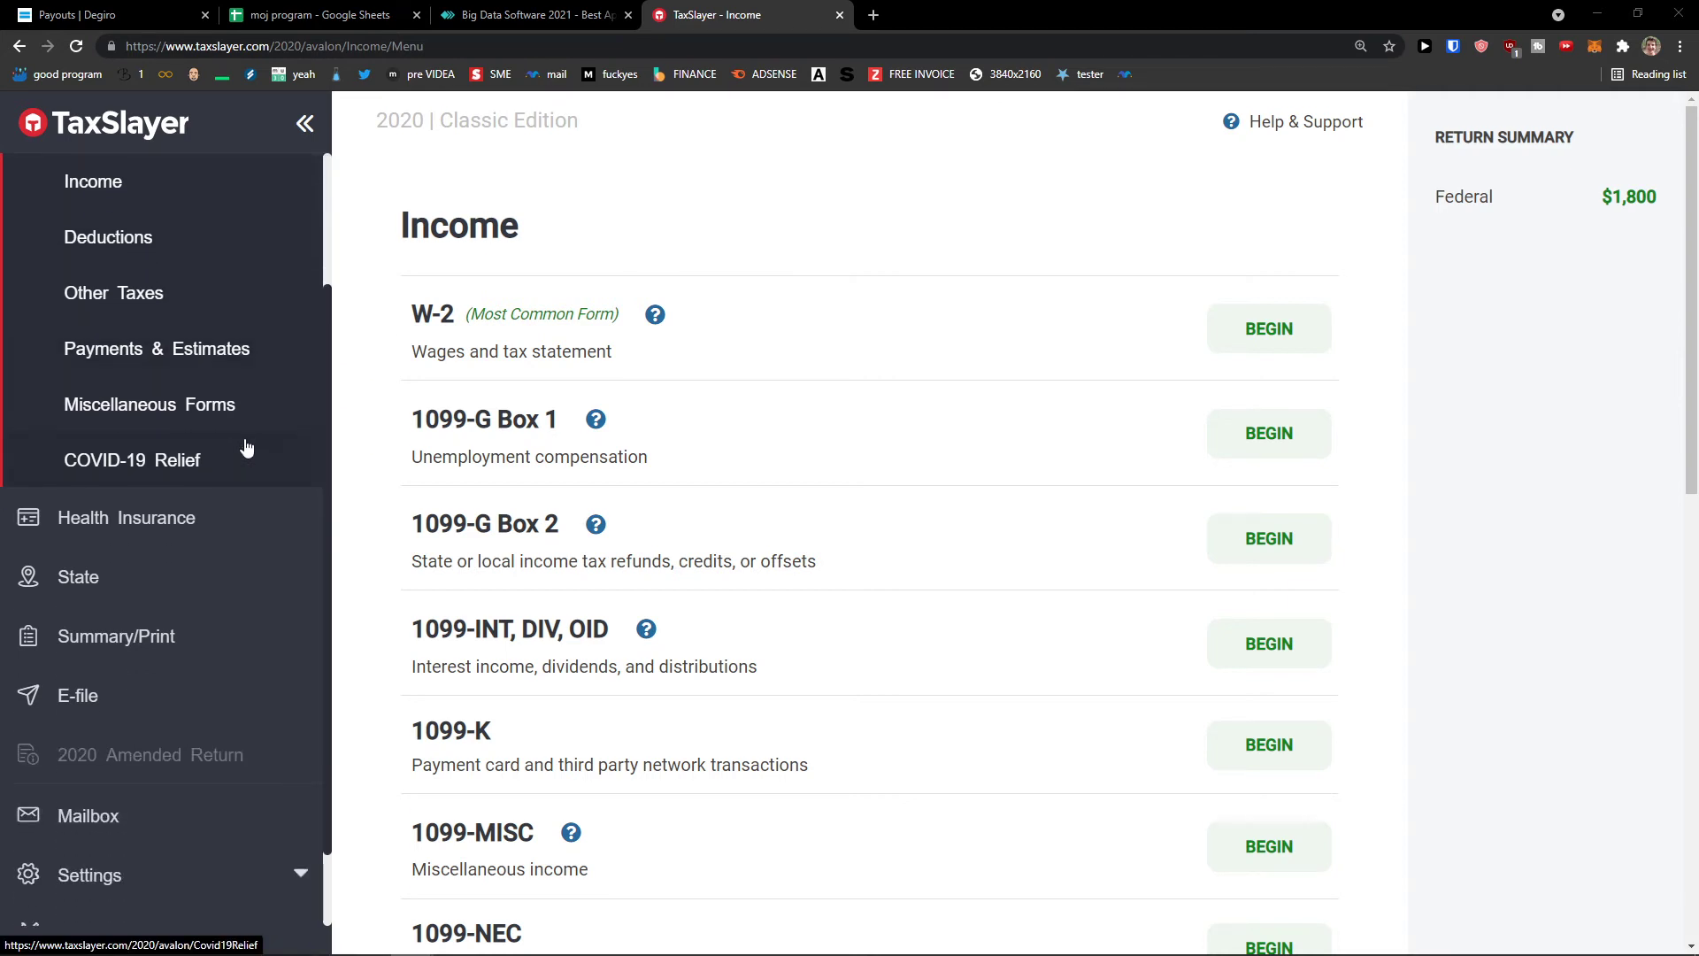
scroll(230, 478, up, 1)
click(217, 511)
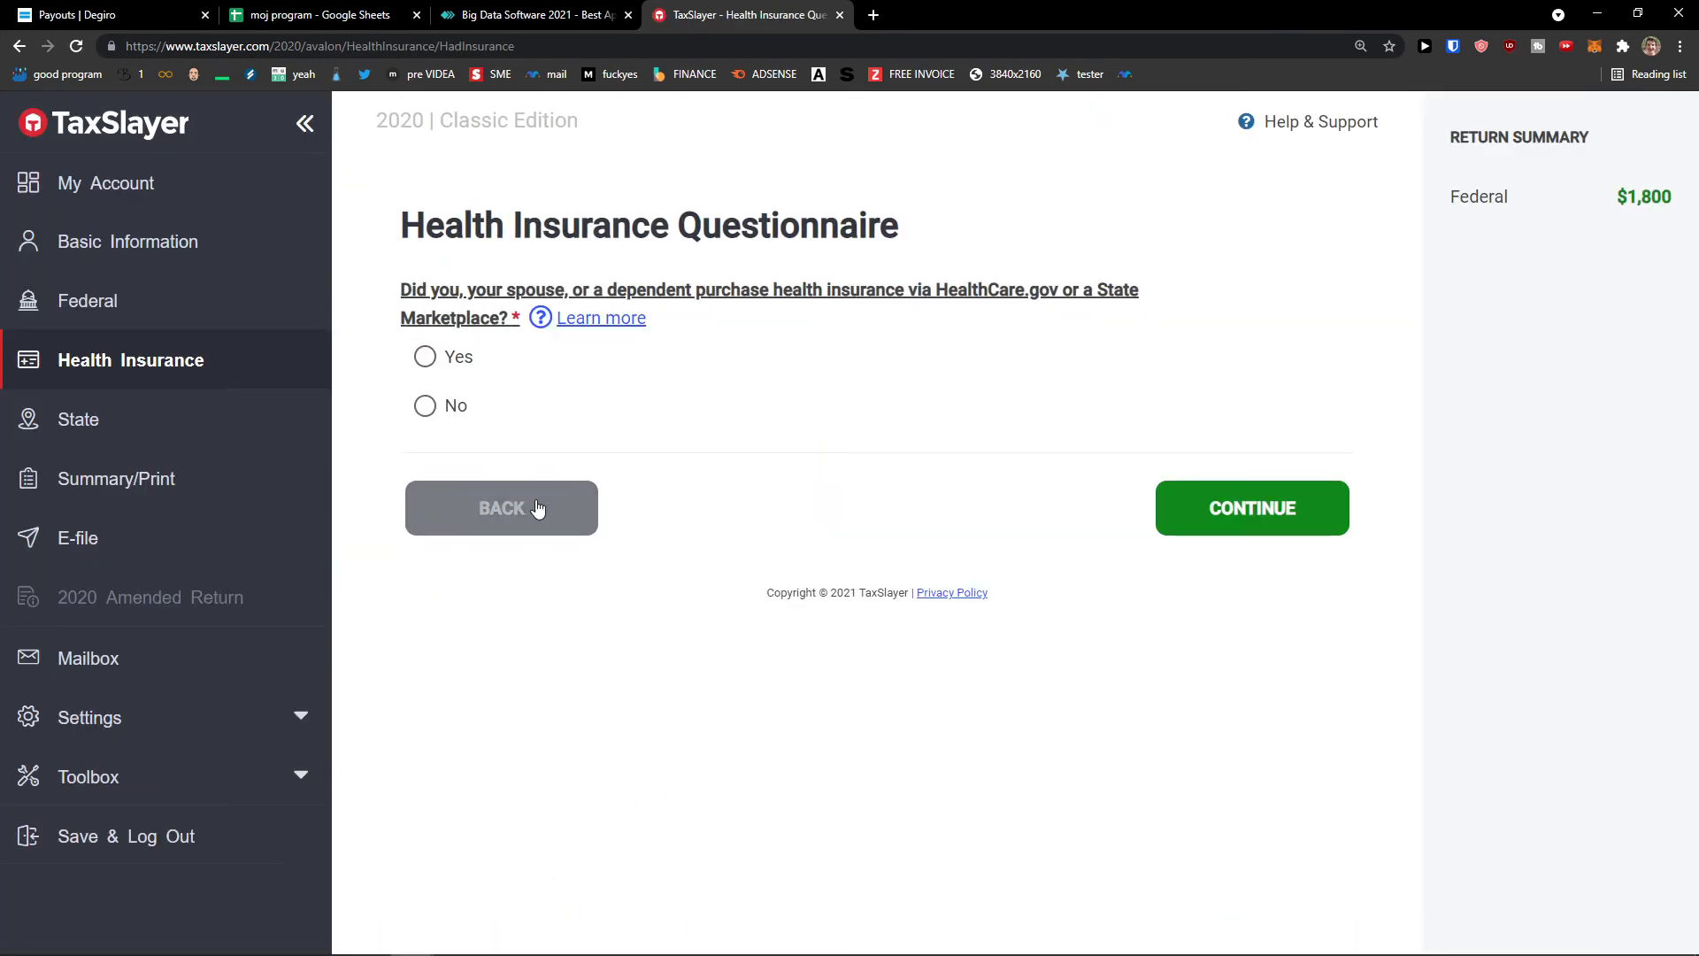
- Answer No to the marketplace coverage question and skip the state return, reaching the $1,800 summary
click(456, 407)
click(1232, 524)
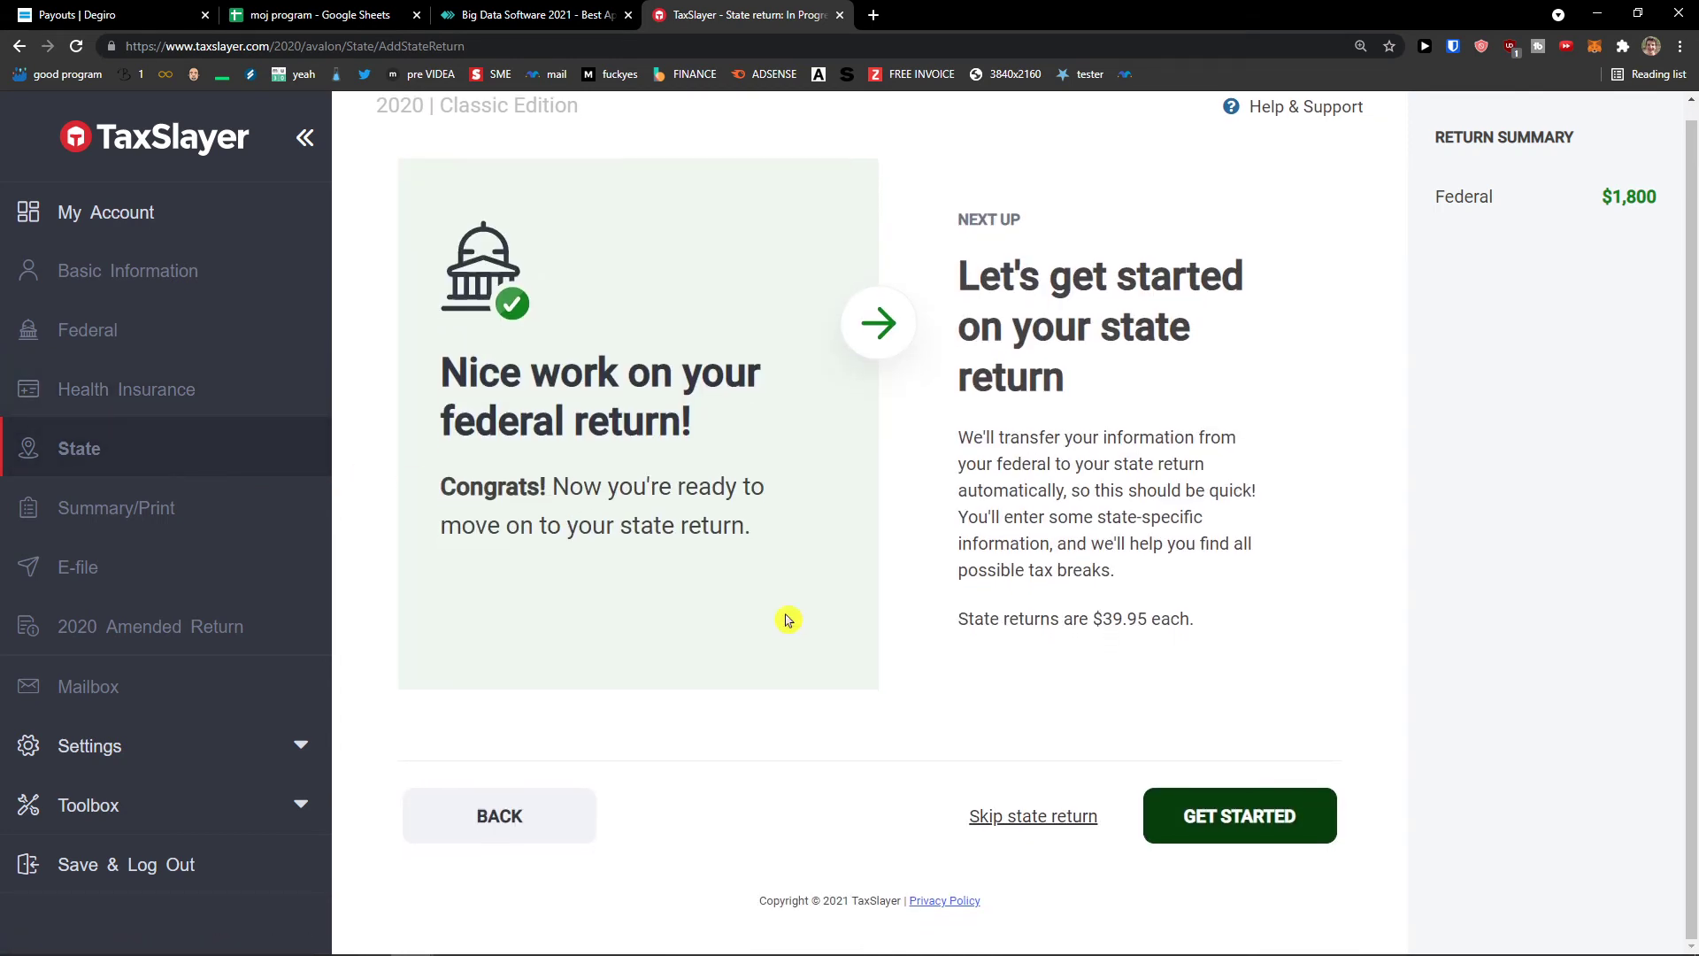
click(1009, 819)
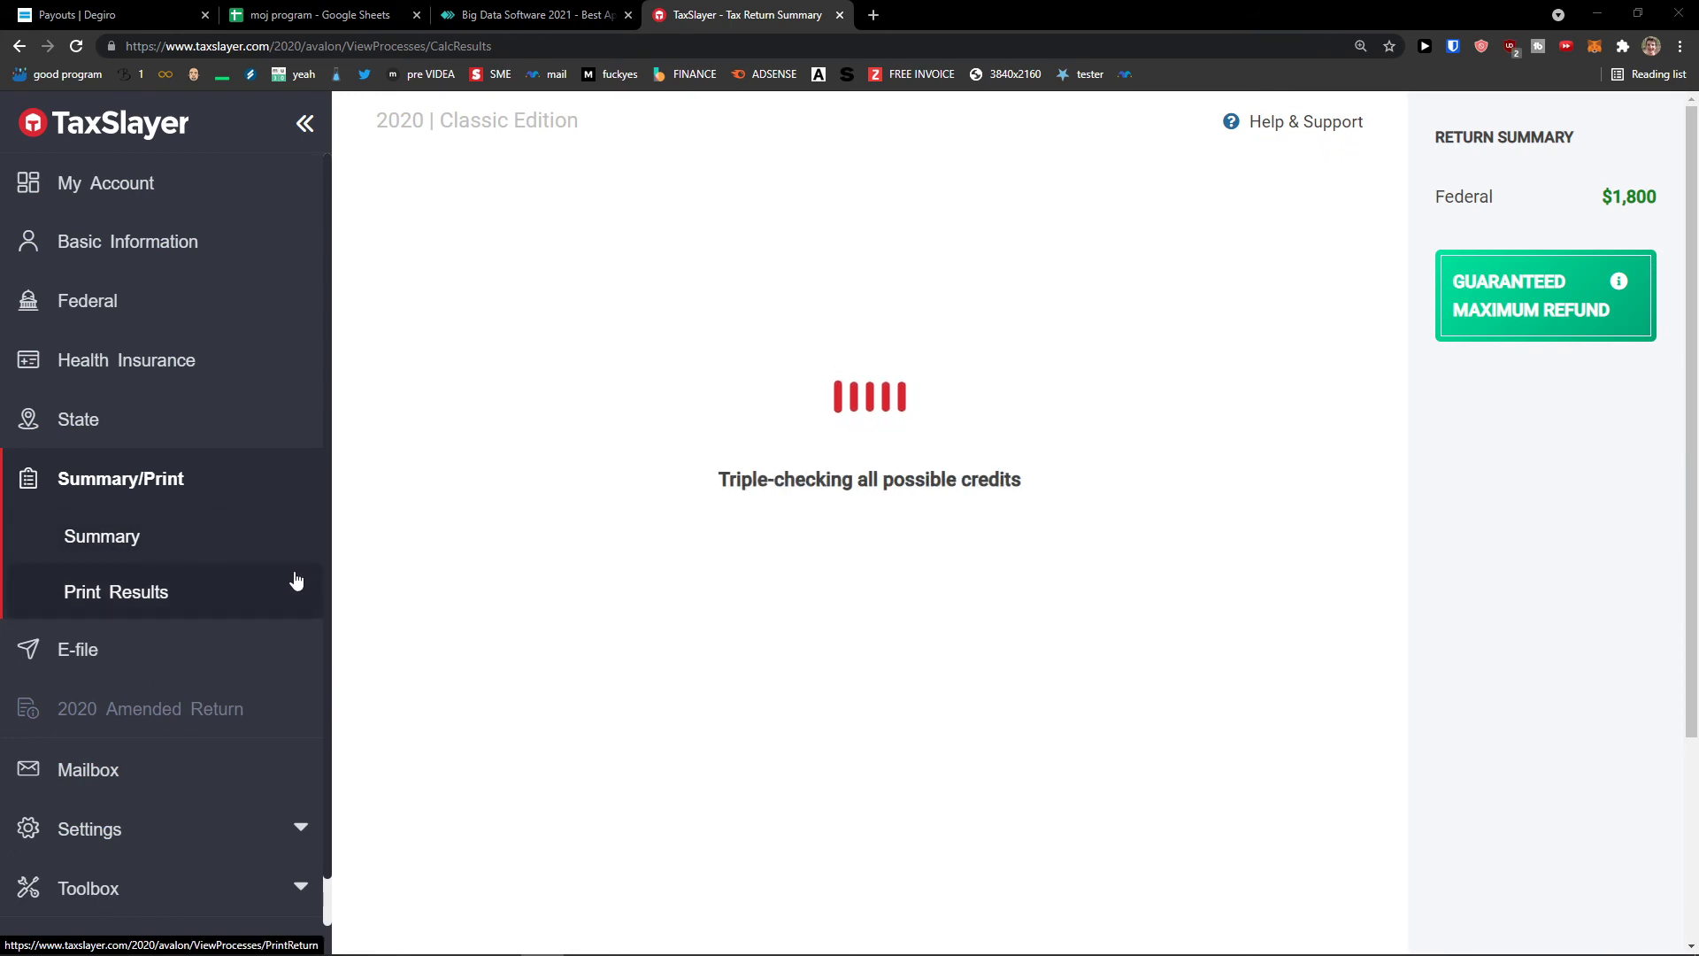
scroll(279, 588, down, 1)
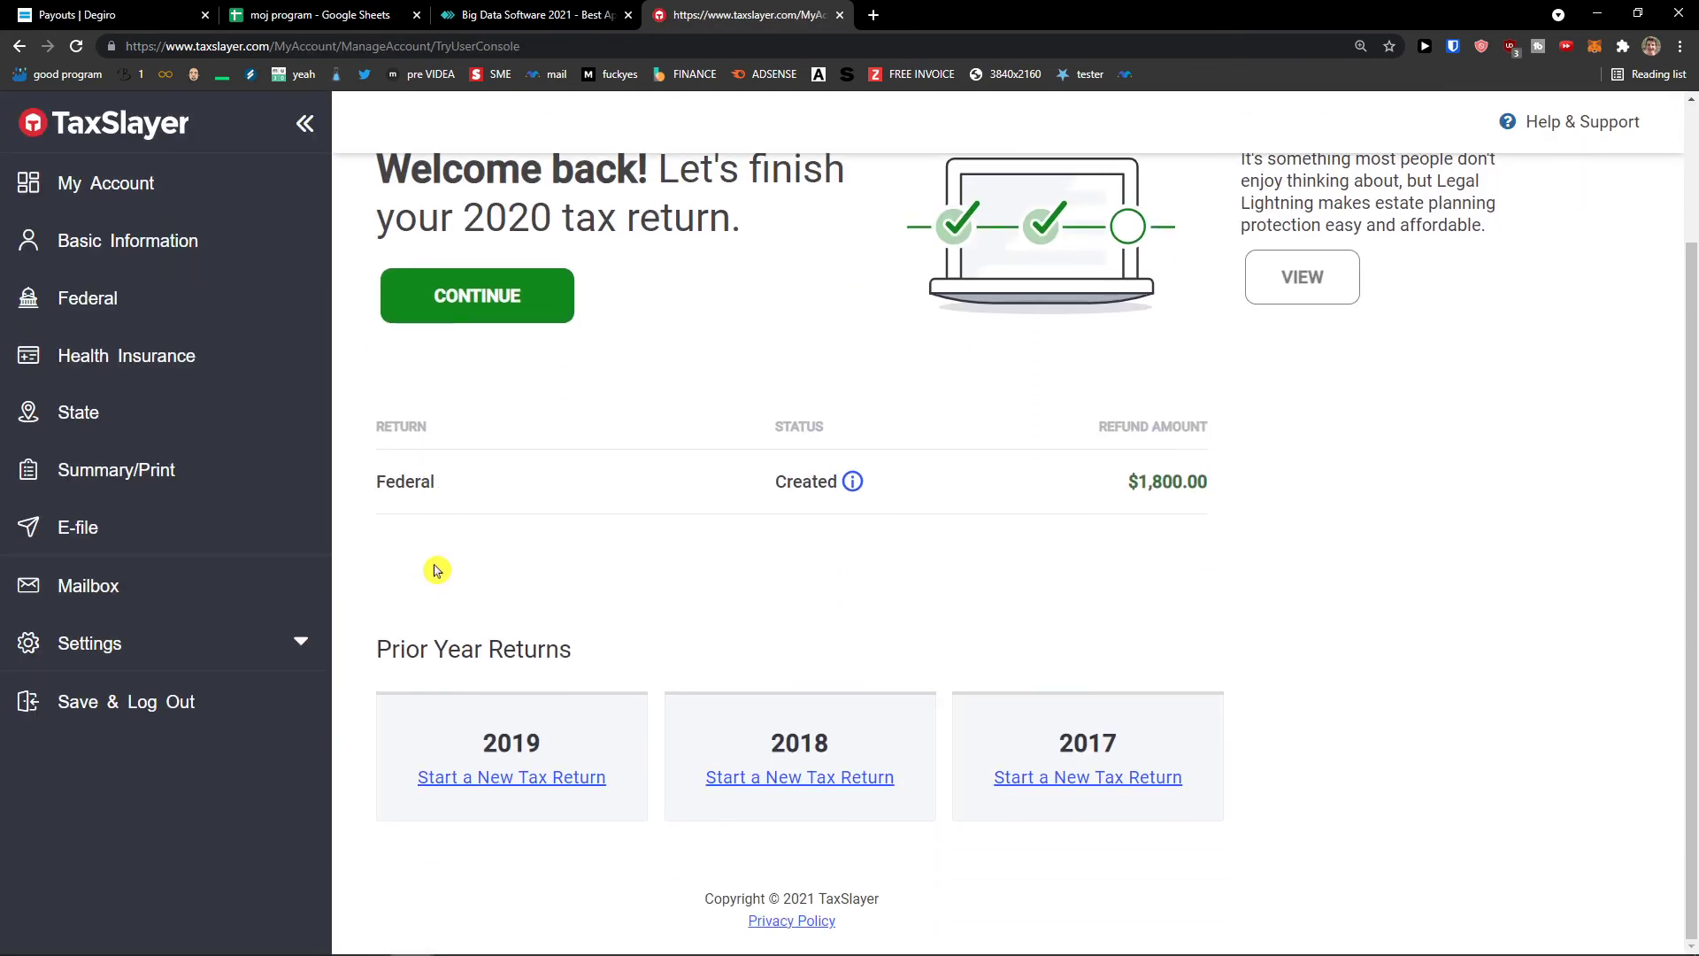
- Reopen the 2020 return and show the federal Income forms list starting with W-2 and 1099-G
scroll(470, 558, down, 2)
scroll(826, 774, down, 2)
scroll(804, 782, up, 4)
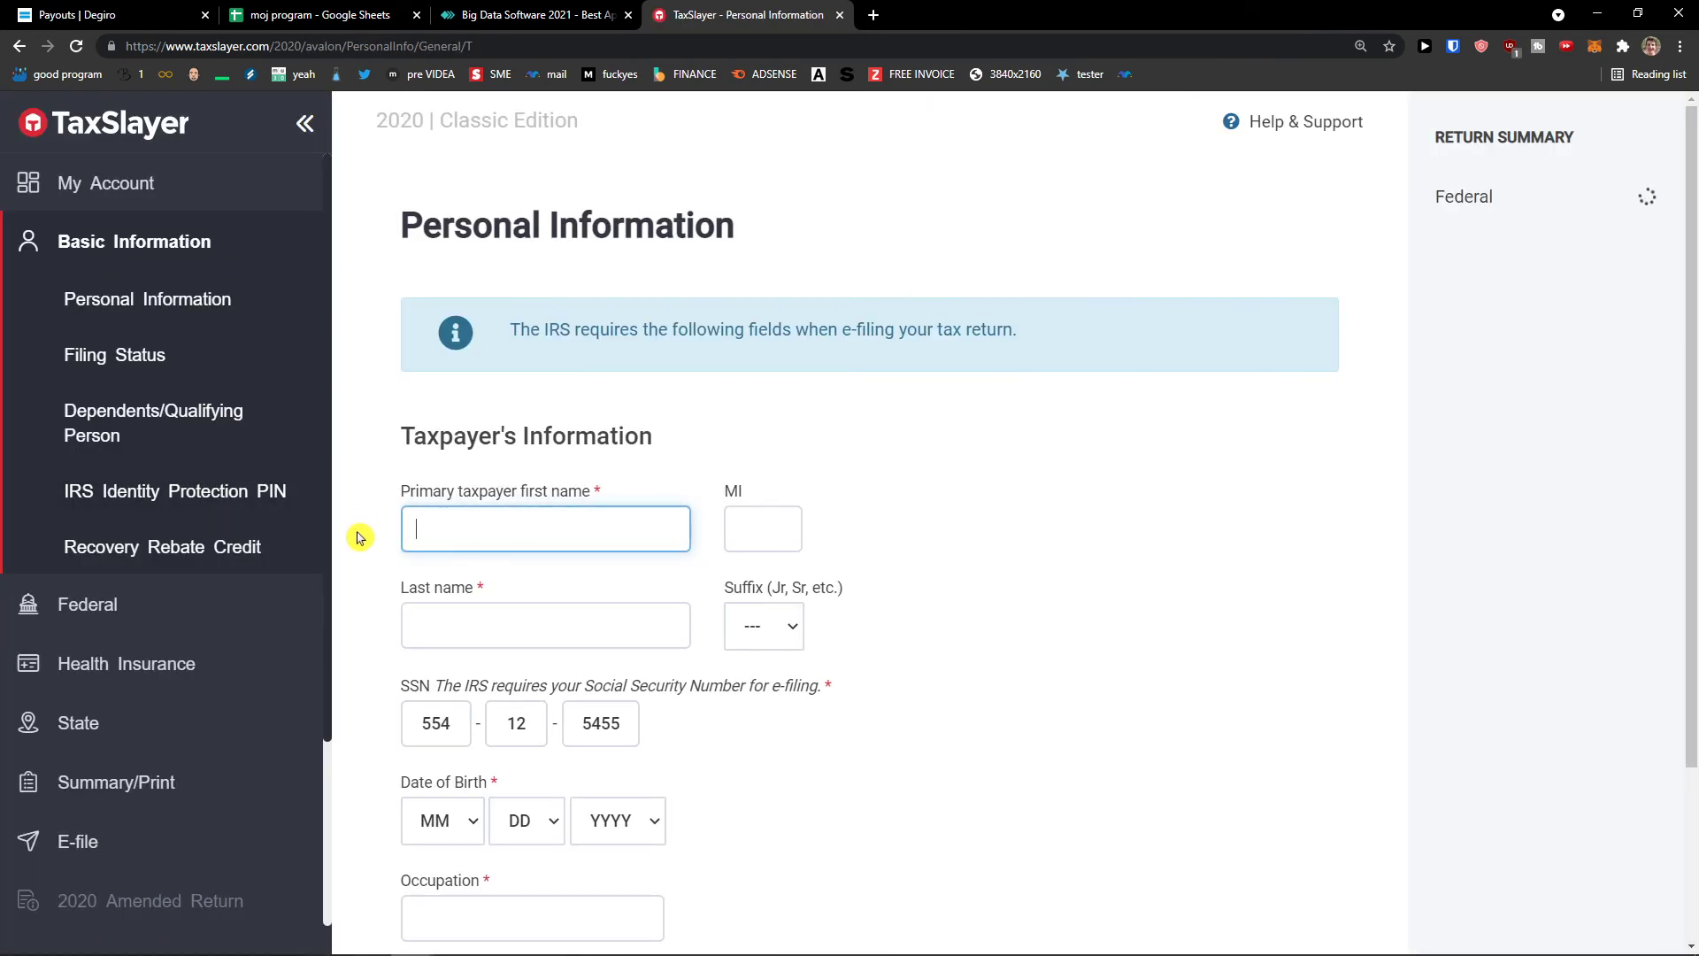
scroll(221, 578, down, 3)
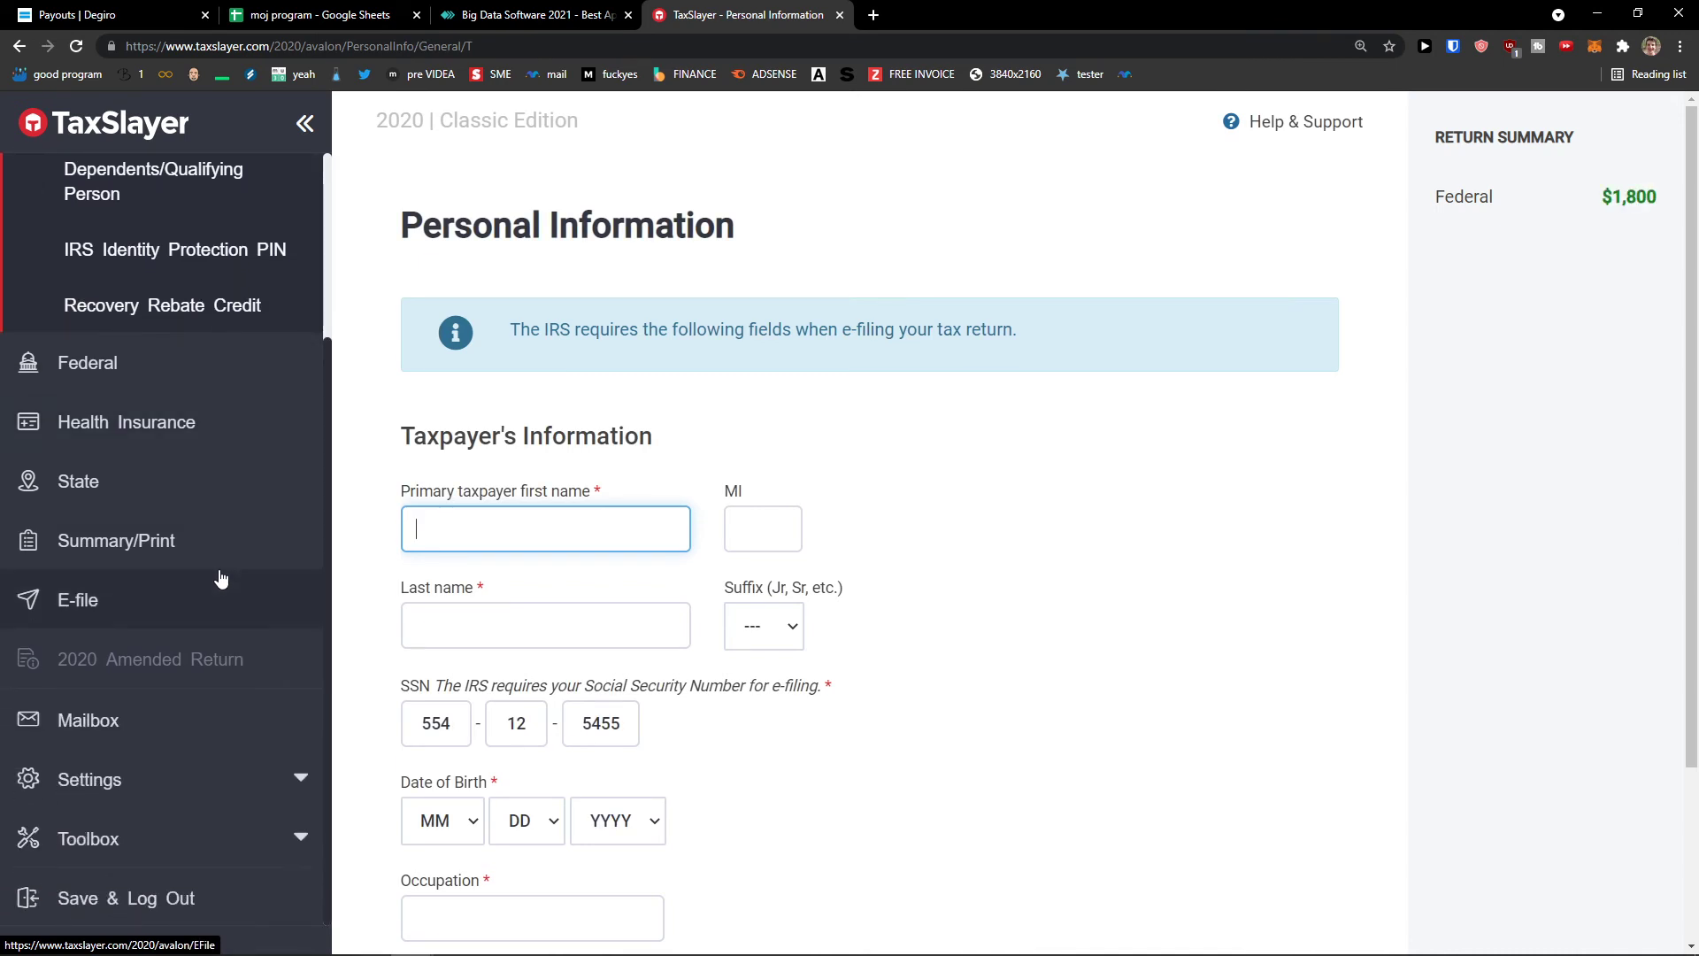
click(256, 779)
scroll(152, 502, up, 1)
scroll(152, 502, up, 2)
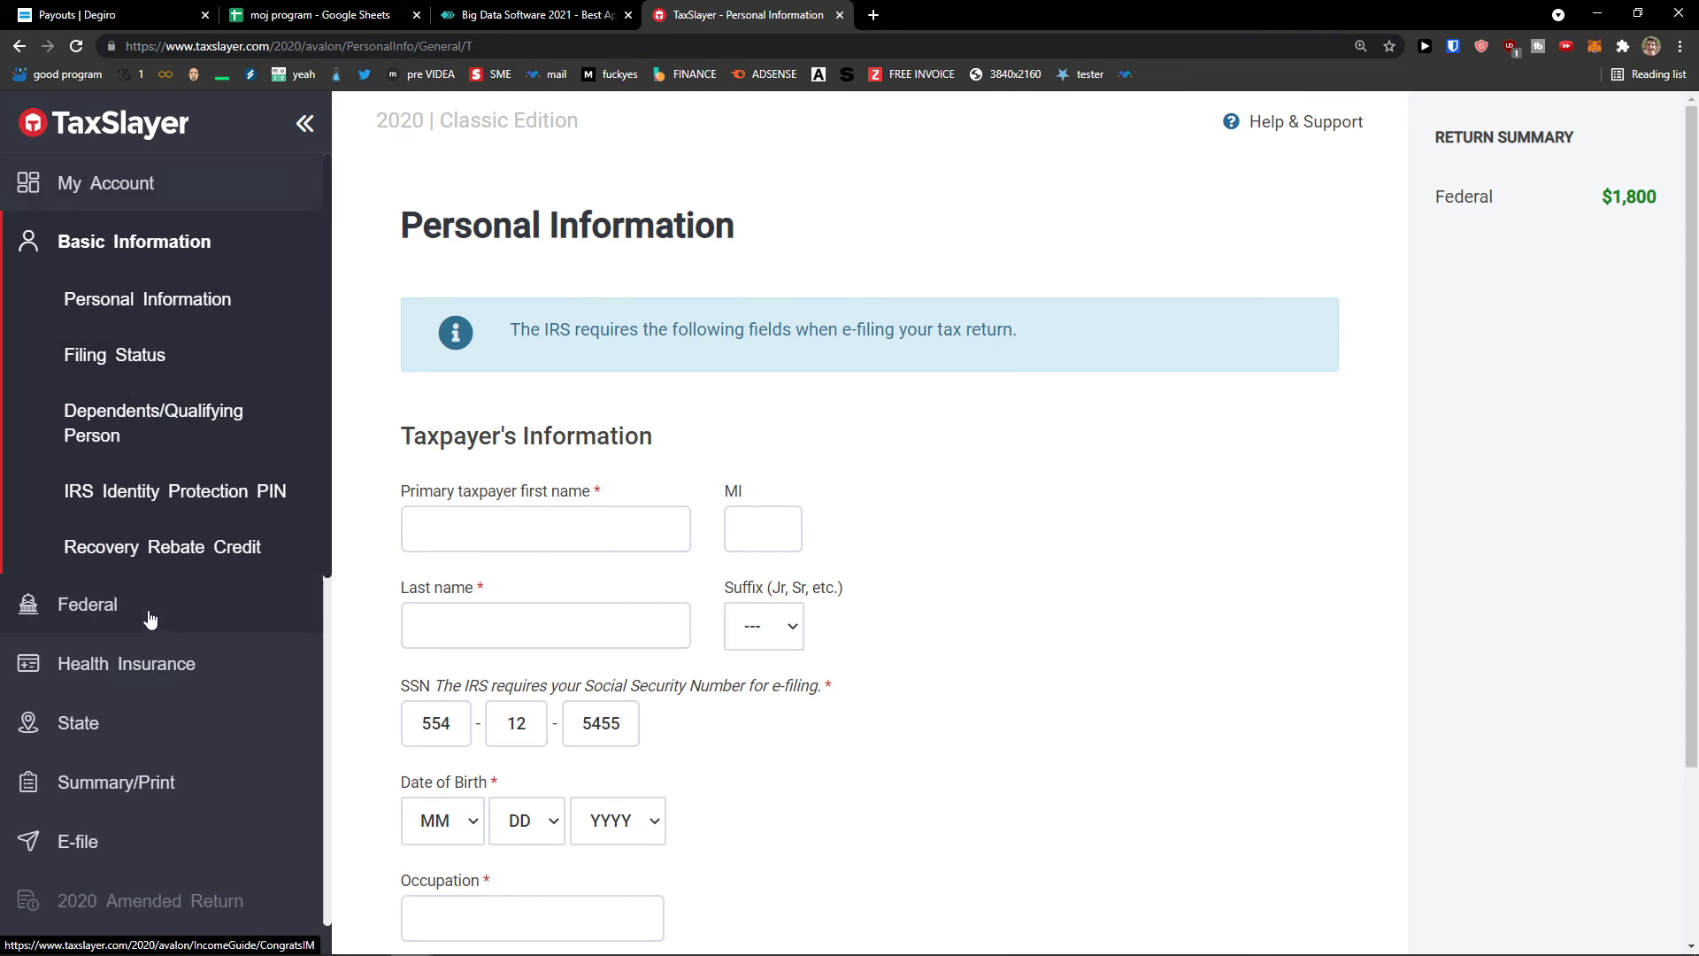
click(144, 608)
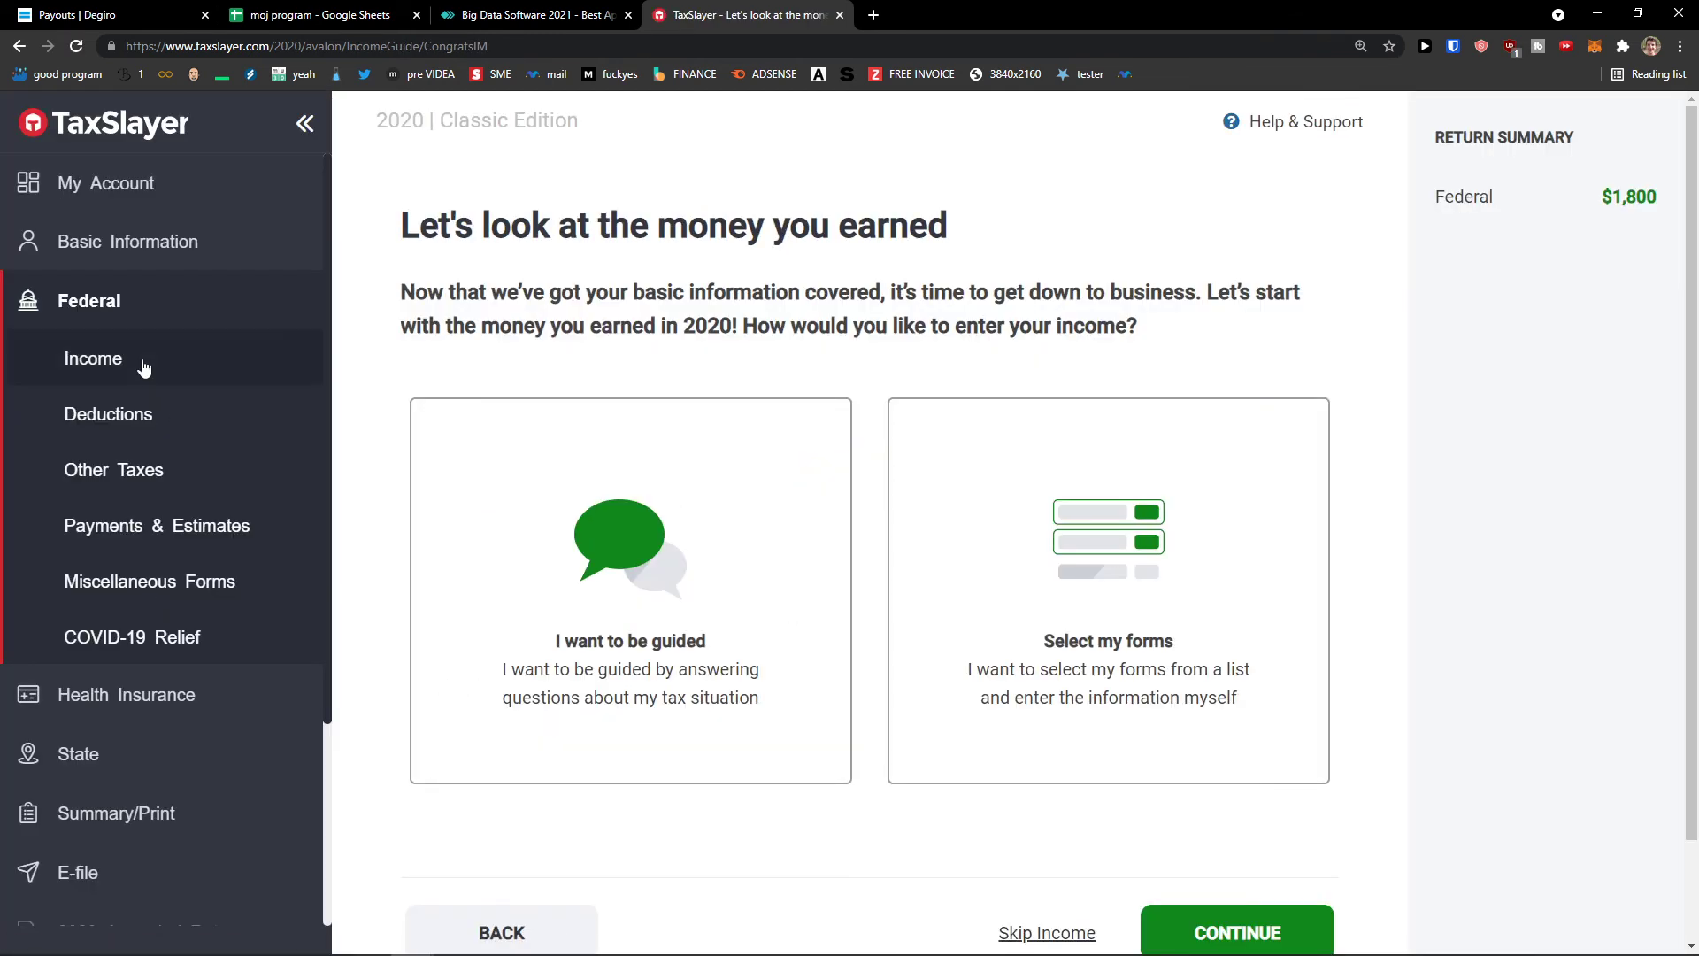
click(140, 359)
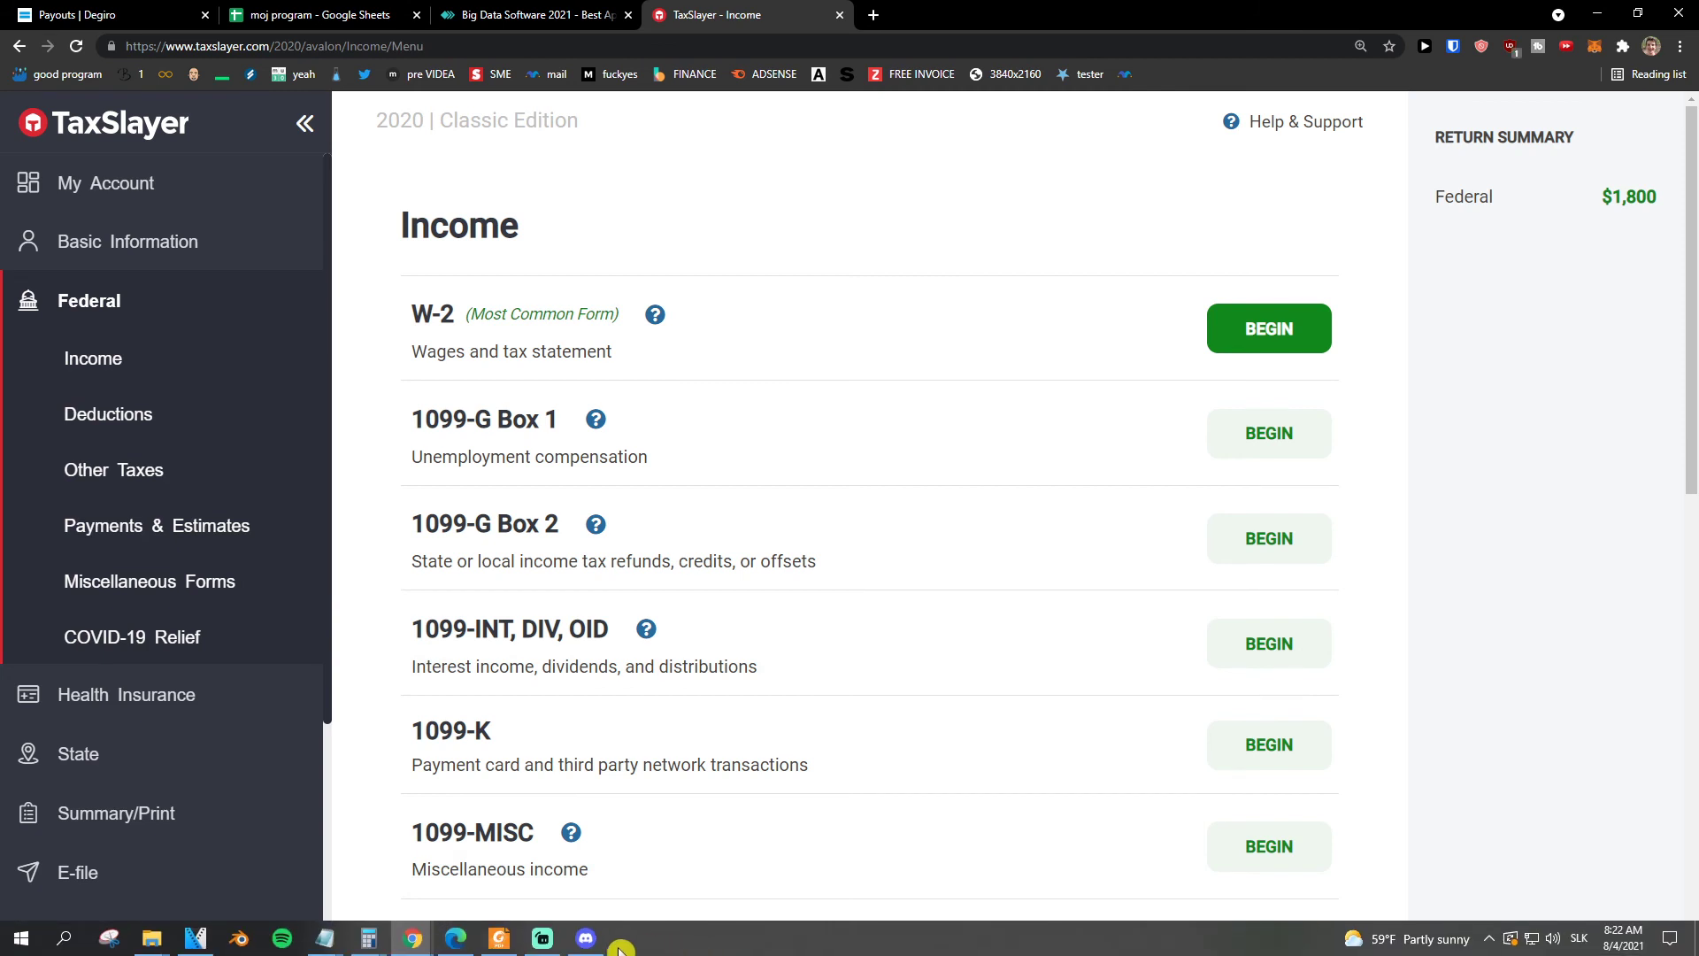